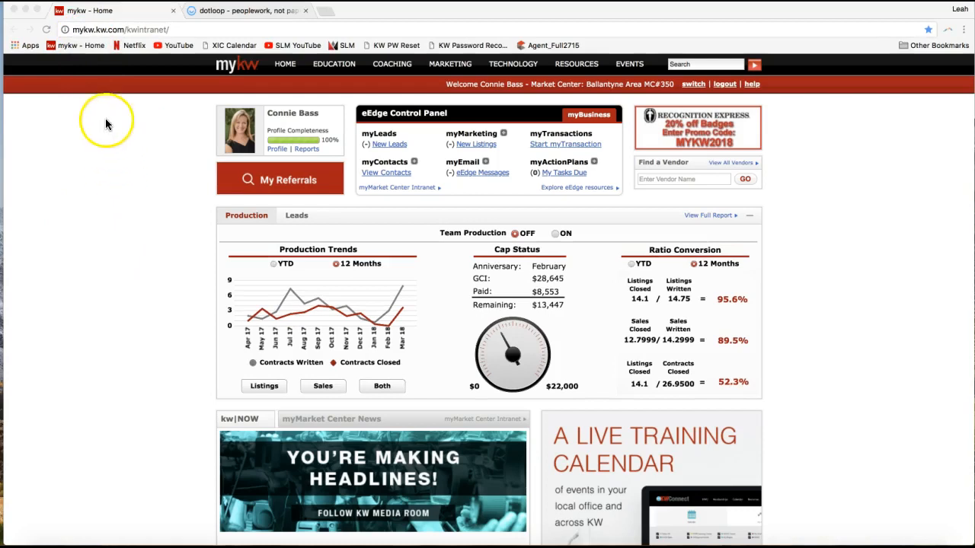
left_click(79, 30)
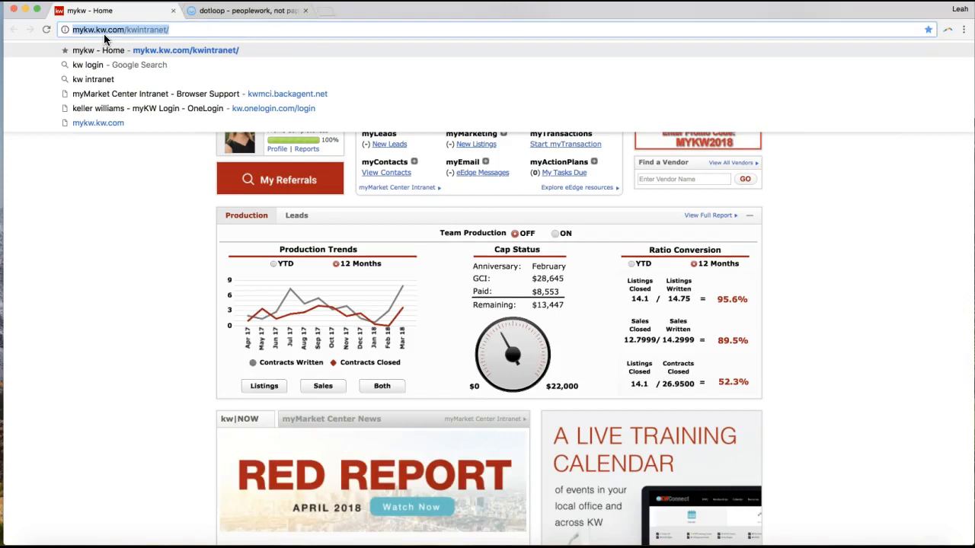
left_click(115, 160)
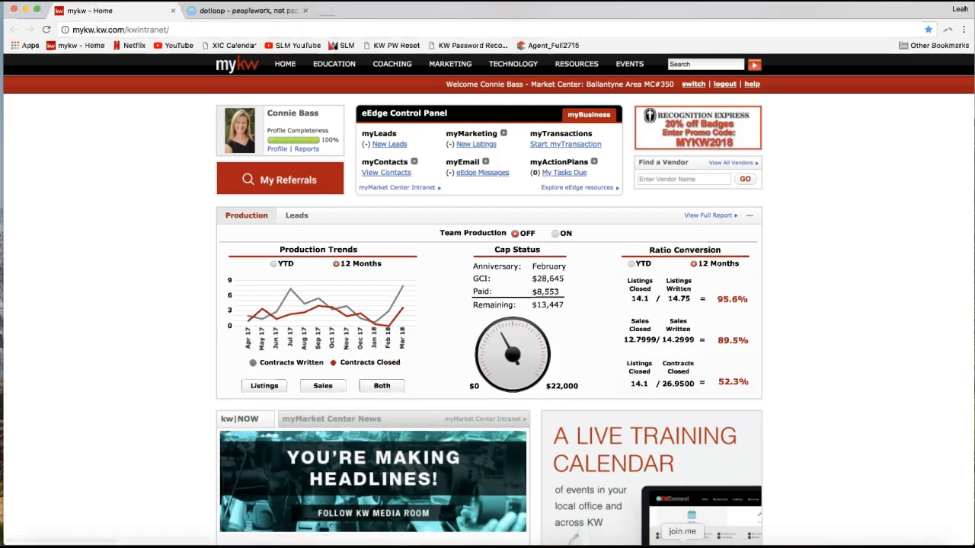
- Switch to join.me, send the support e-mail address to everyone in the meeting chat, and put the meeting windows away
left_click(488, 30)
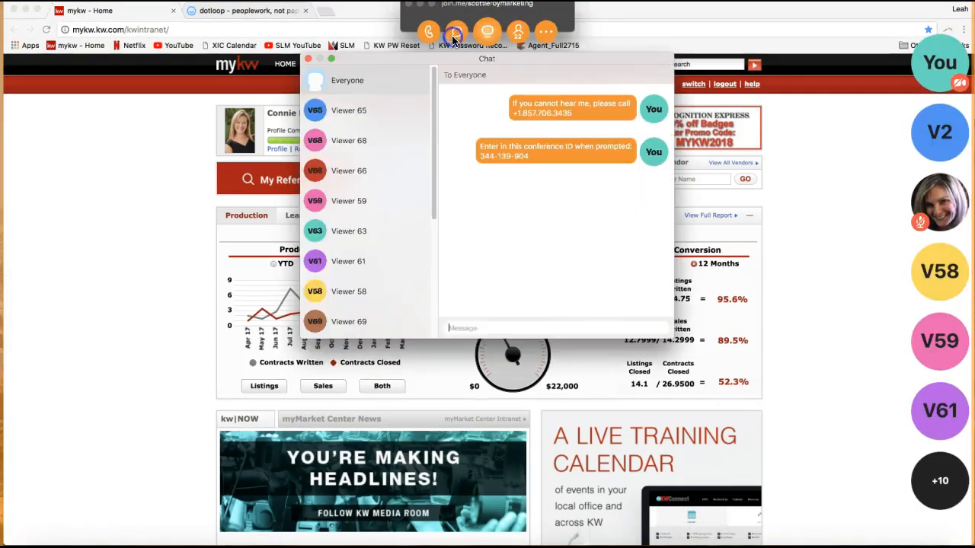
left_click(473, 318)
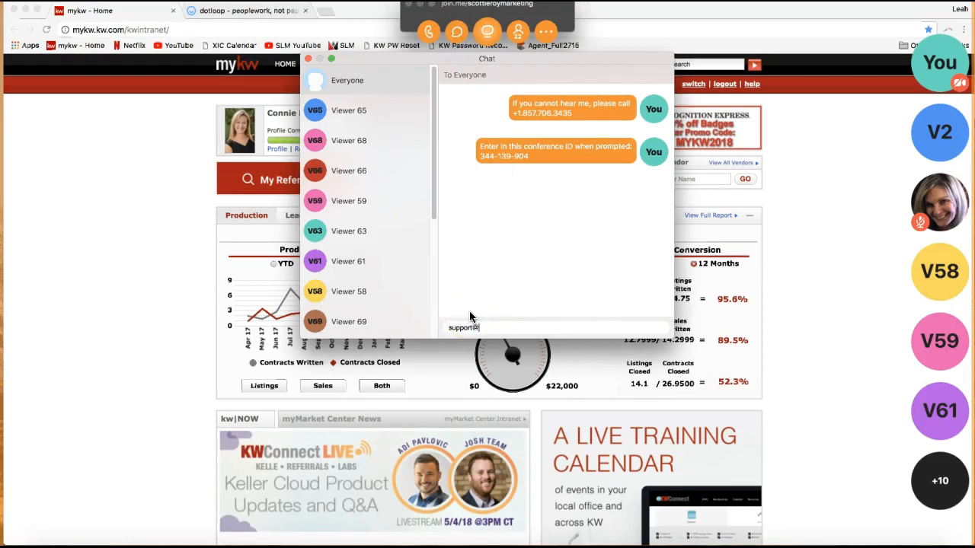
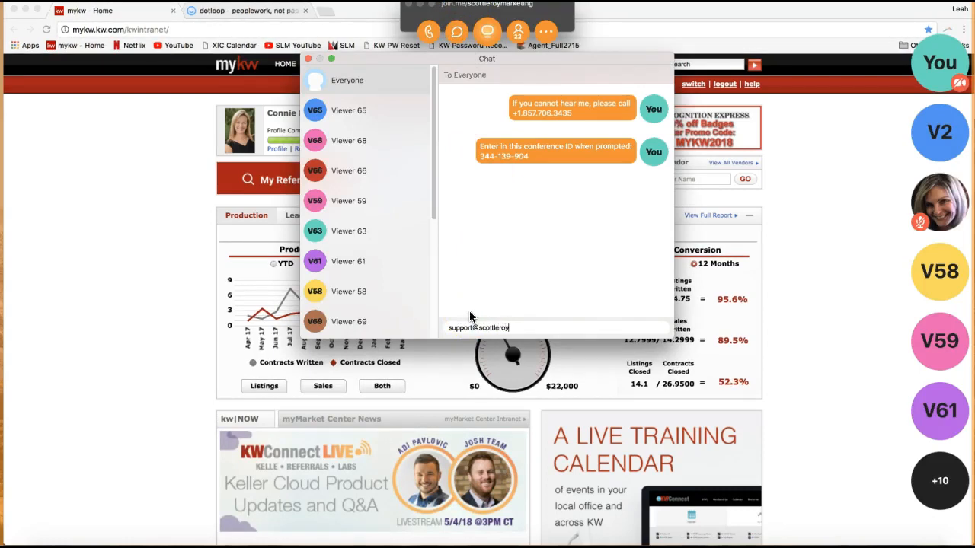
key("Return")
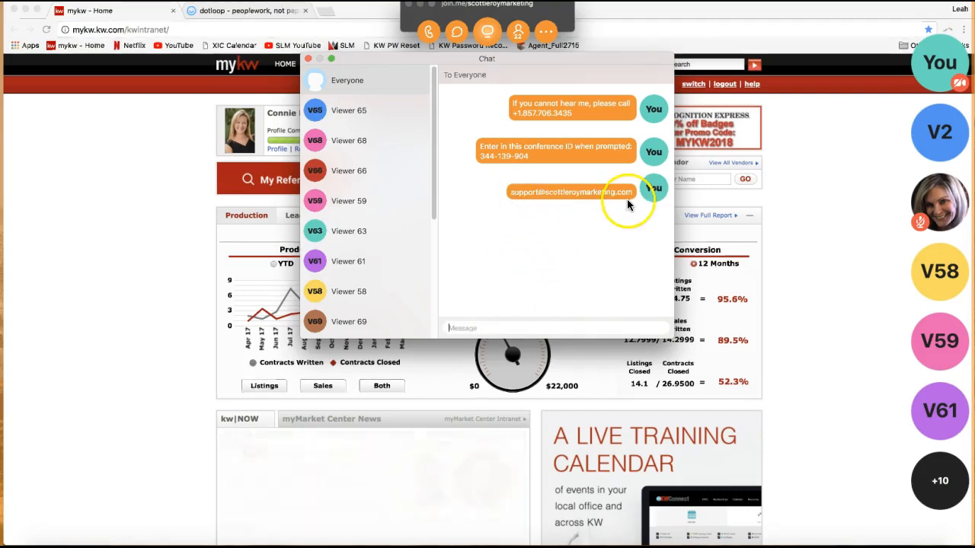
left_click(308, 58)
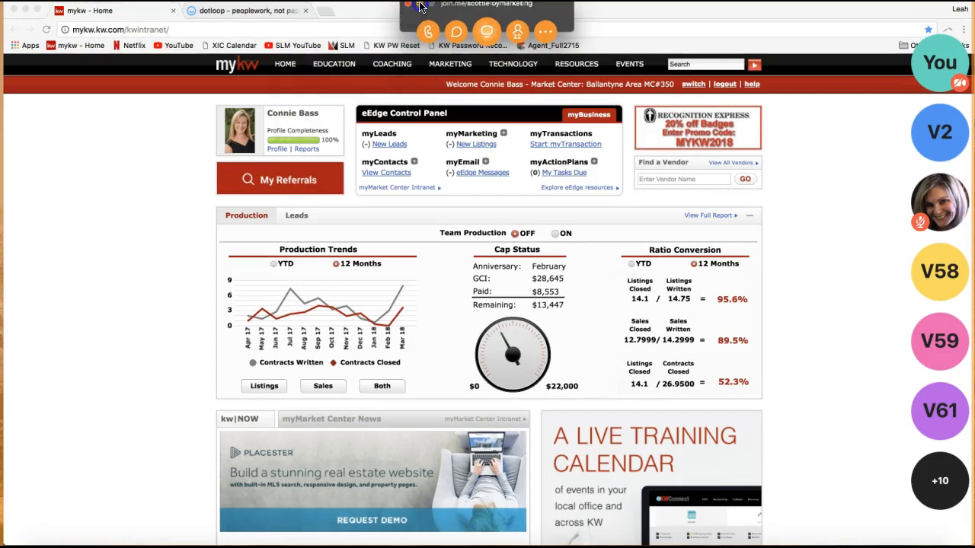
left_click(420, 4)
left_click(91, 265)
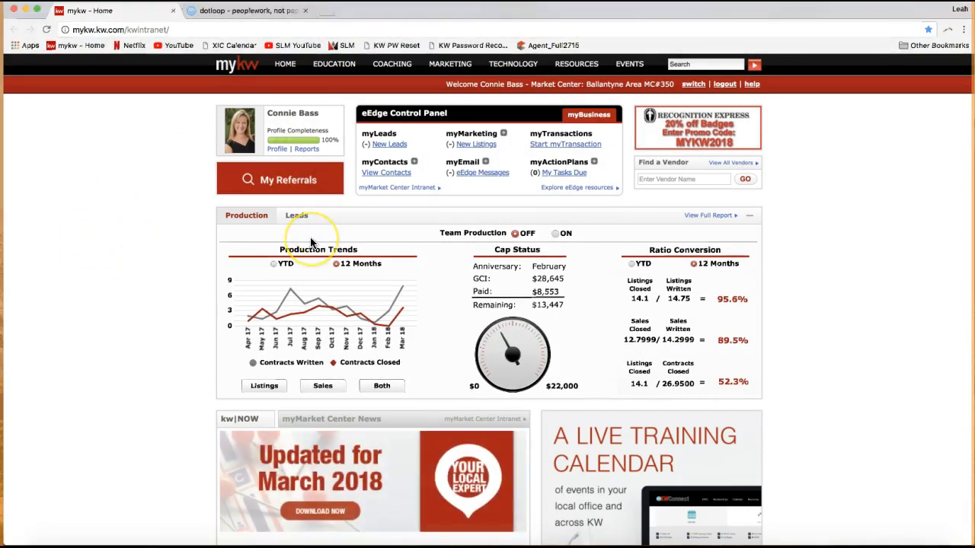
- Point out the eEdge Control Panel and its myTransactions section on the mykw home page
left_click(544, 176)
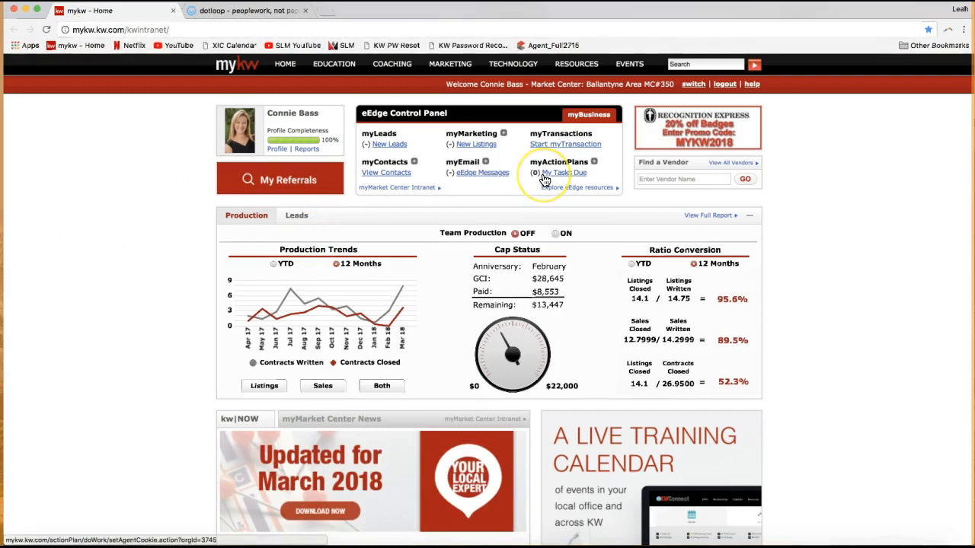
left_click_drag(353, 113, 455, 116)
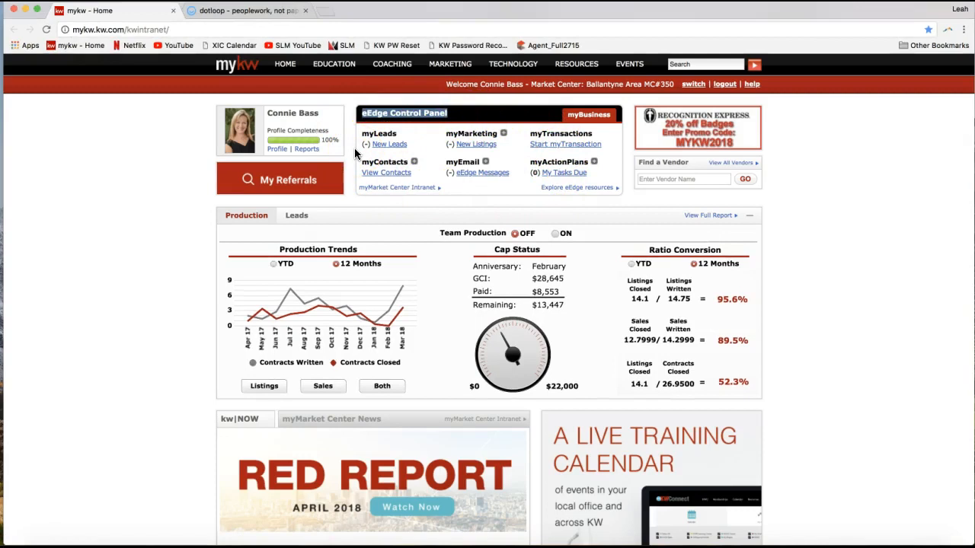
left_click(557, 134)
double_click(557, 135)
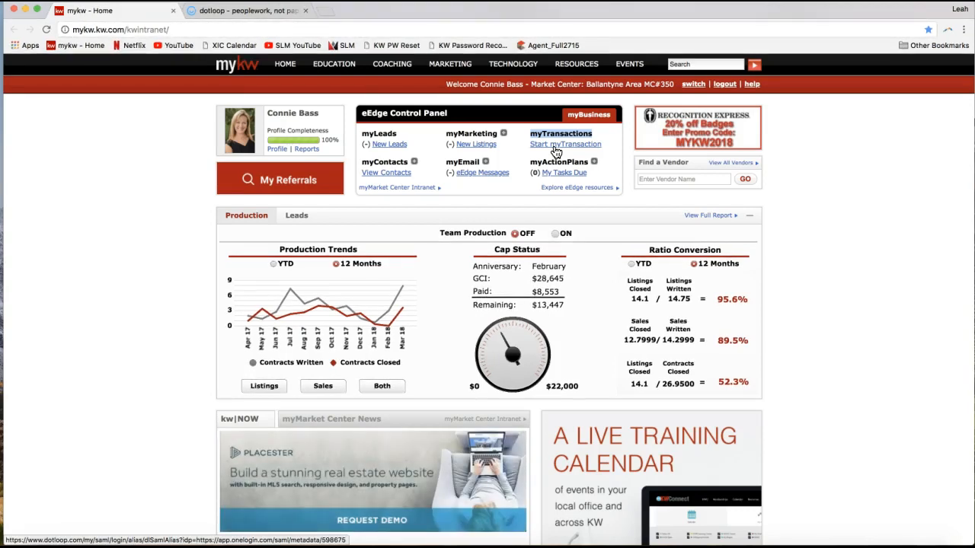
left_click(556, 152)
left_click(549, 135)
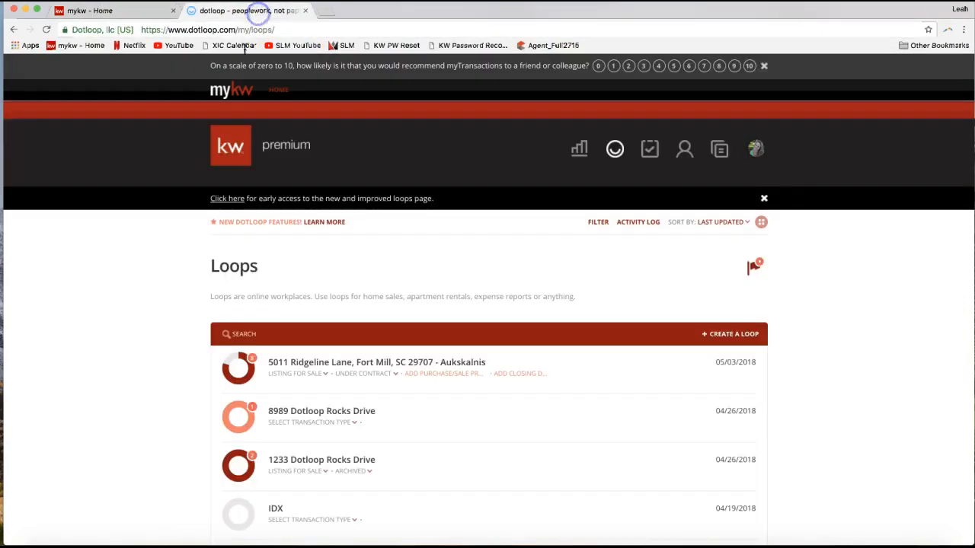
- Switch to dotloop and open the early-access version of the loops page
left_click(251, 12)
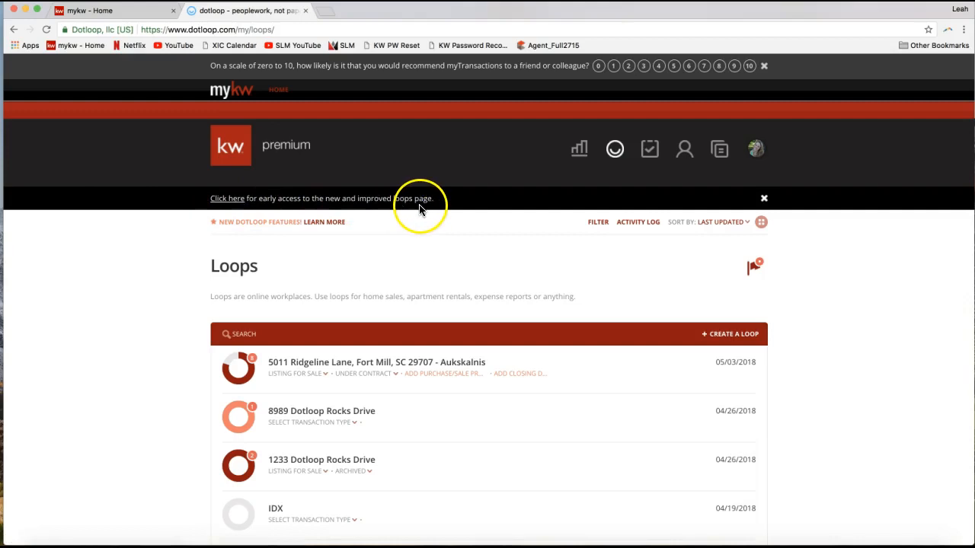
left_click(227, 205)
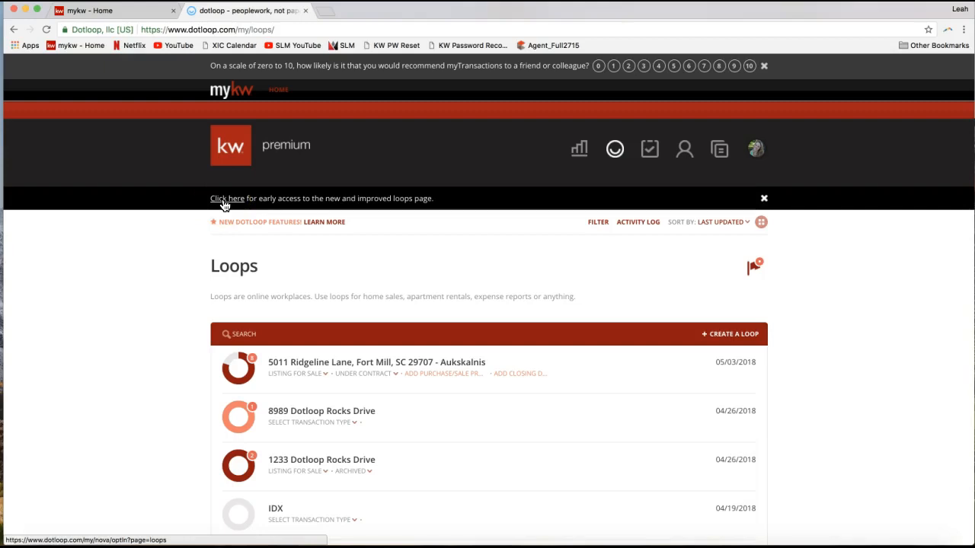
left_click(224, 204)
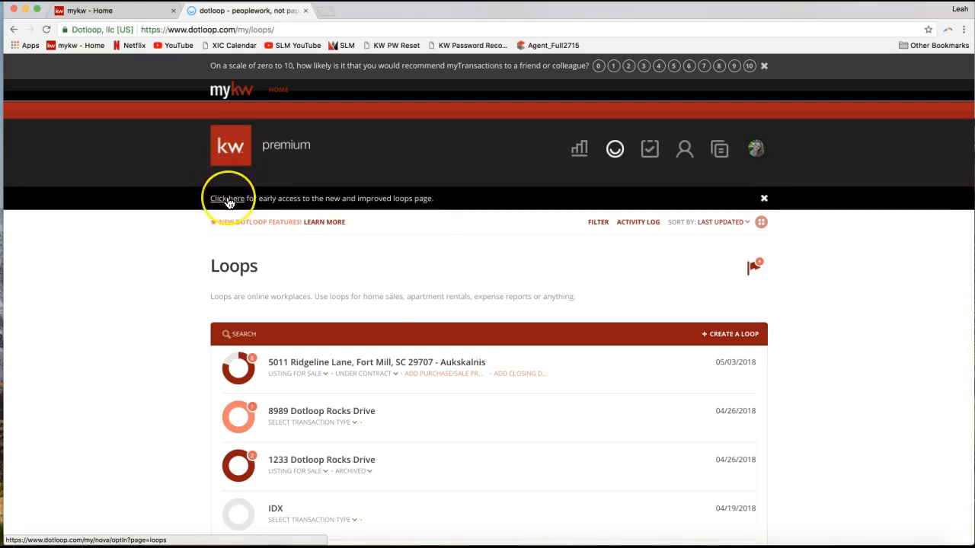
left_click(227, 202)
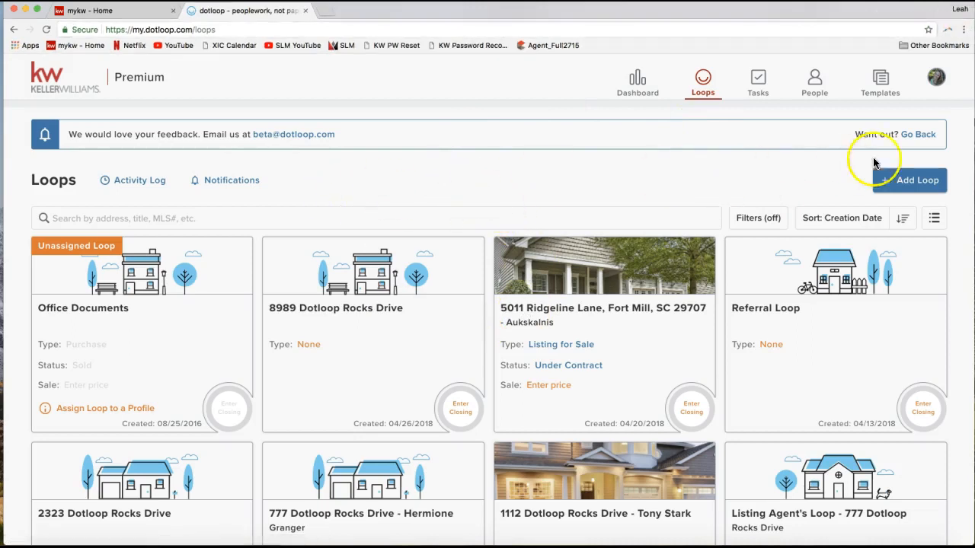
- Go back to the classic loops page and show the loops as circular thumbnails instead of a list
left_click(918, 142)
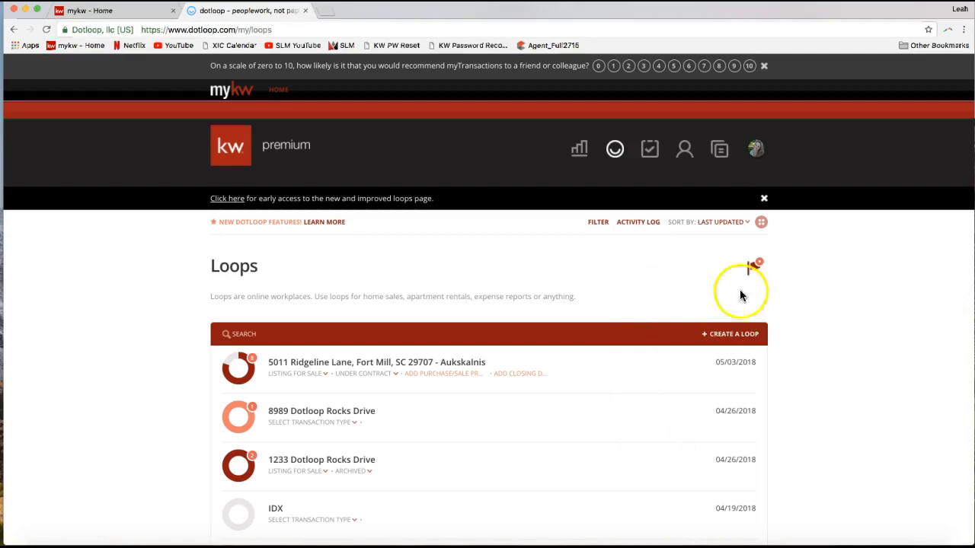
left_click(761, 222)
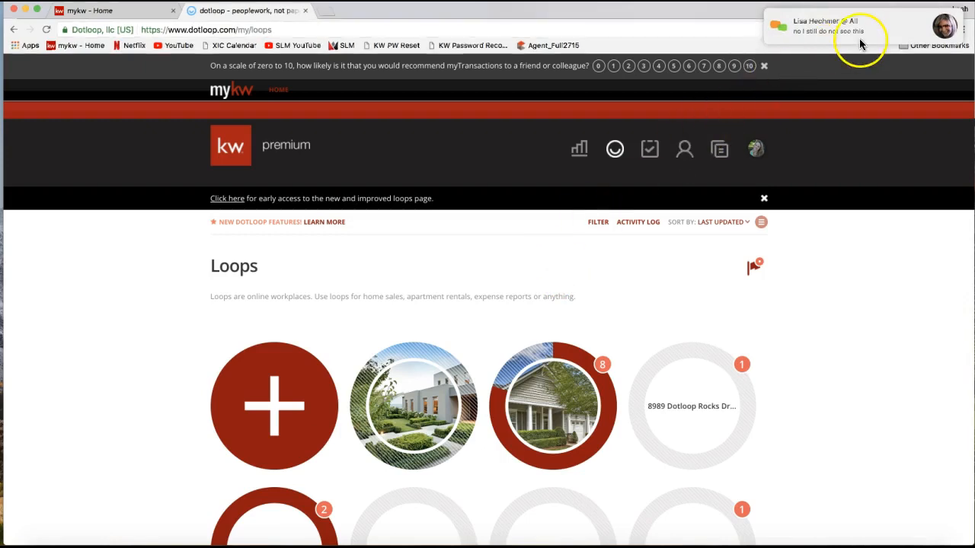
- Revisit the mykw home page, reopen dotloop's early-access loops page, and leave it for the classic version
mouse_move(859, 37)
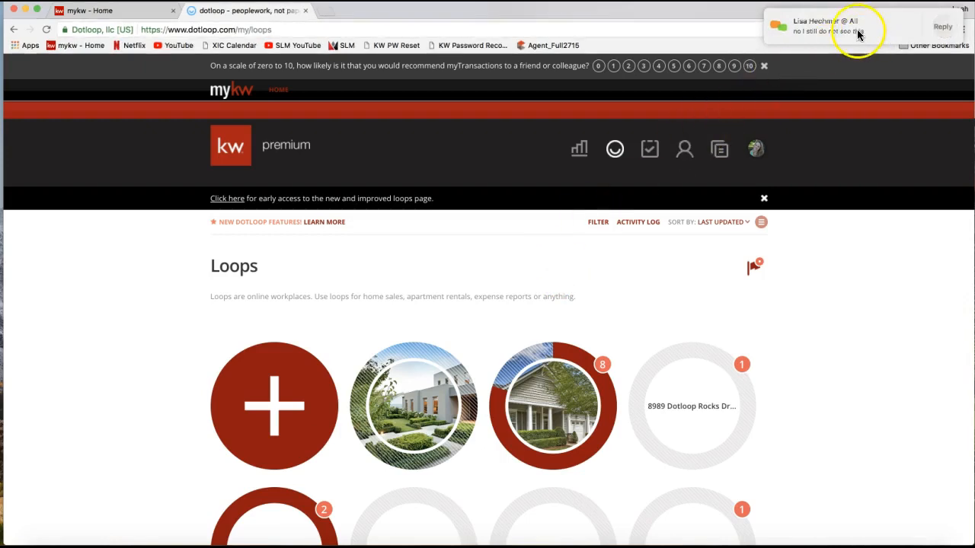
left_click(139, 15)
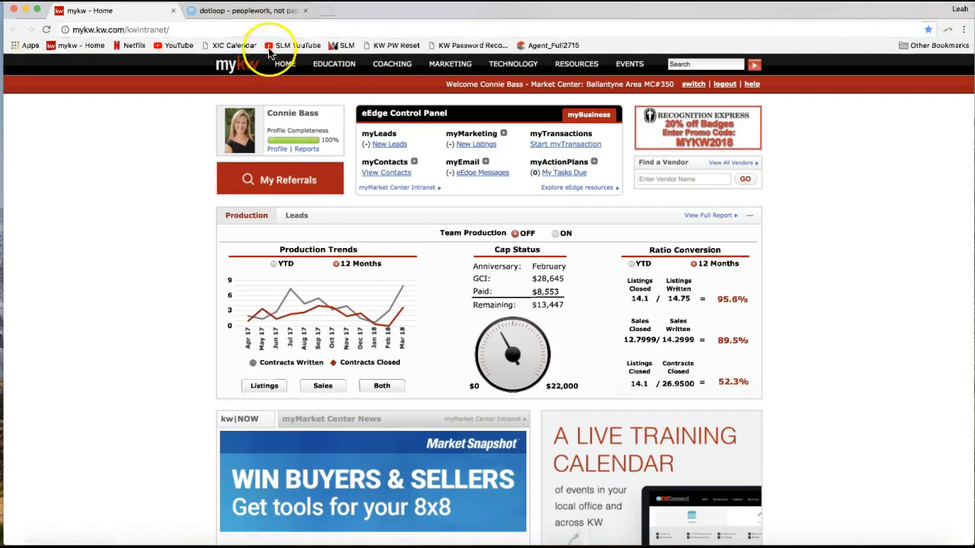
left_click(250, 11)
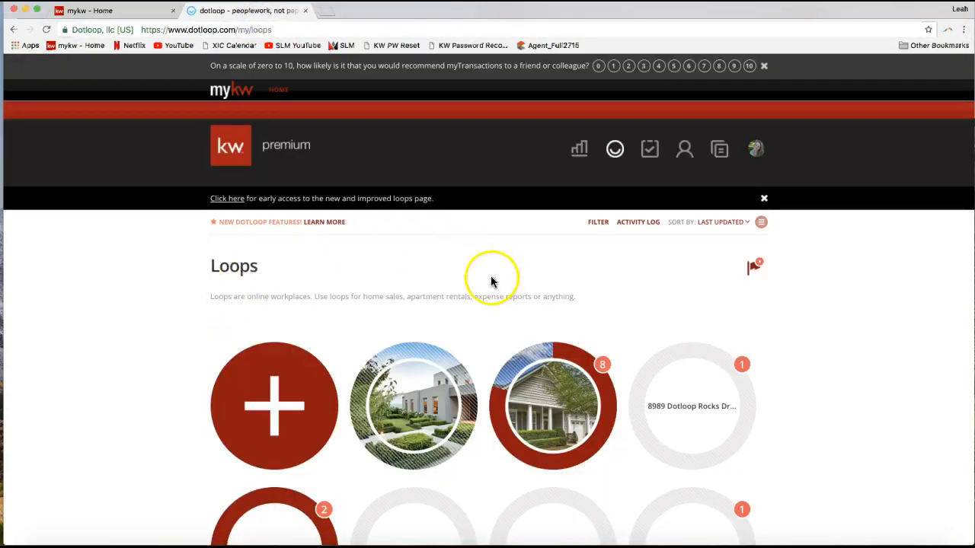
left_click(230, 199)
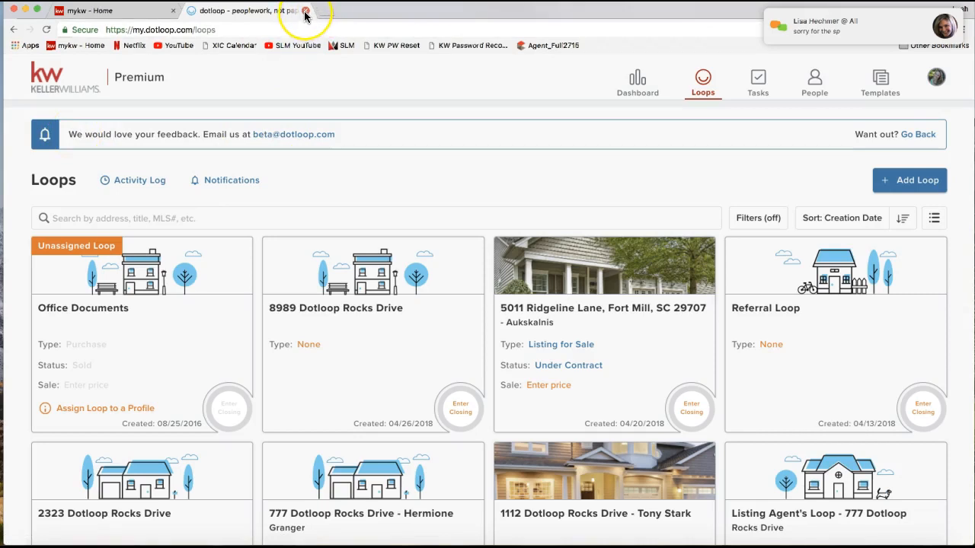
left_click(918, 134)
- Compare the mykw home page and its eEdge Control Panel with the classic dotloop loops page
left_click(121, 16)
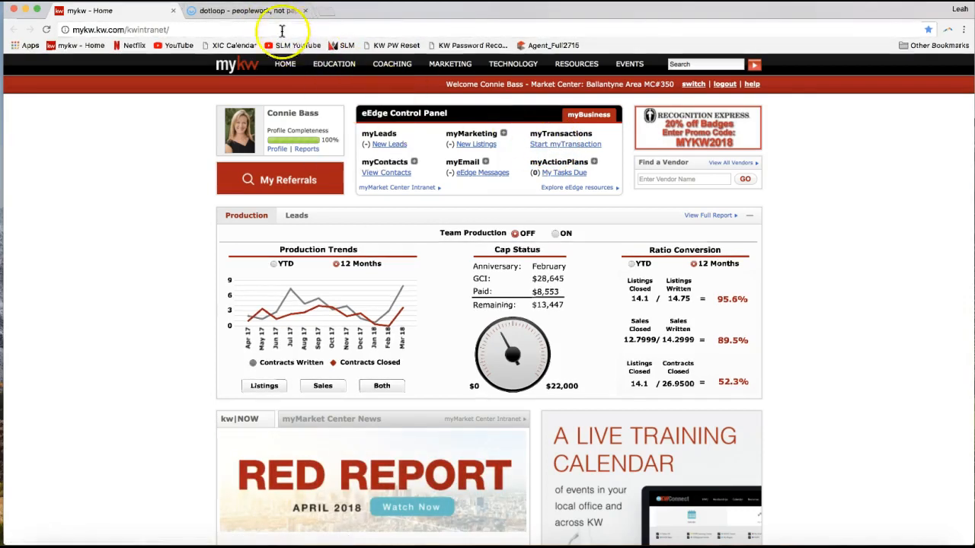
left_click(267, 12)
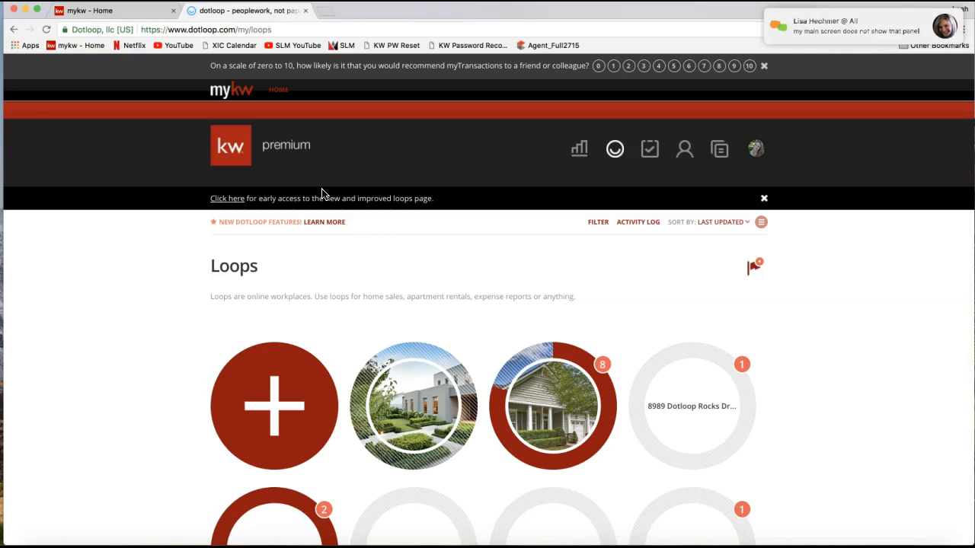
left_click(122, 11)
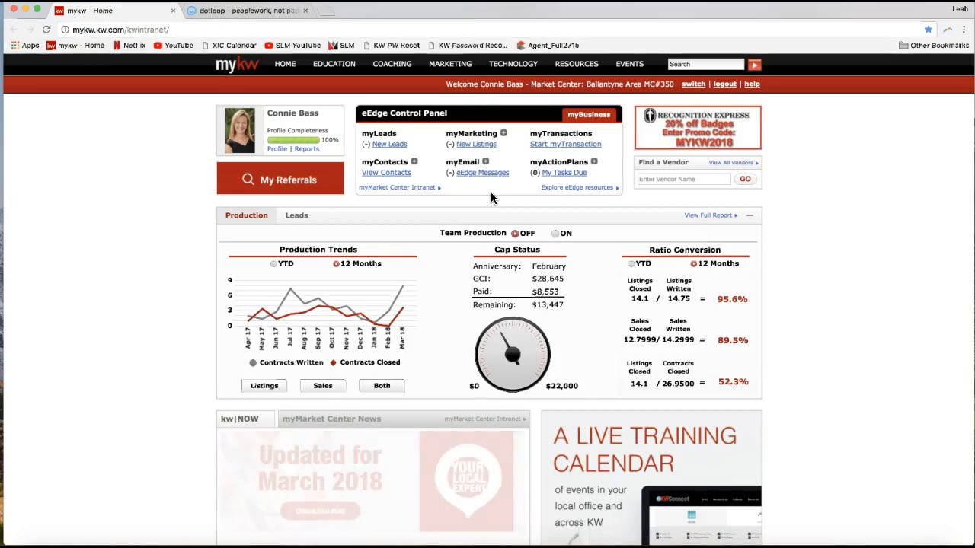
left_click(256, 12)
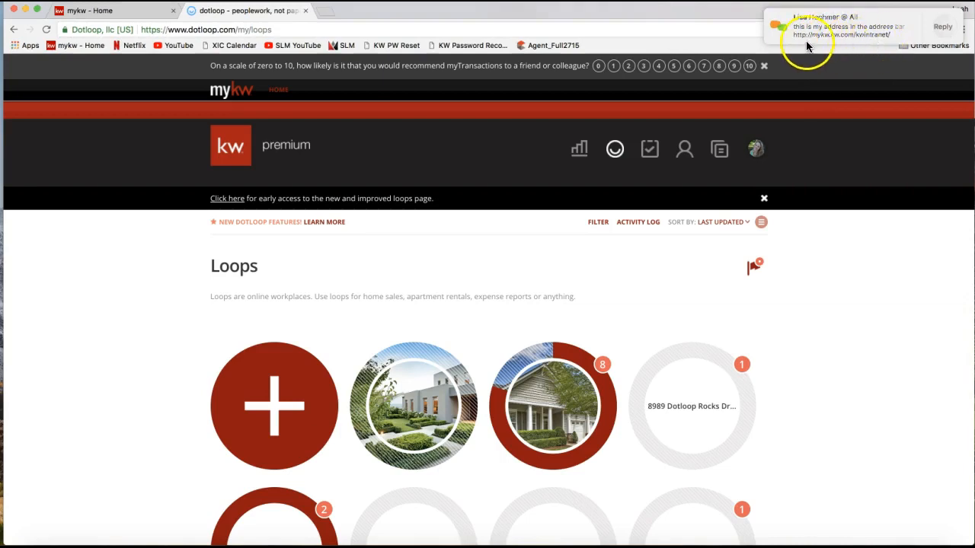
left_click(152, 12)
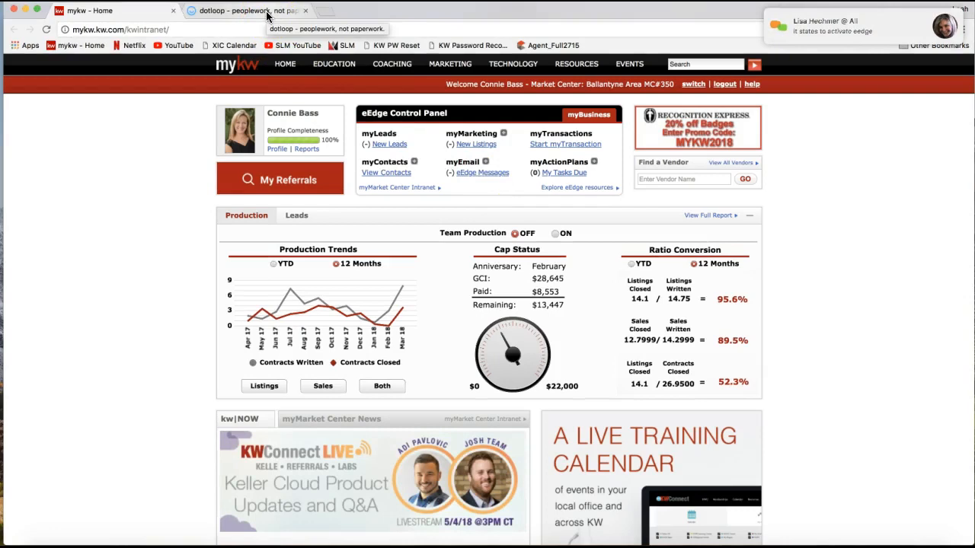
mouse_move(830, 34)
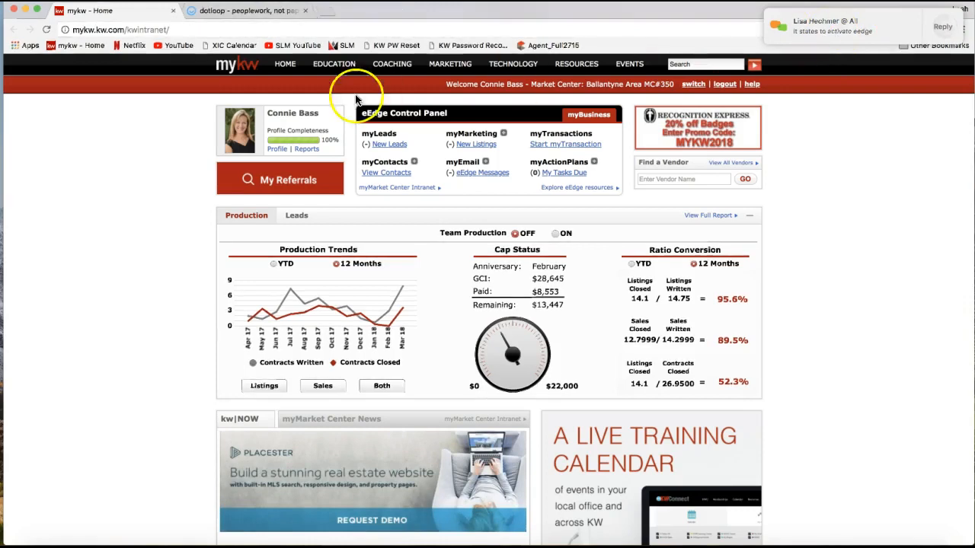
left_click(250, 12)
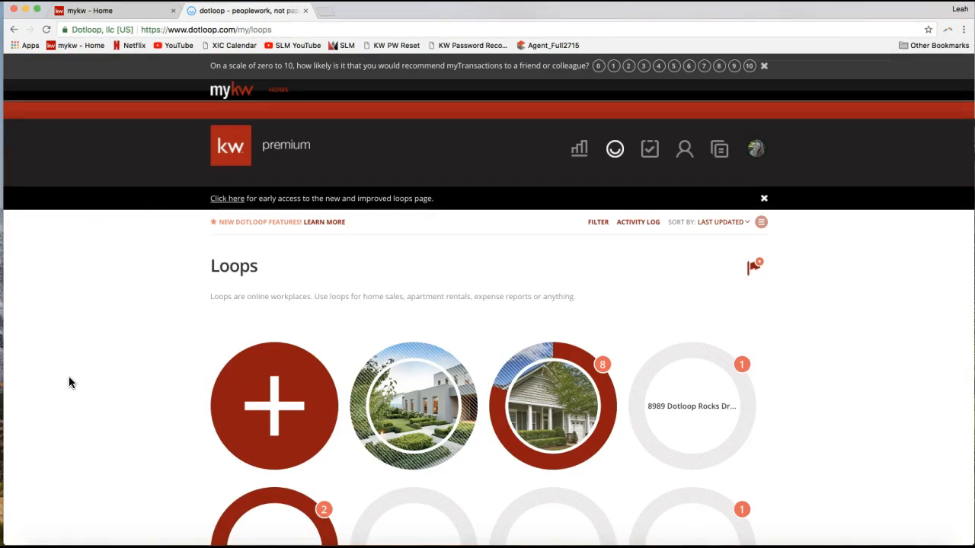
- Switch to join.me, read through the attendees' messages in the meeting chat, and put the meeting window away
left_click(684, 546)
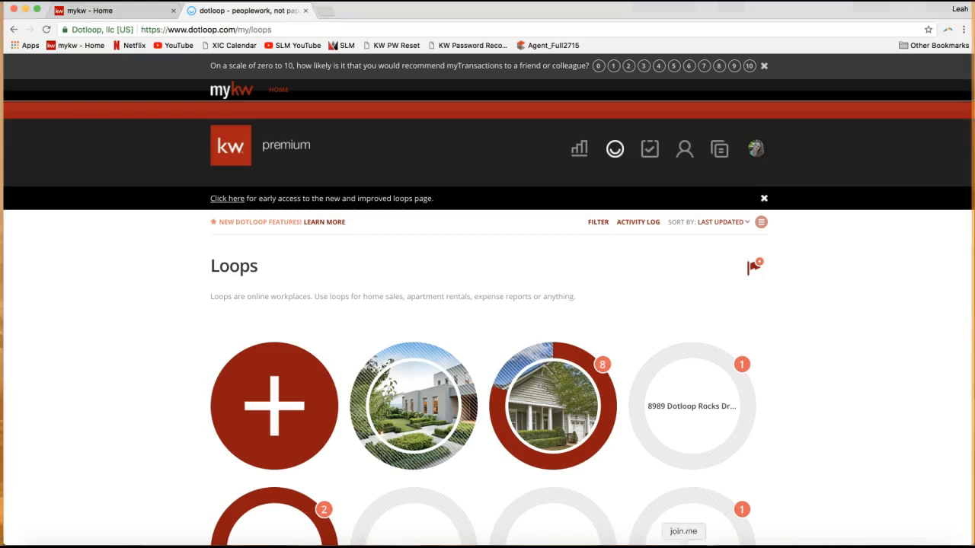
left_click(456, 31)
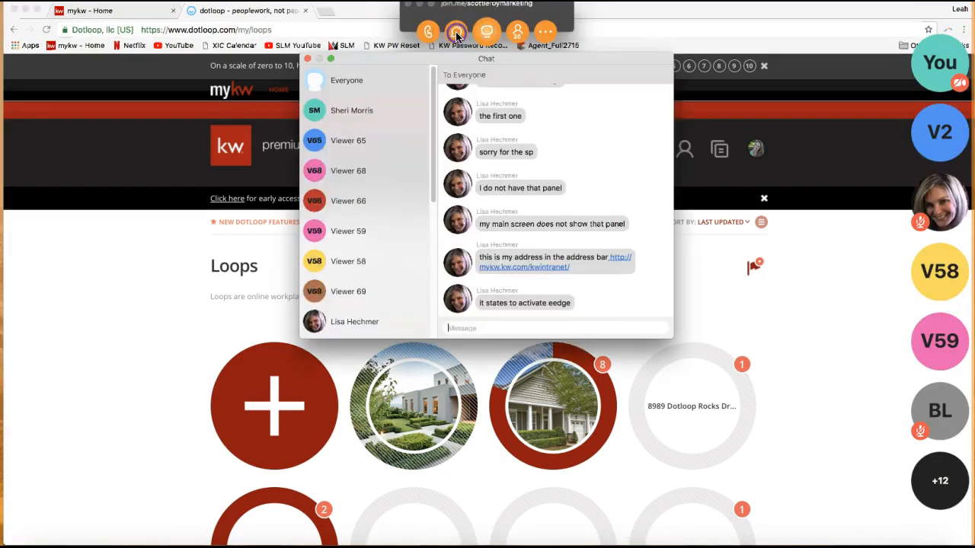
scroll(526, 242, "up", 10)
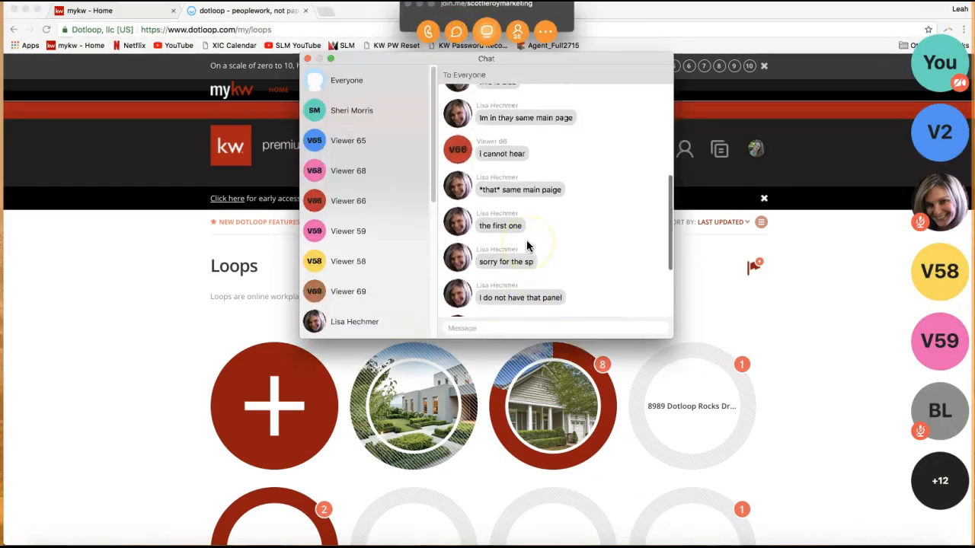
scroll(526, 240, "up", 2)
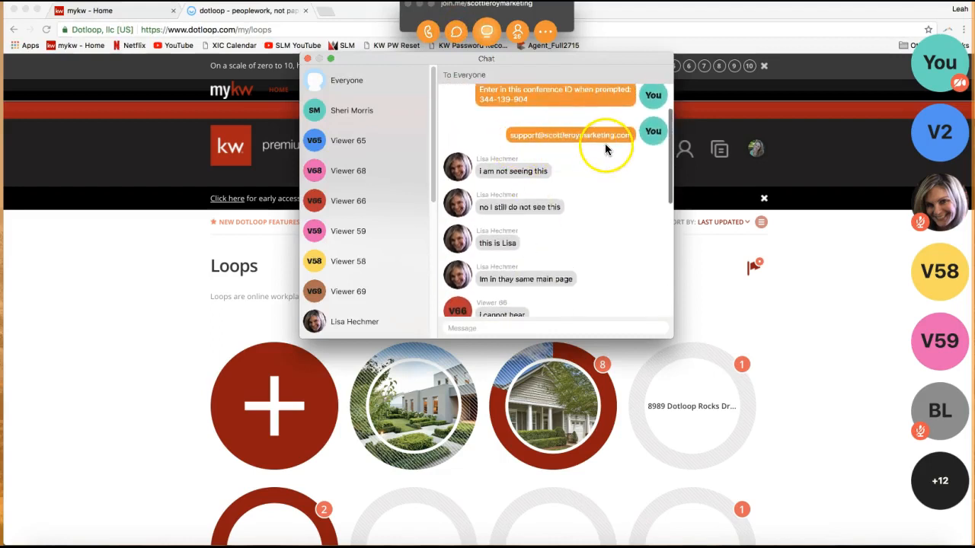
scroll(603, 144, "down", 10)
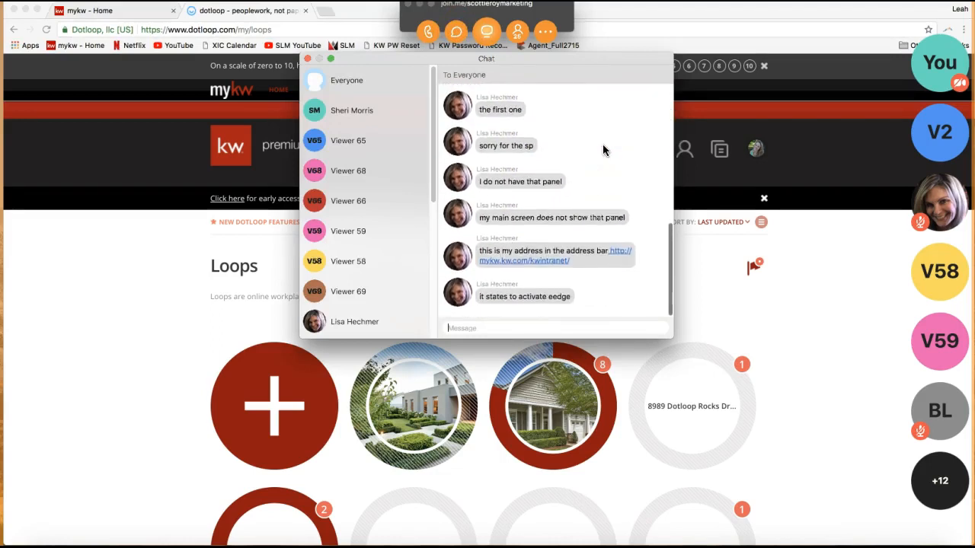
left_click(409, 11)
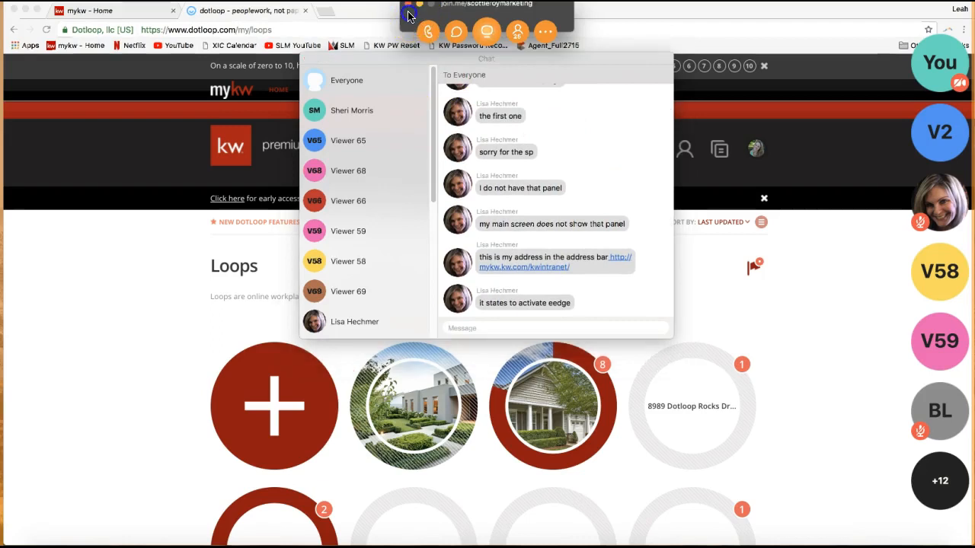
- Put the join.me meeting chat away and return to the classic dotloop loops page
left_click(418, 5)
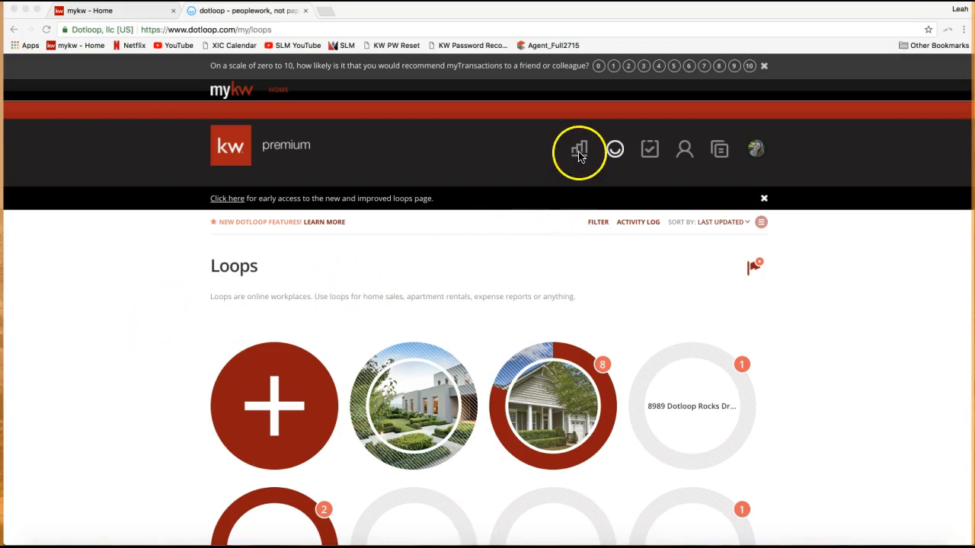
left_click(562, 245)
mouse_move(777, 149)
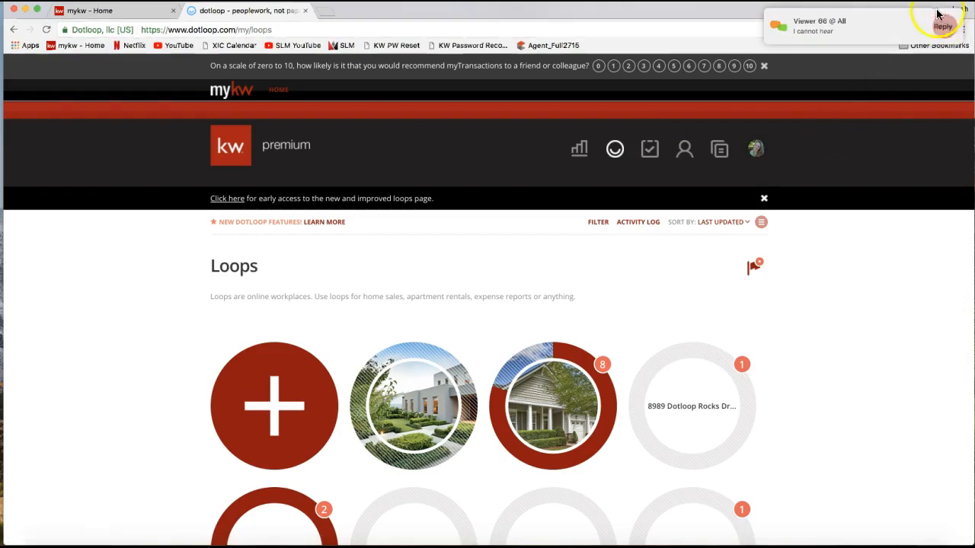
- Reopen the join.me chat from the attendee's notification and resend everyone the earlier message with the dial-in phone number
left_click(876, 23)
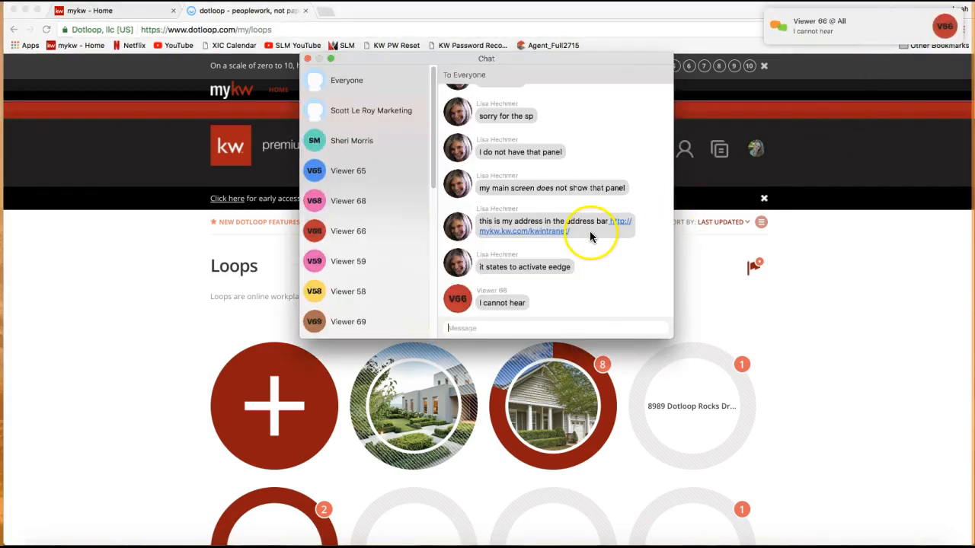
scroll(526, 297, "up", 10)
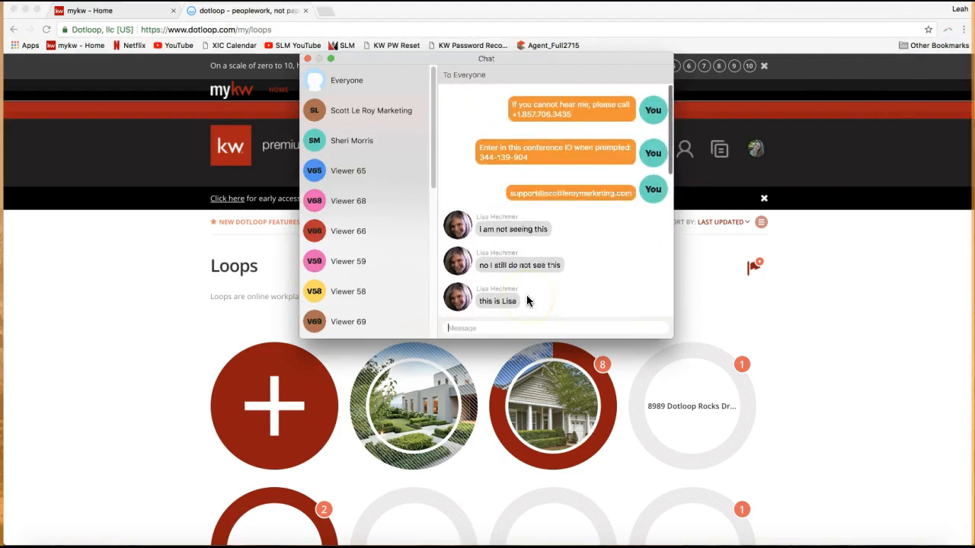
left_click_drag(578, 112, 506, 103)
left_click(483, 339)
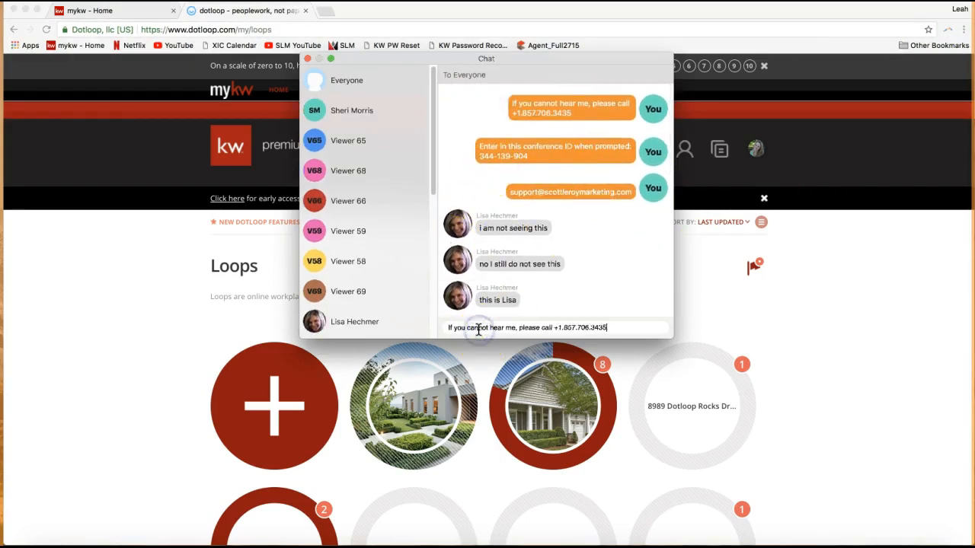
key("Return")
- Copy the earlier conference ID message in the meeting chat, resend it to everyone, and close the chat
scroll(523, 203, "up", 5)
scroll(555, 162, "down", 1)
left_click_drag(554, 162, 477, 147)
scroll(509, 214, "down", 5)
left_click(477, 329)
key("ctrl+v")
key("Return")
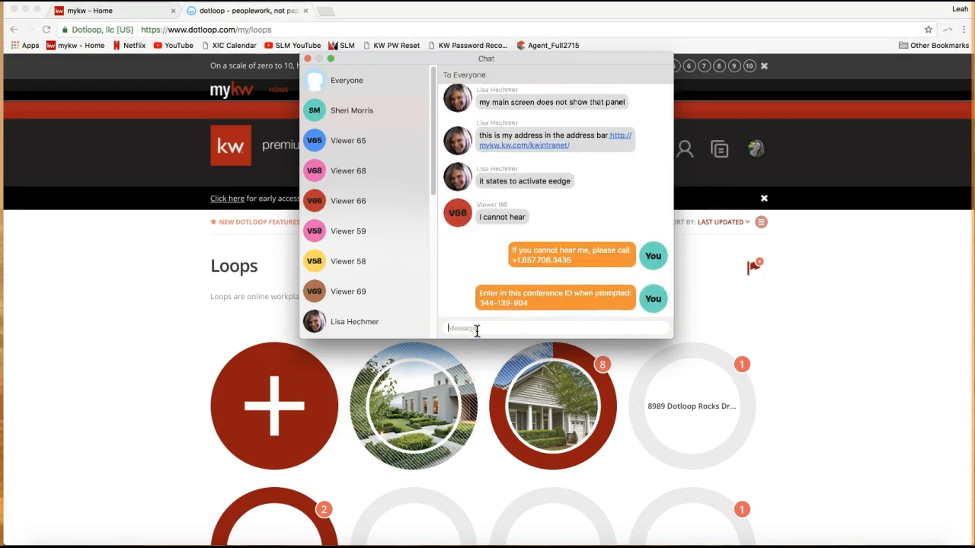
left_click(307, 59)
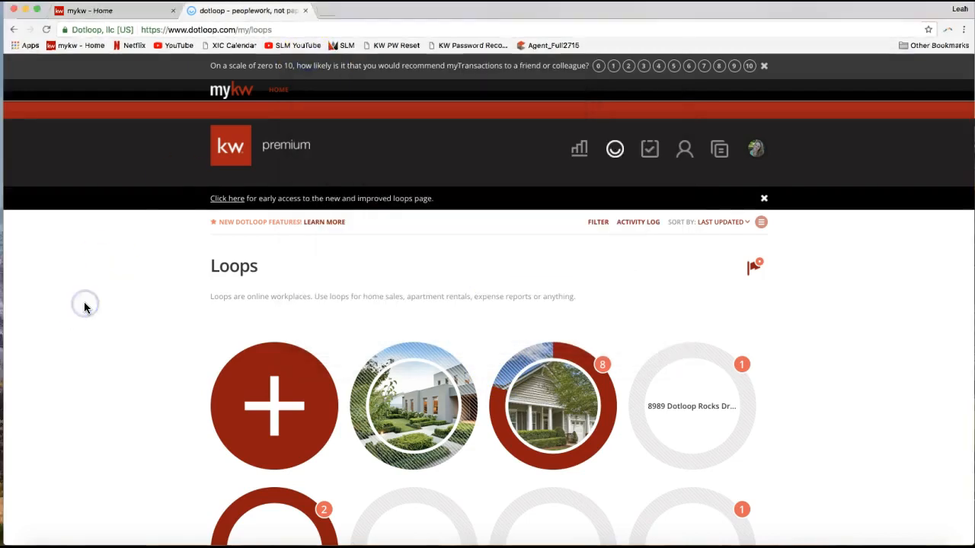
- Point out the Dashboard and Loops items in dotloop's main navigation without leaving the loops page
left_click(352, 279)
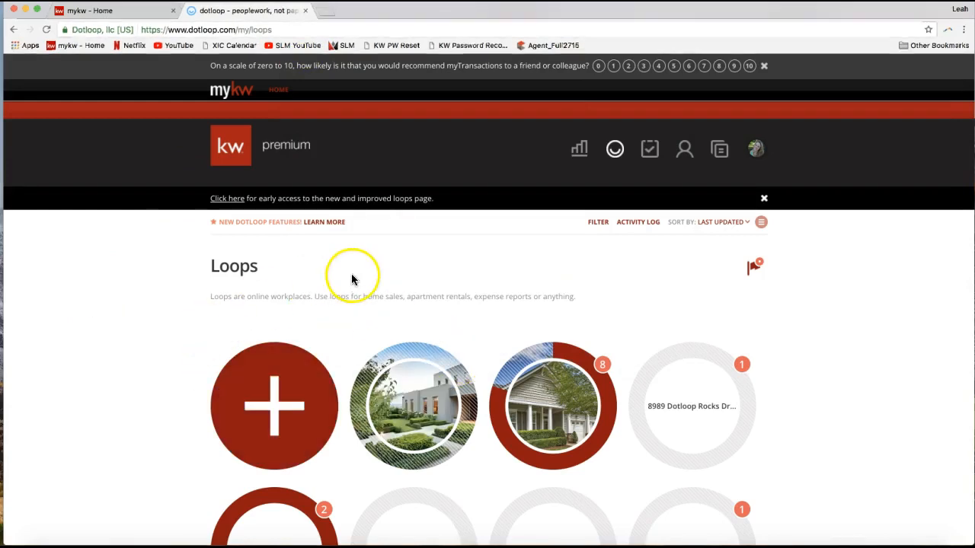
left_click(579, 160)
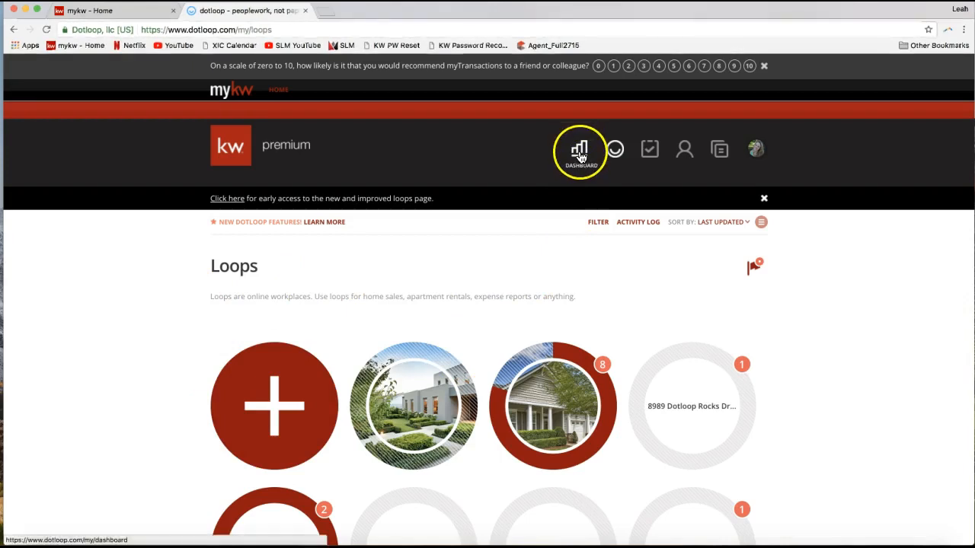
left_click(755, 156)
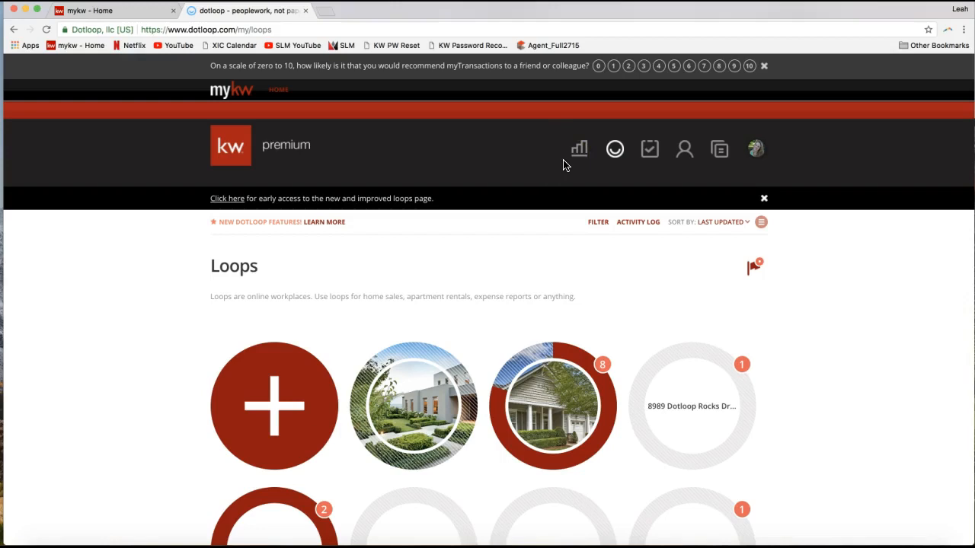
left_click(577, 152)
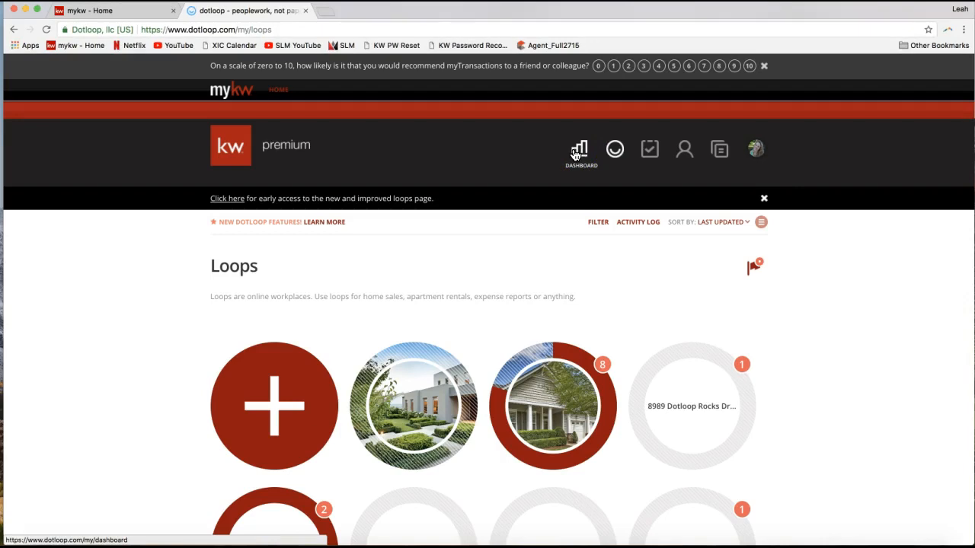
left_click(578, 155)
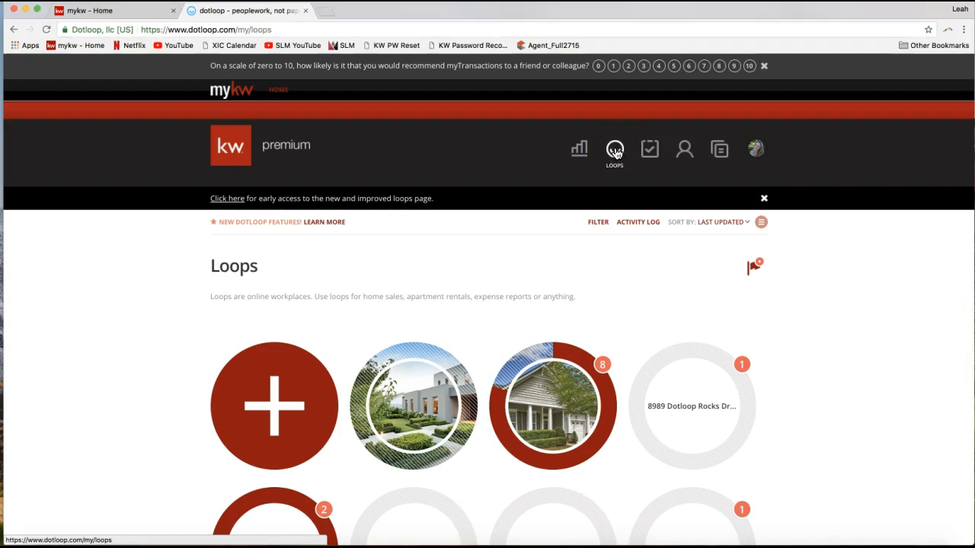
left_click(615, 150)
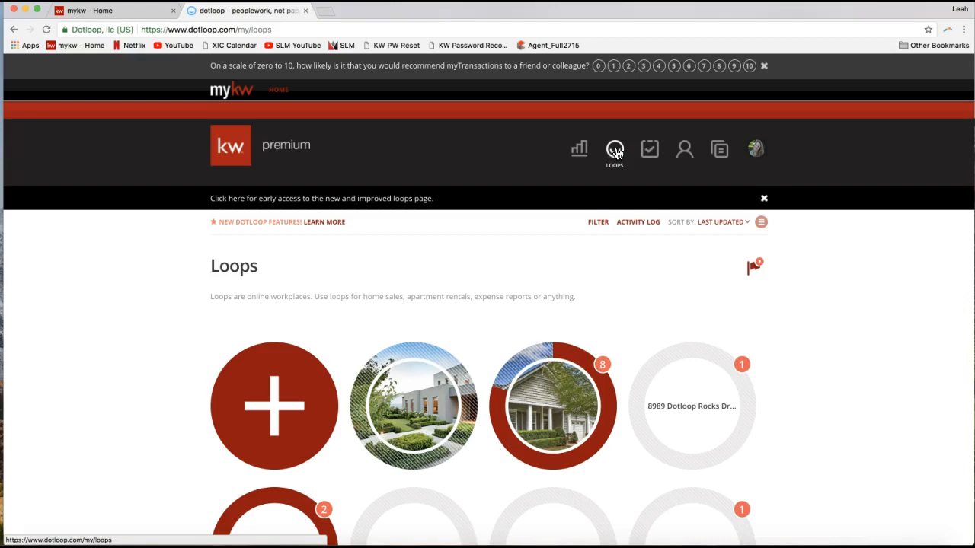
left_click(617, 152)
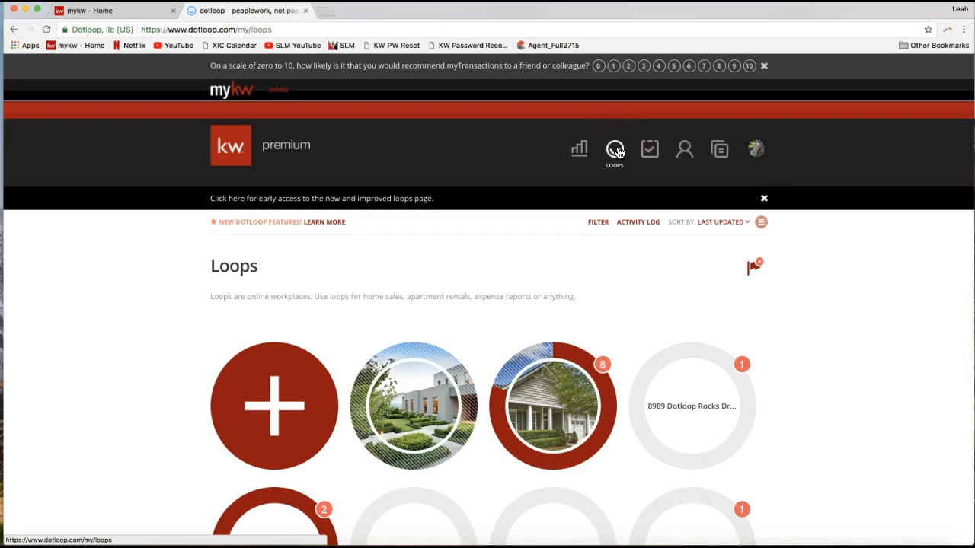
- Point out the Tasks, People and Templates items in dotloop's main navigation
left_click(654, 152)
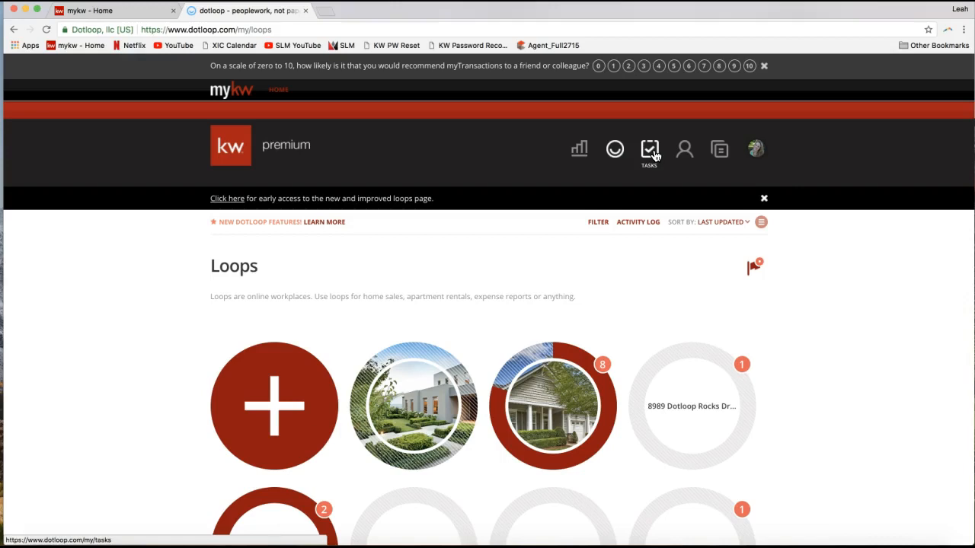
left_click(653, 156)
left_click(683, 153)
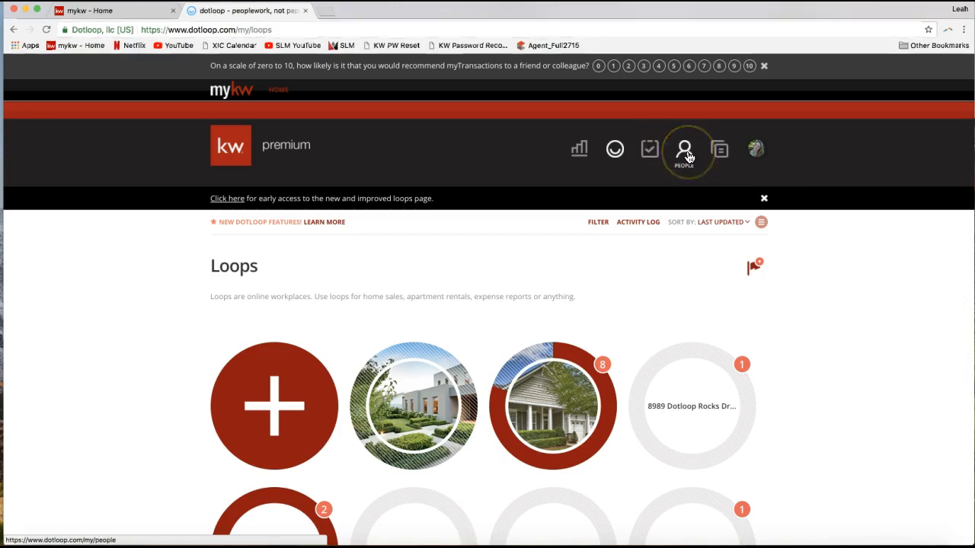
left_click(688, 155)
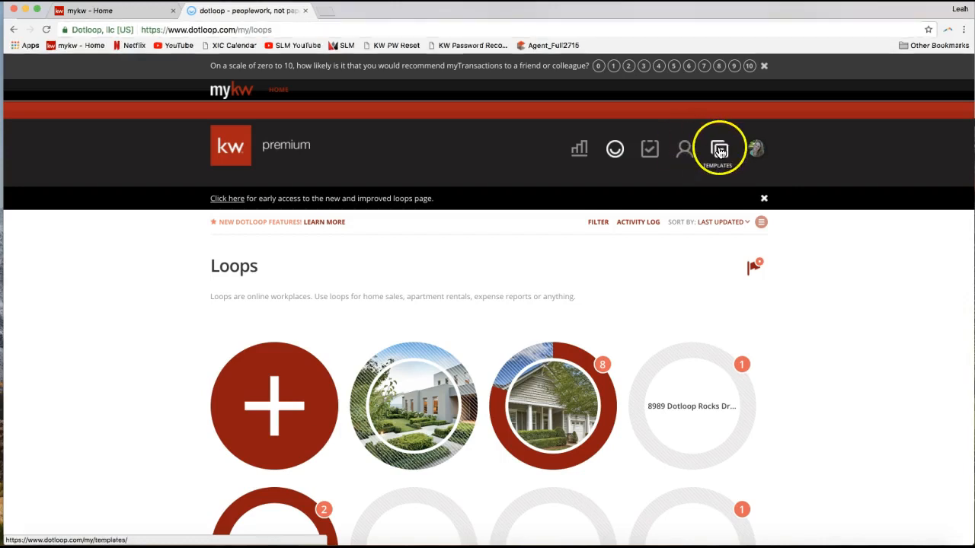
left_click(719, 153)
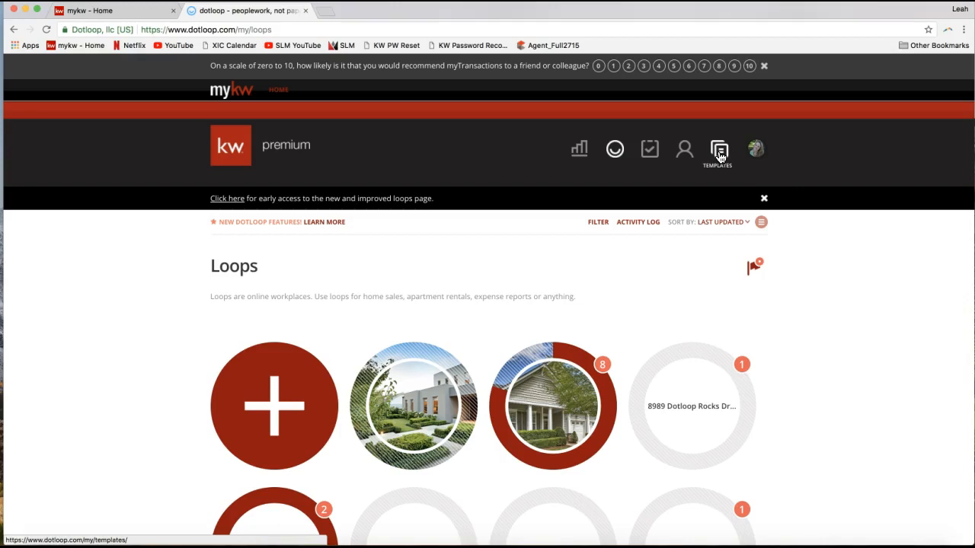
left_click(720, 155)
left_click(721, 154)
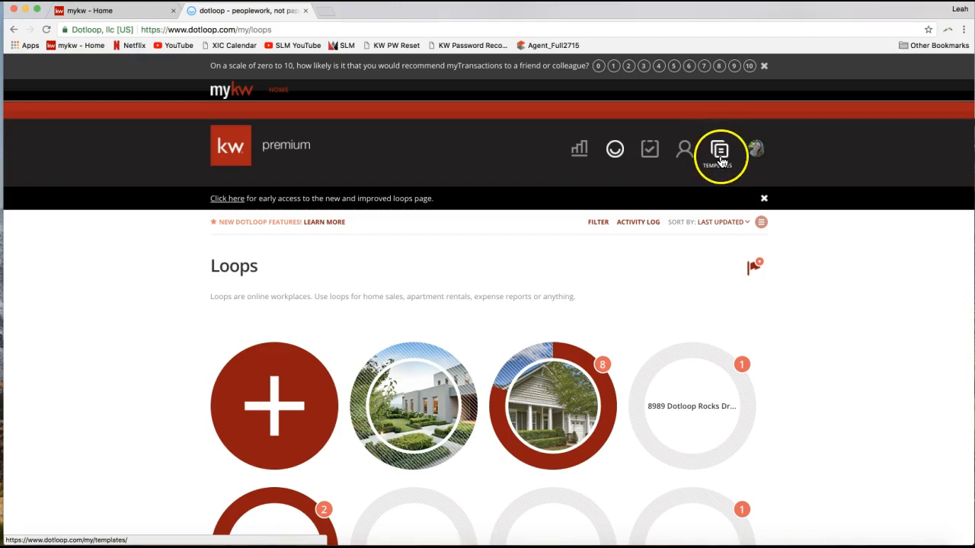
- Show the account's profile menu, highlight its member ID, close it, and point out the premium label
left_click(754, 152)
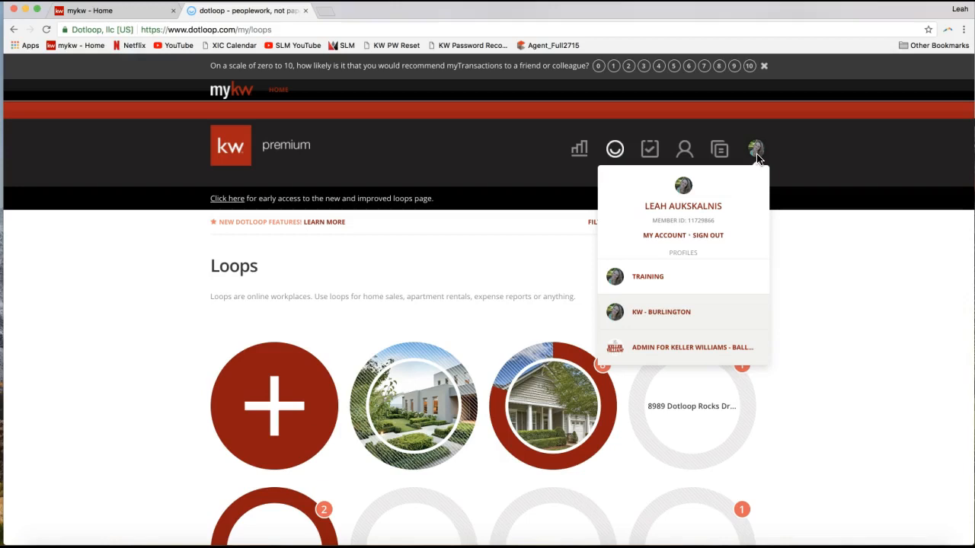
left_click(653, 221)
left_click_drag(653, 220, 723, 222)
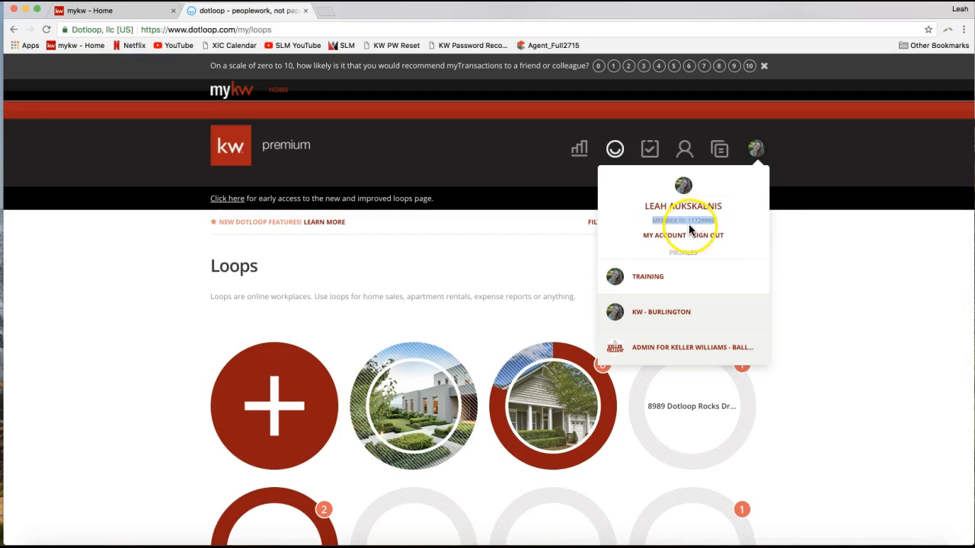
left_click(466, 272)
left_click_drag(268, 150, 312, 150)
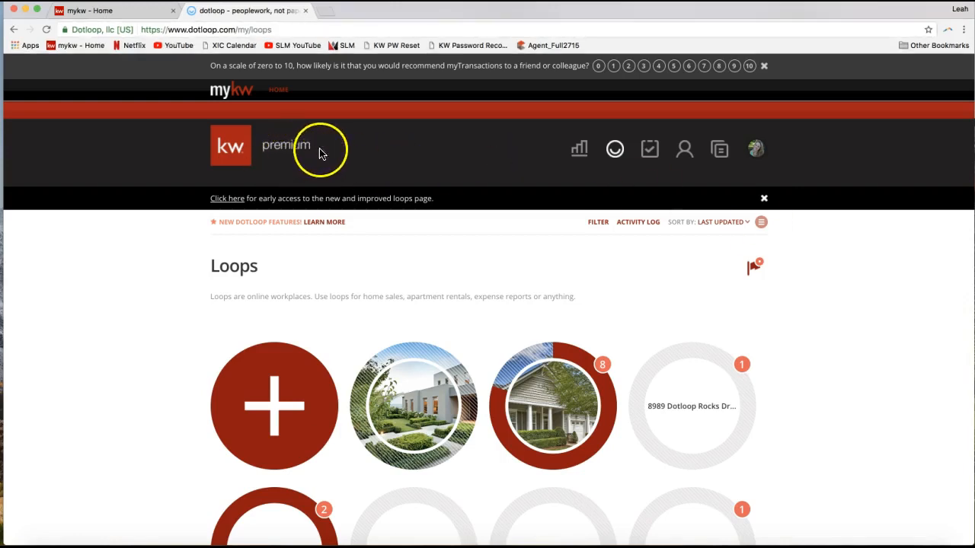
- Open the My Account settings page from the profile menu and bring the personal information into view
left_click(755, 149)
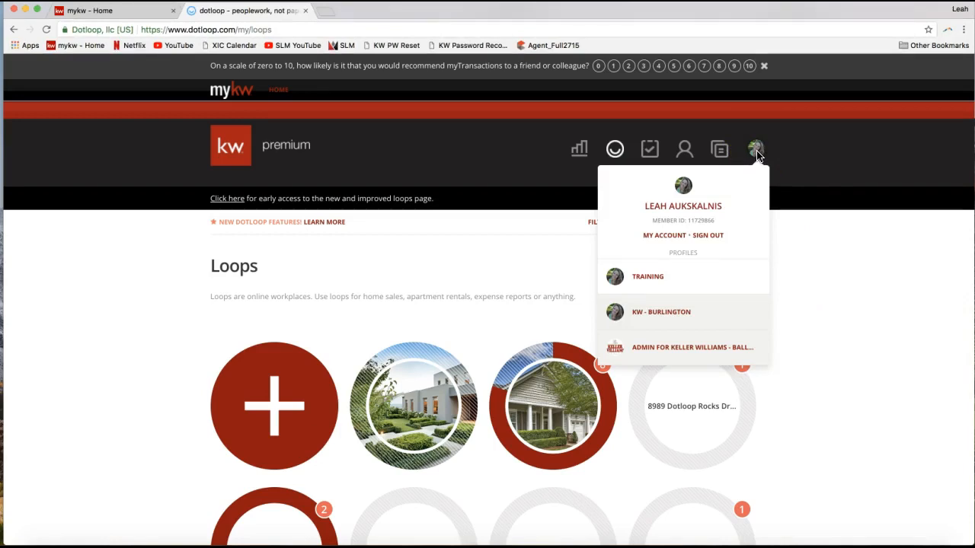
left_click(665, 237)
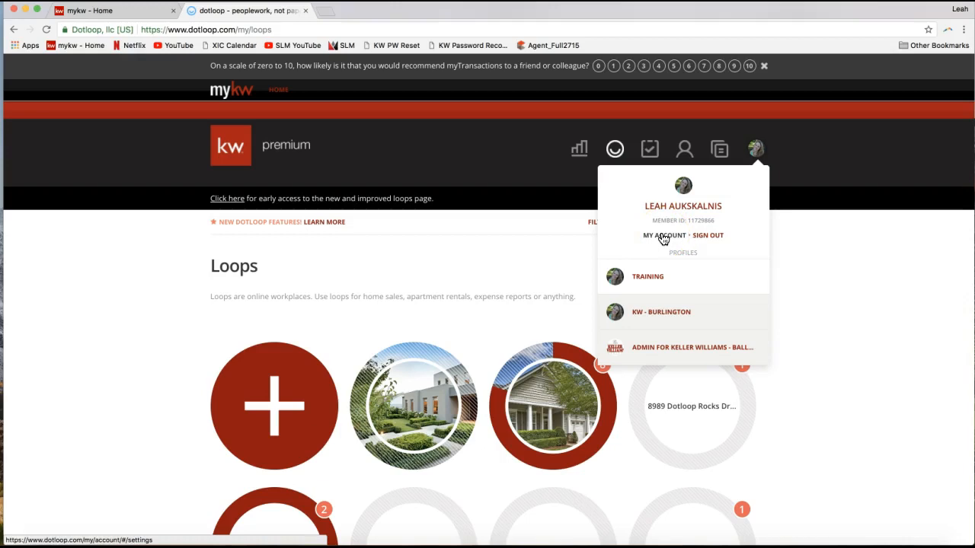
left_click(664, 238)
left_click(664, 238)
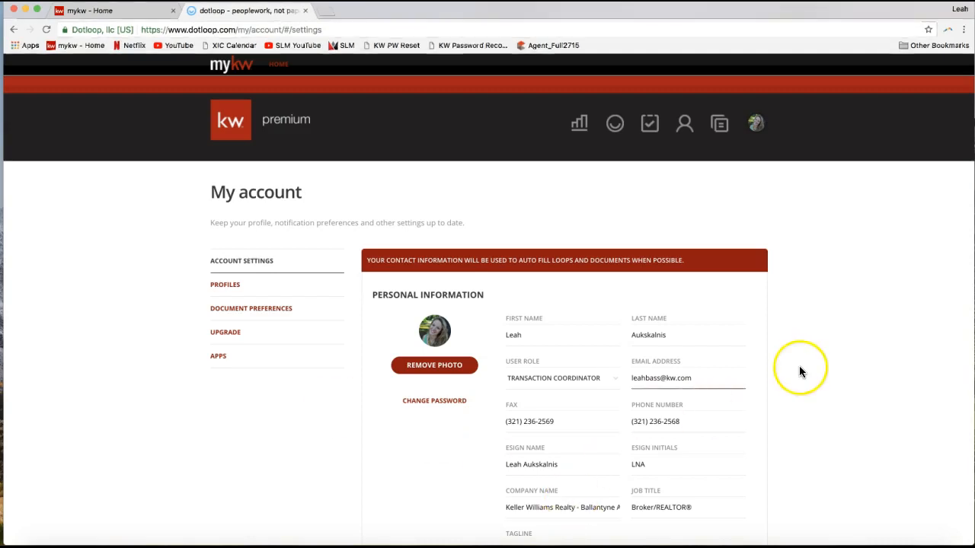
scroll(801, 372, "down", 2)
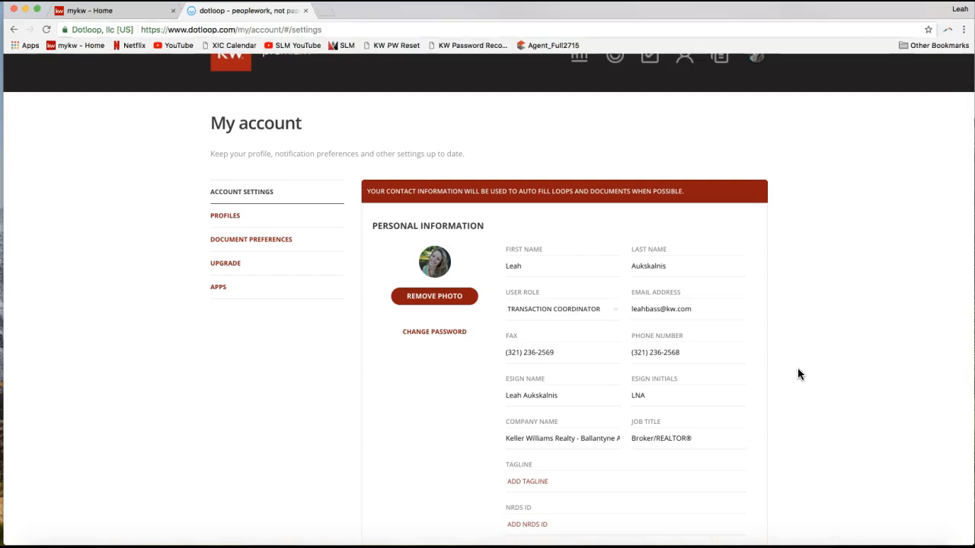
- Review the first name and email address fields in the personal information, highlighting the email address
left_click(693, 309)
left_click(550, 264)
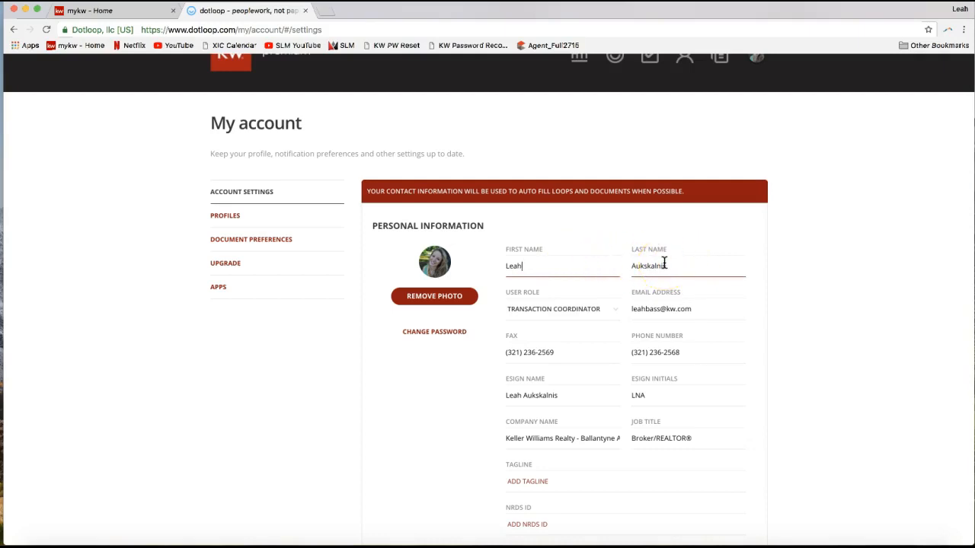
left_click(662, 305)
left_click(663, 305)
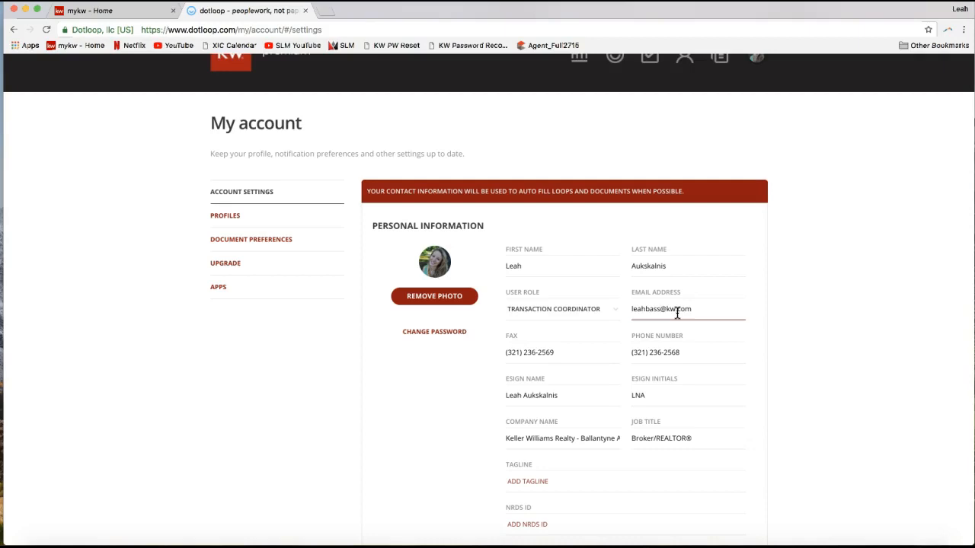
left_click_drag(634, 310, 695, 309)
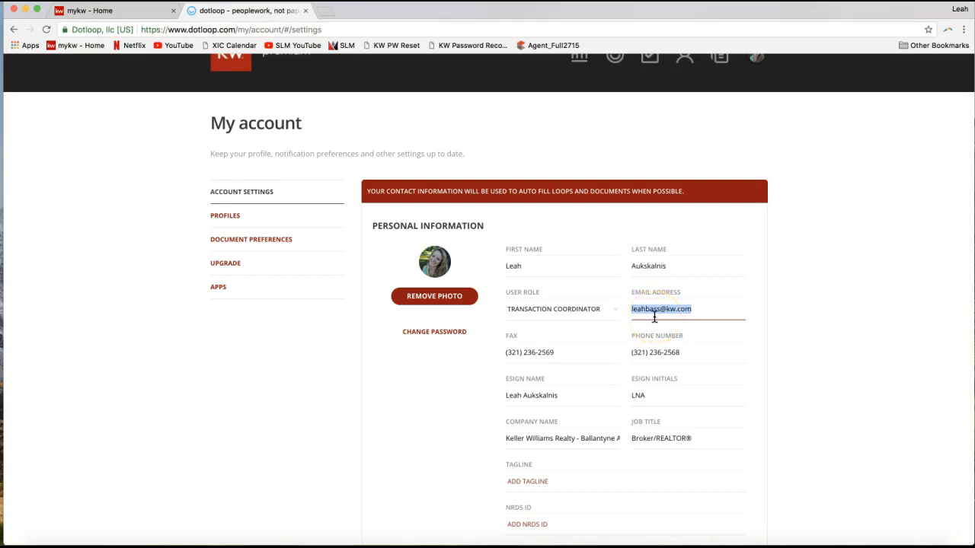
- Review the fax, phone number, eSign name and eSign initials fields, highlighting the phone number
left_click(548, 356)
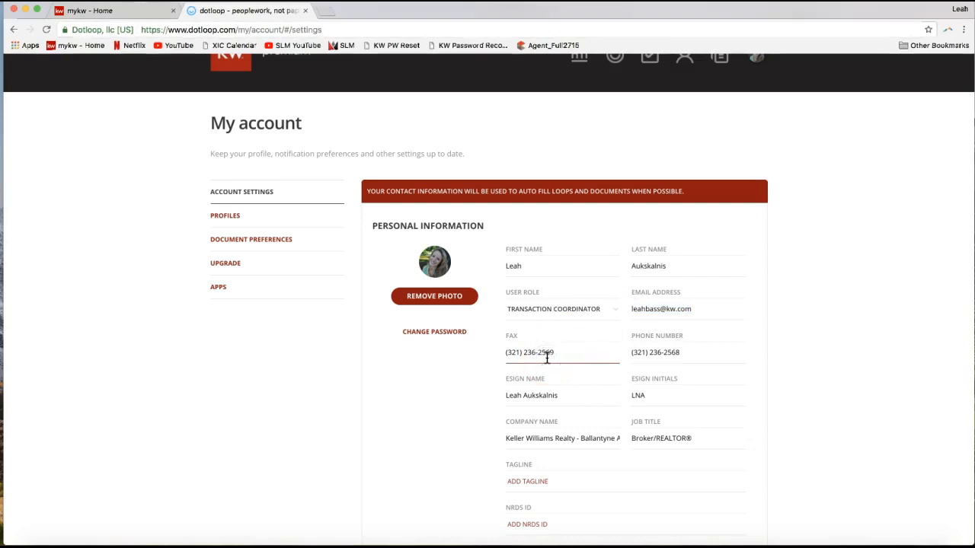
left_click(658, 352)
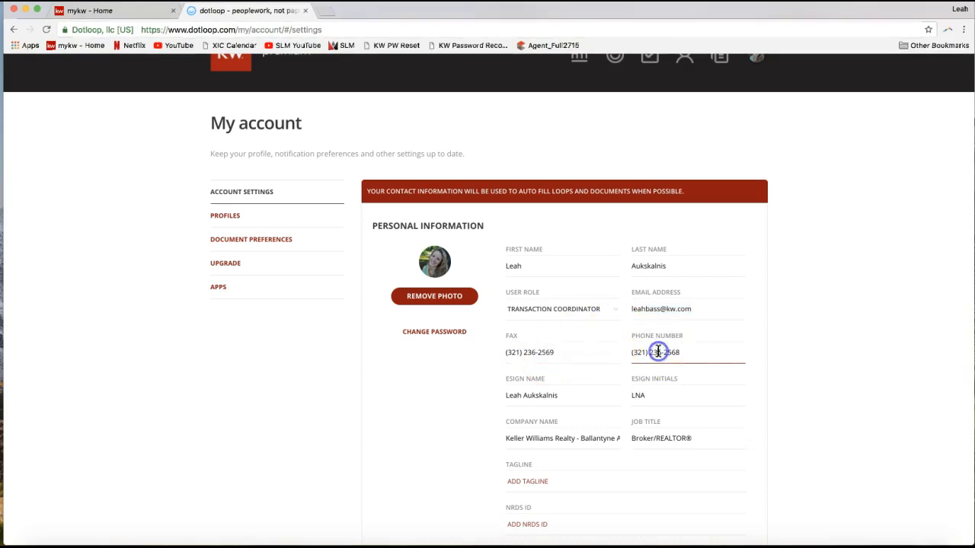
left_click(701, 357)
left_click(531, 356)
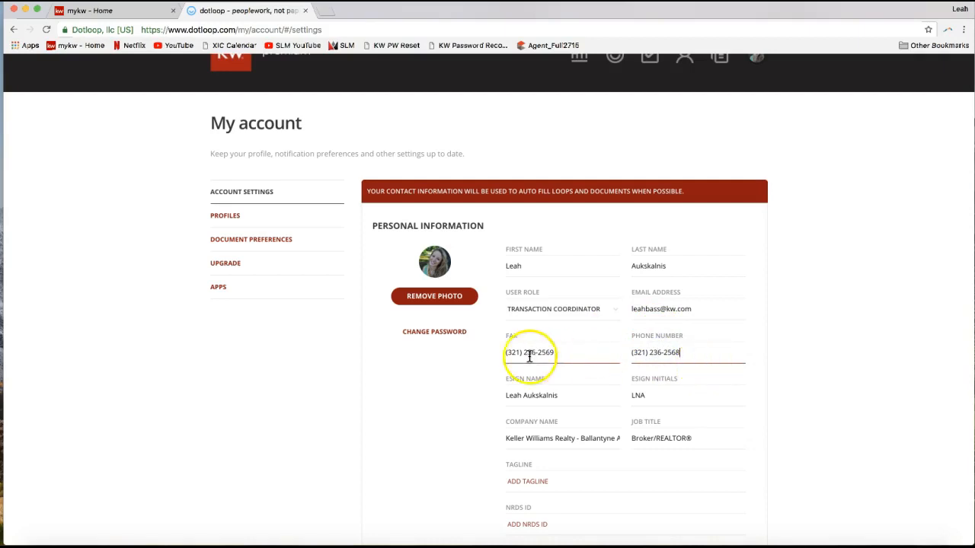
triple_click(661, 352)
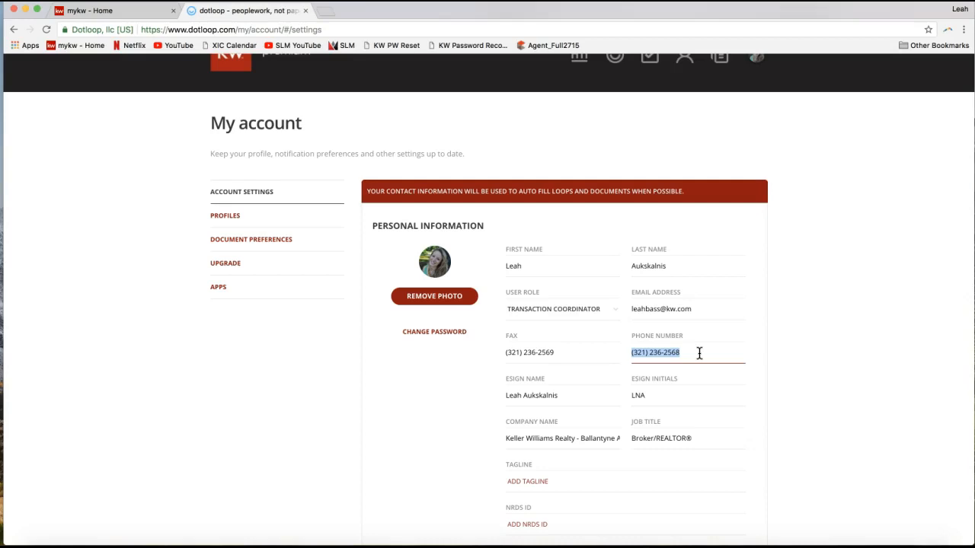
left_click(555, 398)
left_click(657, 389)
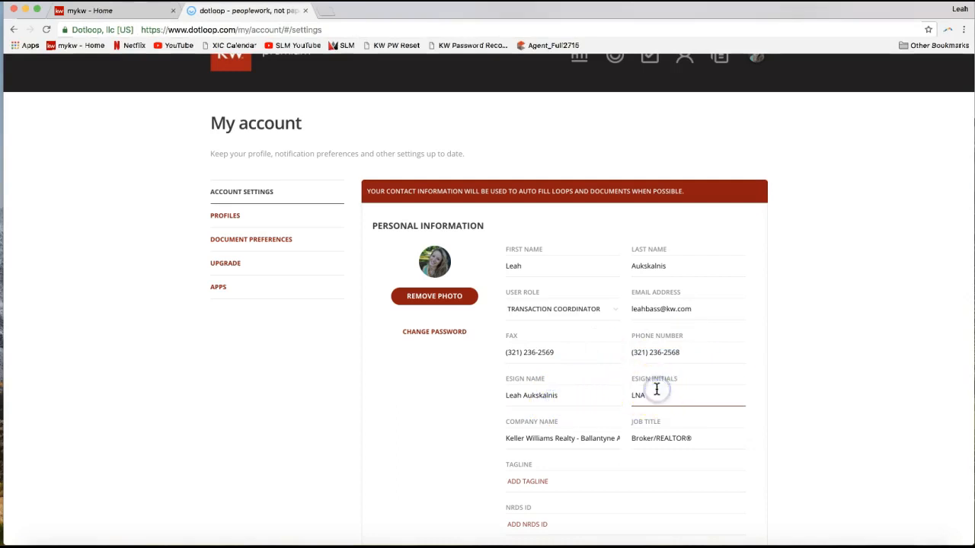
left_click(654, 394)
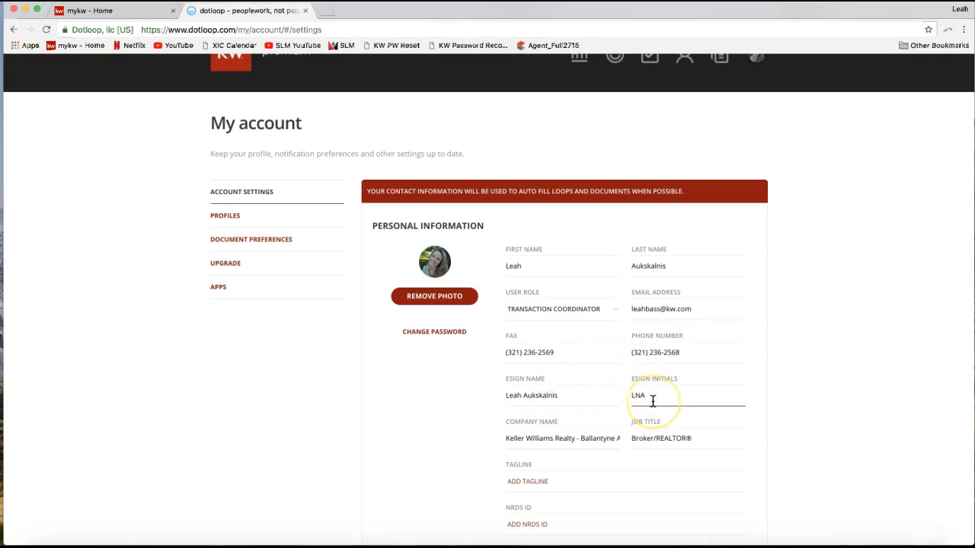
- Add the middle name between the first and last names in the eSign Name field
left_click(521, 402)
left_click_drag(505, 395, 589, 396)
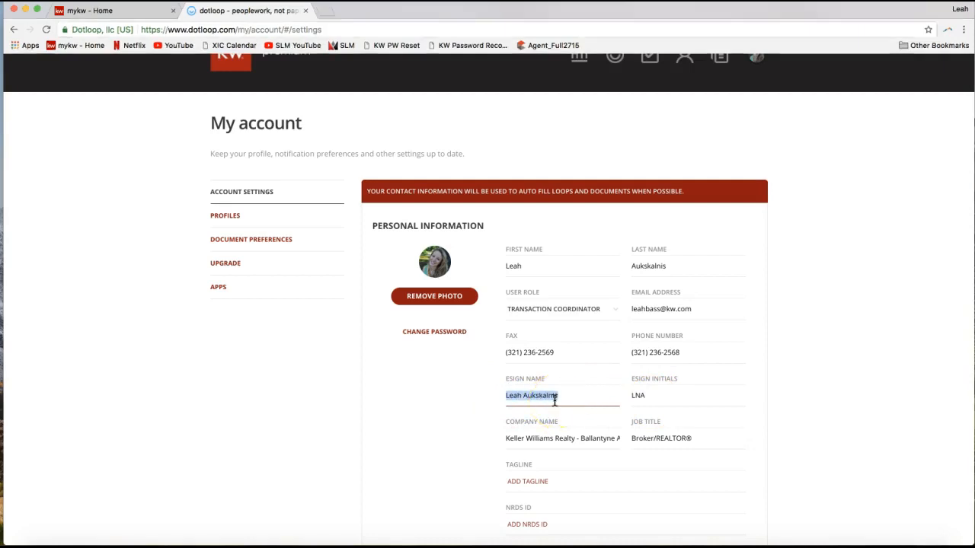
left_click(638, 400)
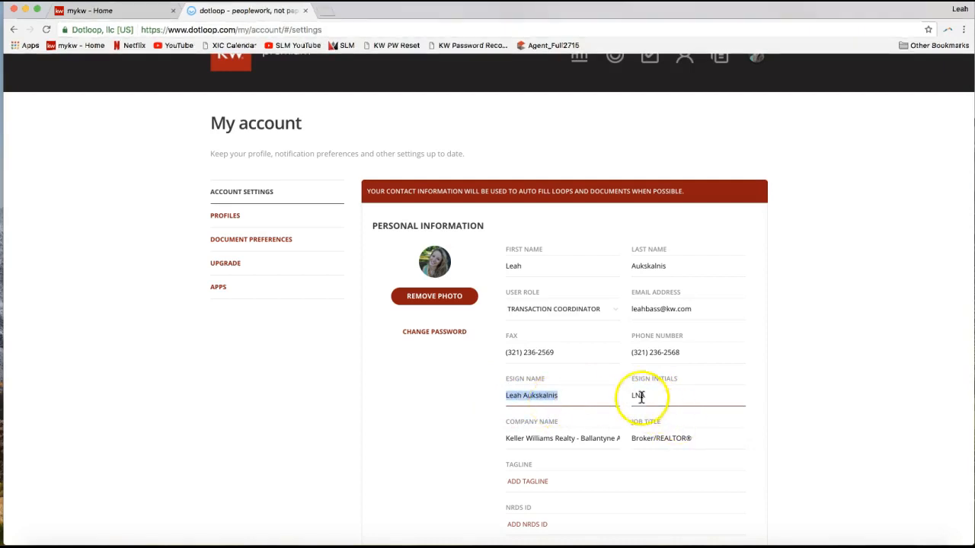
left_click(522, 396)
type("Nicole")
key("BackSpace")
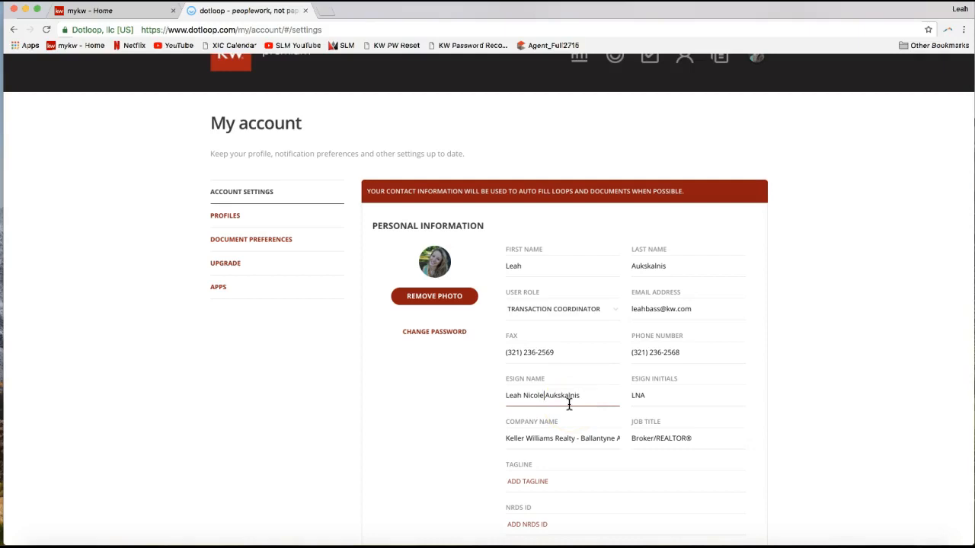
- Review the company name, job title, NRDS ID and profile photo in the personal information, highlighting part of the company name
scroll(583, 431, "down", 3)
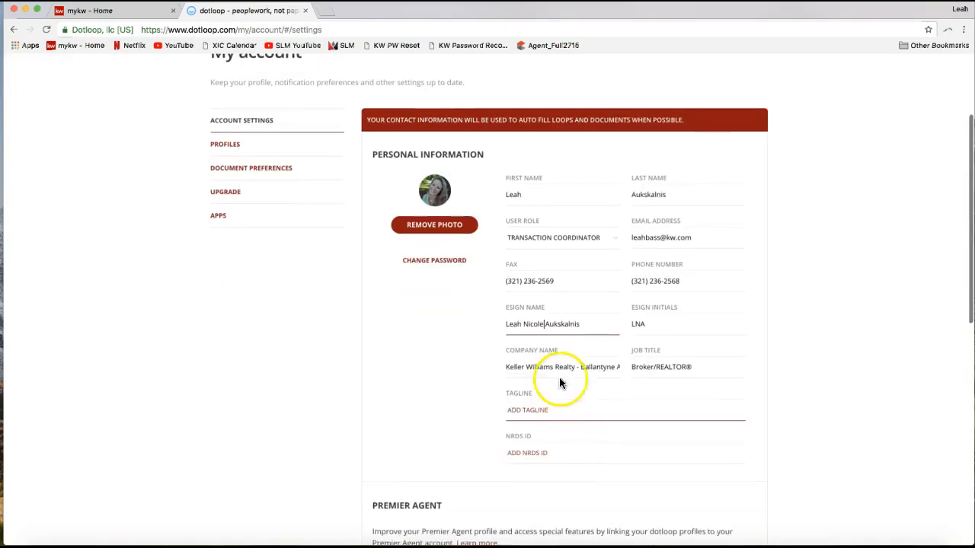
left_click_drag(508, 367, 588, 371)
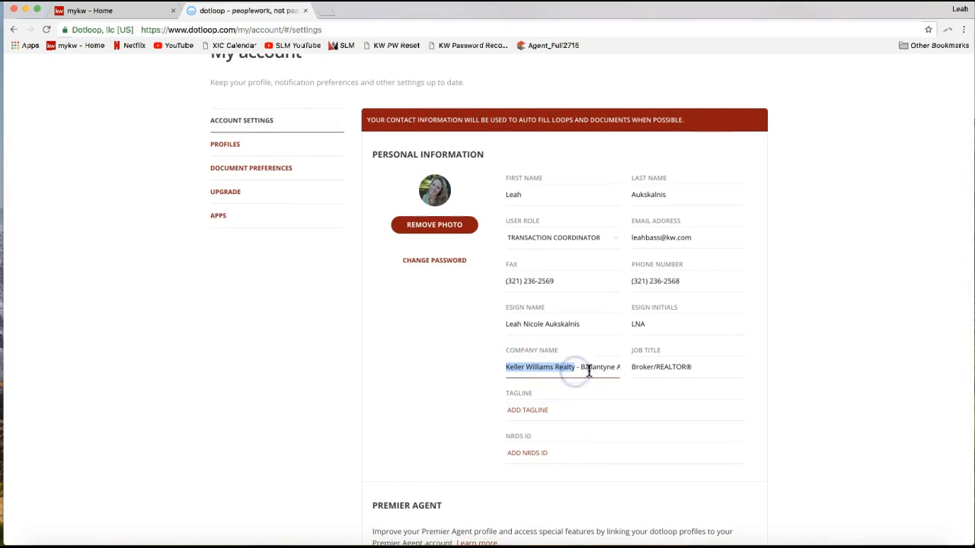
left_click(541, 369)
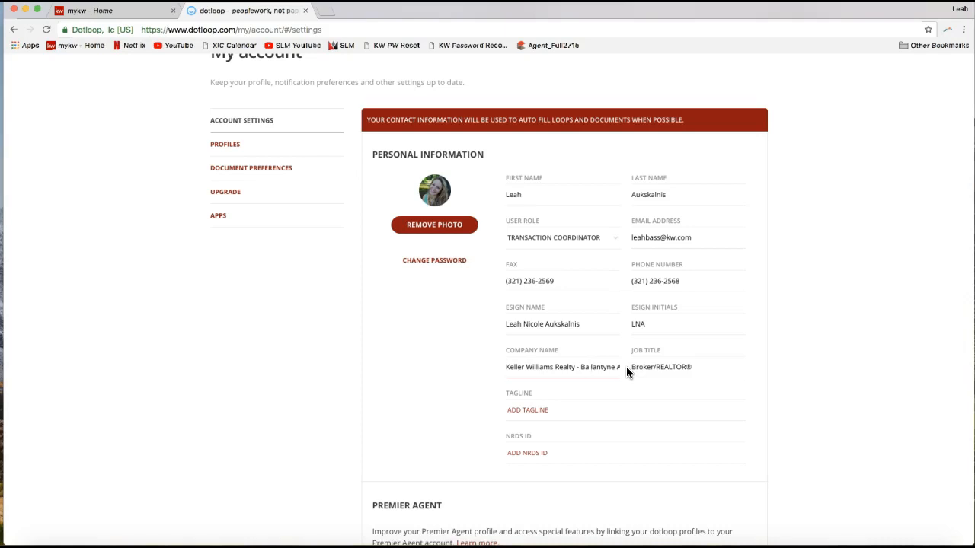
left_click(594, 367)
left_click(654, 371)
left_click(652, 390)
left_click(602, 444)
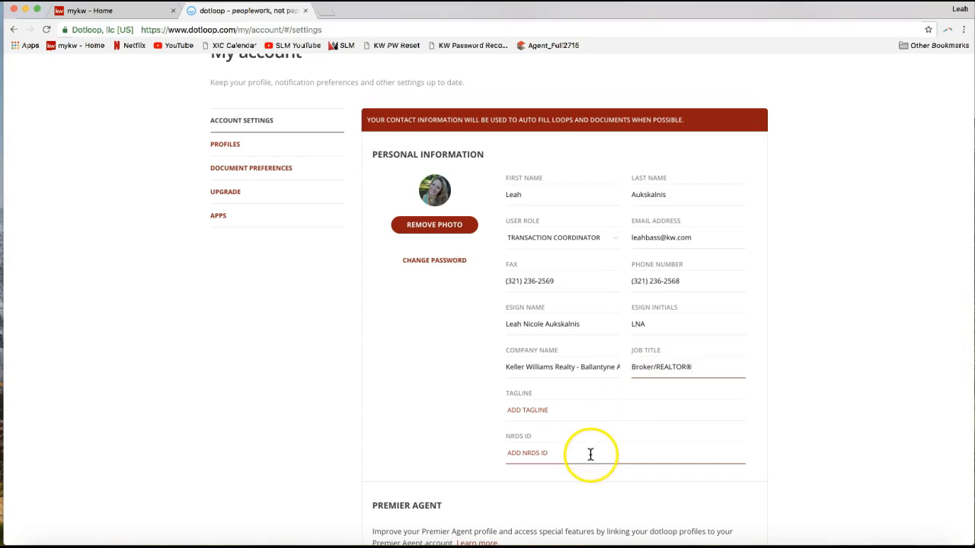
left_click(591, 454)
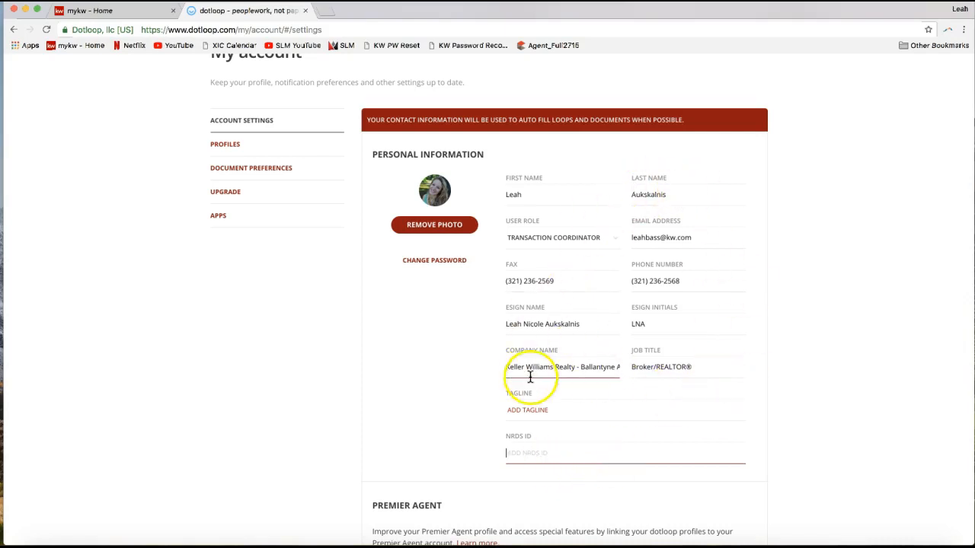
left_click(437, 202)
- Highlight the Address heading and street address in the account settings, and save the account settings
scroll(452, 325, "down", 5)
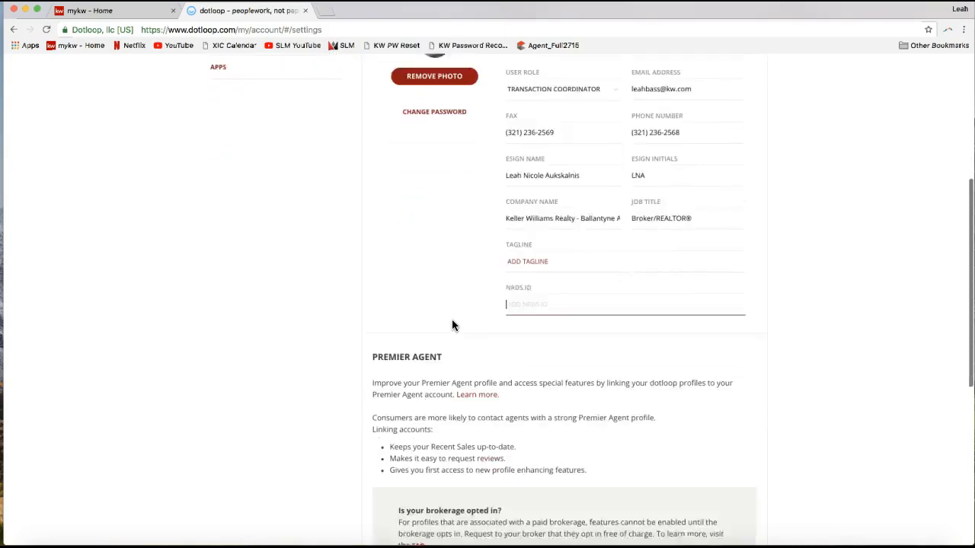
scroll(452, 325, "down", 5)
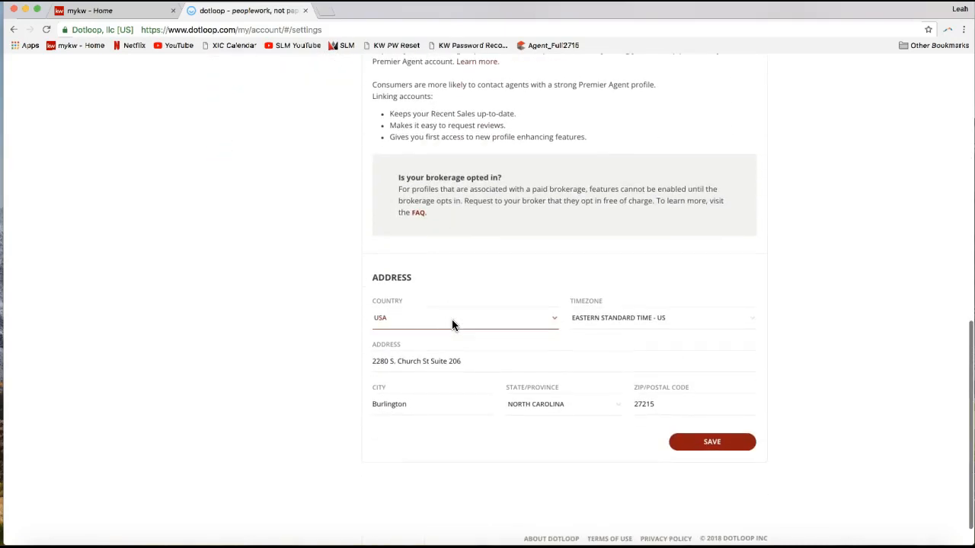
left_click(442, 404)
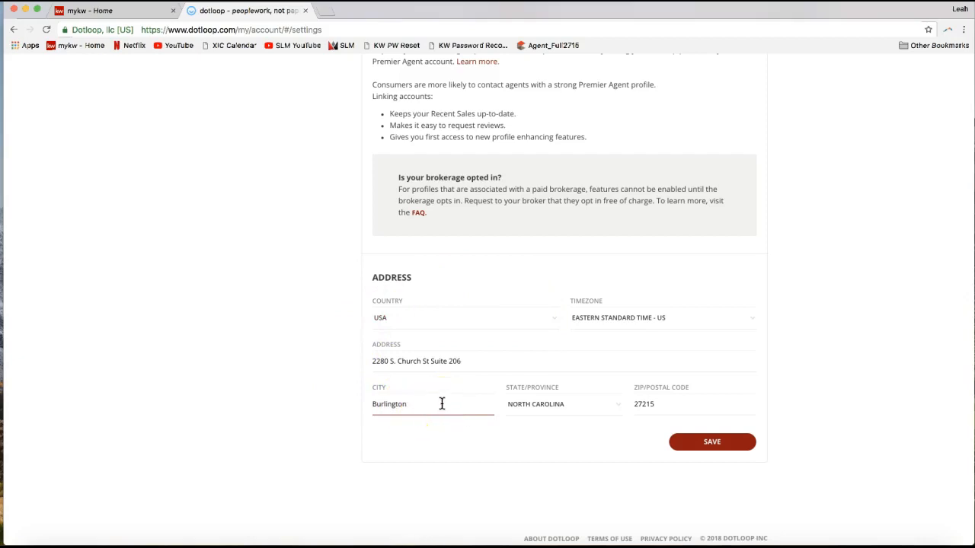
double_click(380, 278)
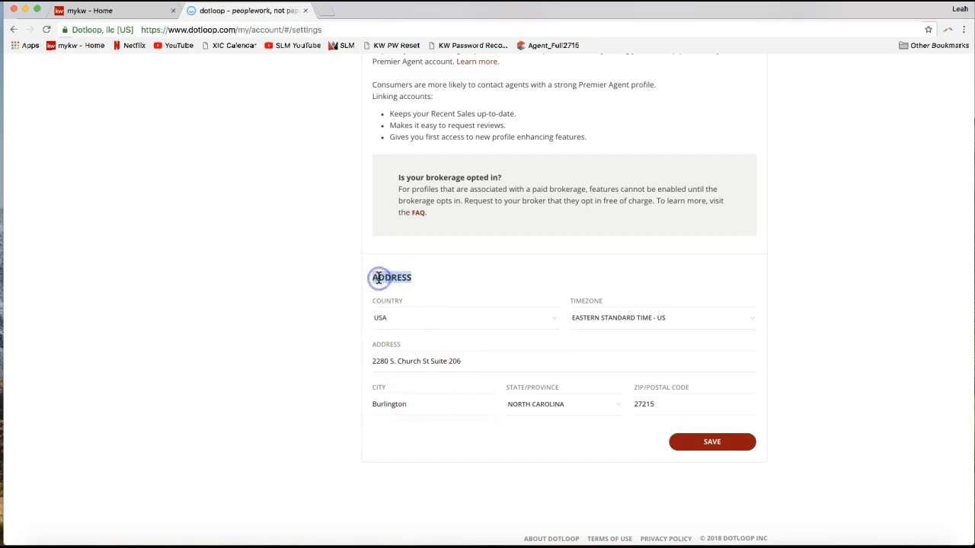
triple_click(401, 363)
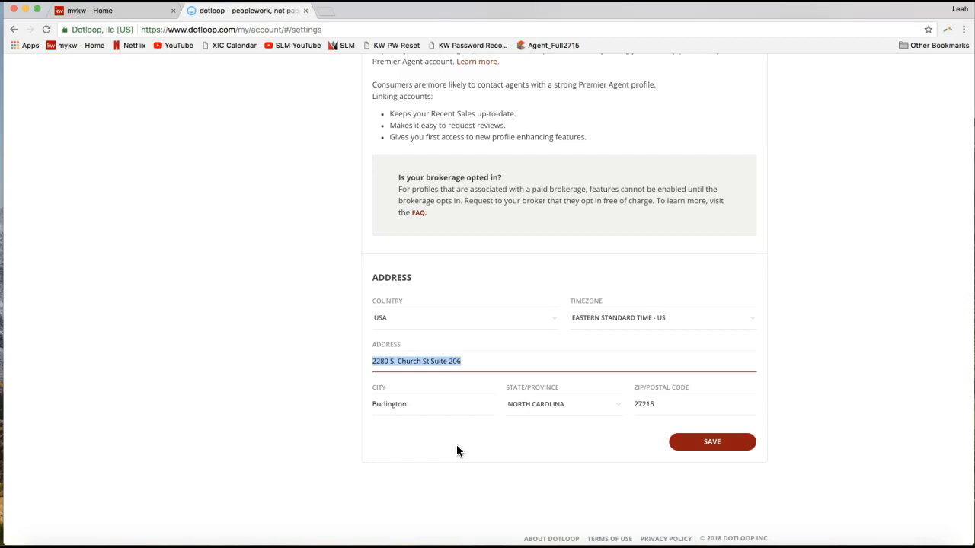
left_click(714, 448)
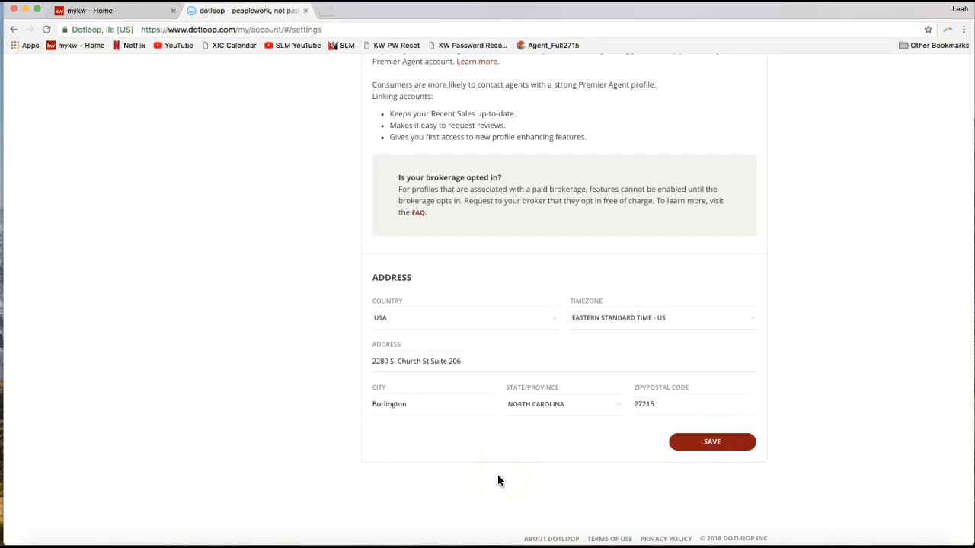
left_click(712, 442)
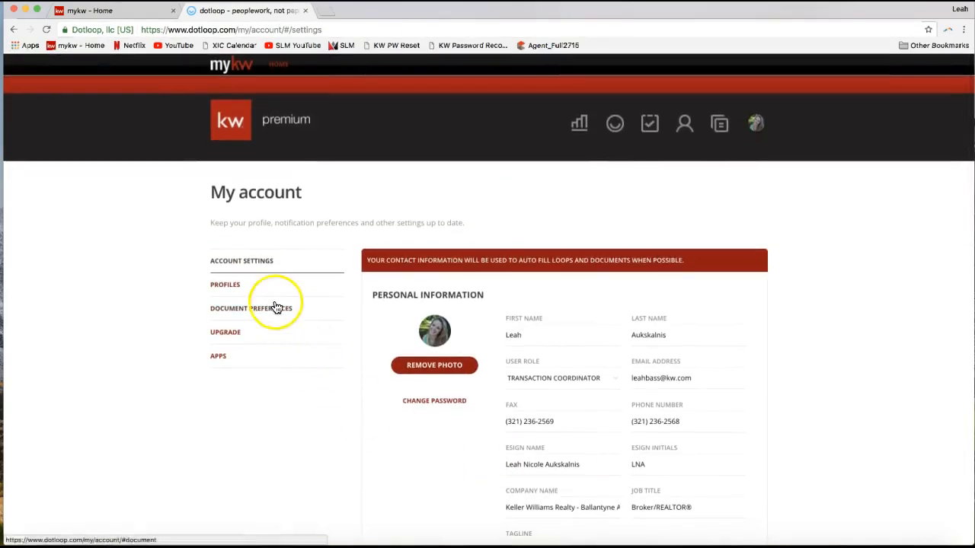
- Open the account's Profiles page and highlight the phone number in the Training profile's agent details
left_click(234, 292)
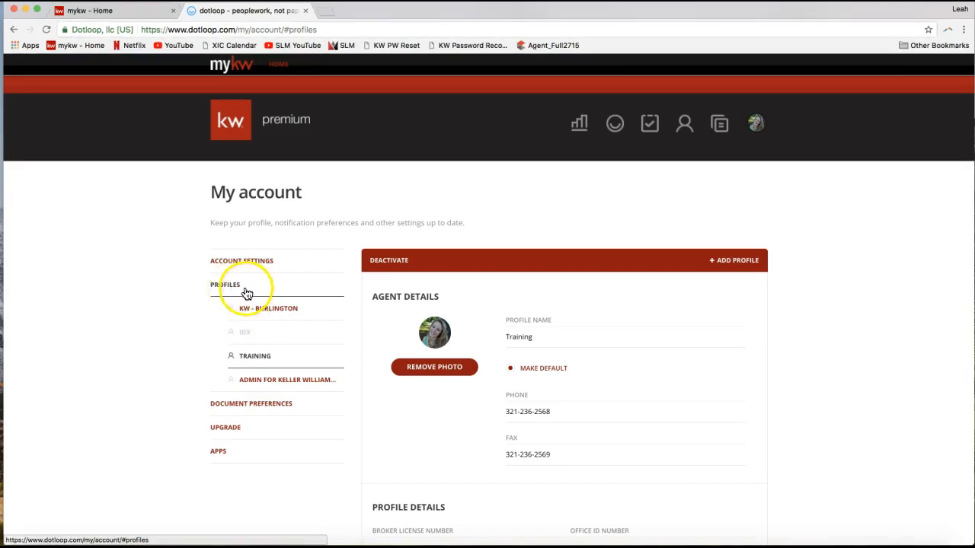
scroll(510, 301, "down", 2)
scroll(510, 300, "down", 2)
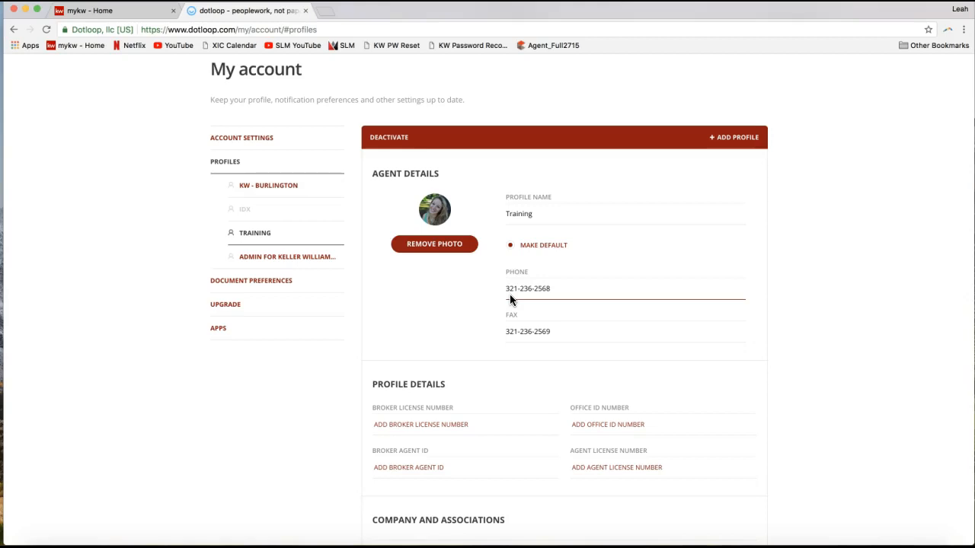
triple_click(533, 289)
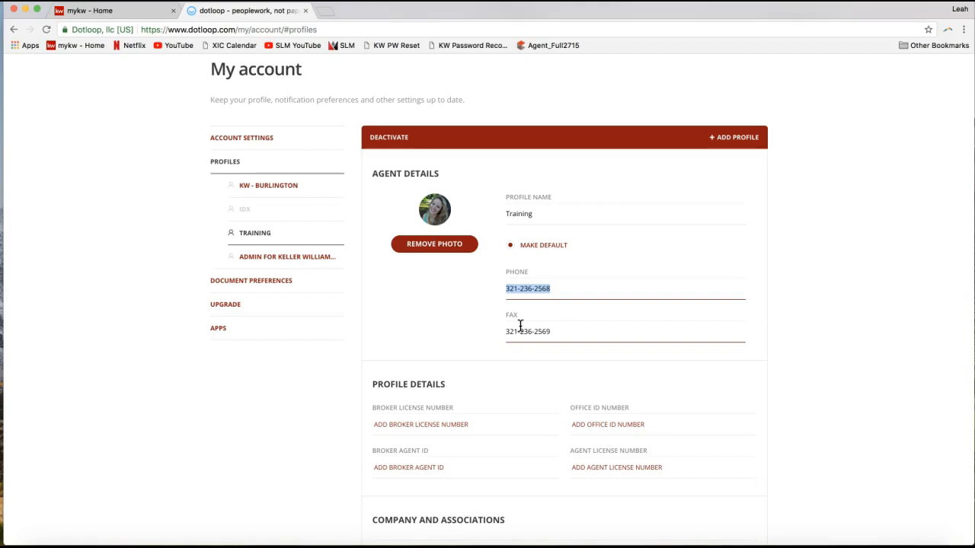
- Review the Profile Details section, highlighting its heading and pointing out the broker and agent license number fields
scroll(520, 325, "down", 3)
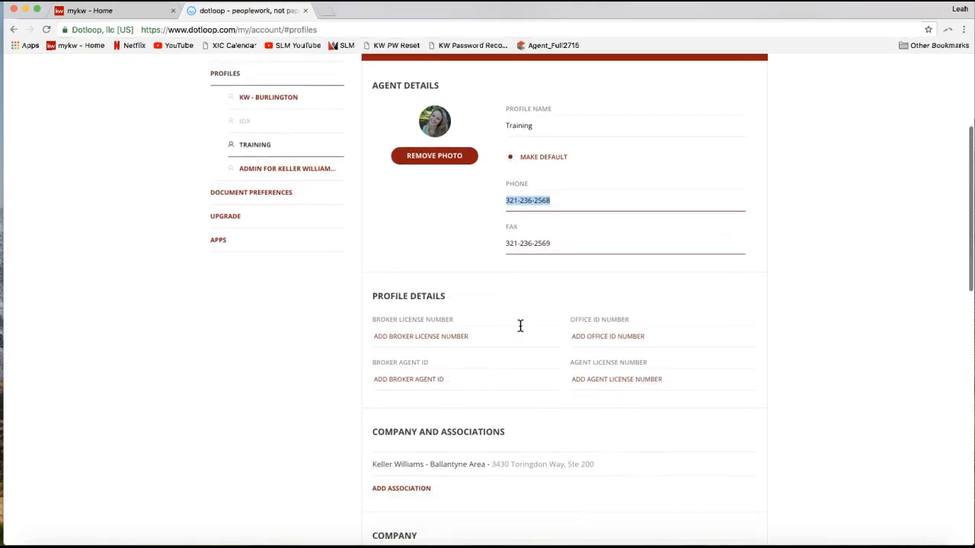
left_click_drag(368, 298, 452, 300)
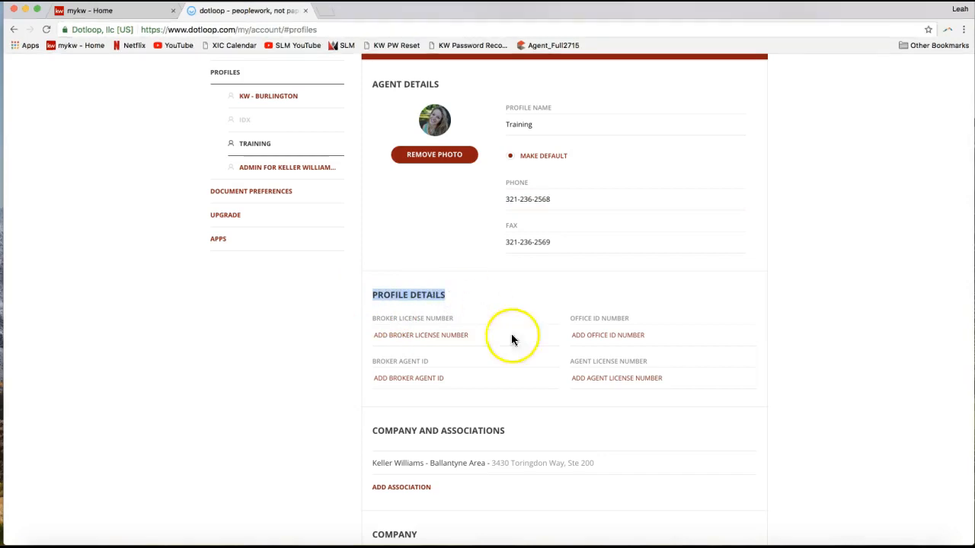
left_click(592, 381)
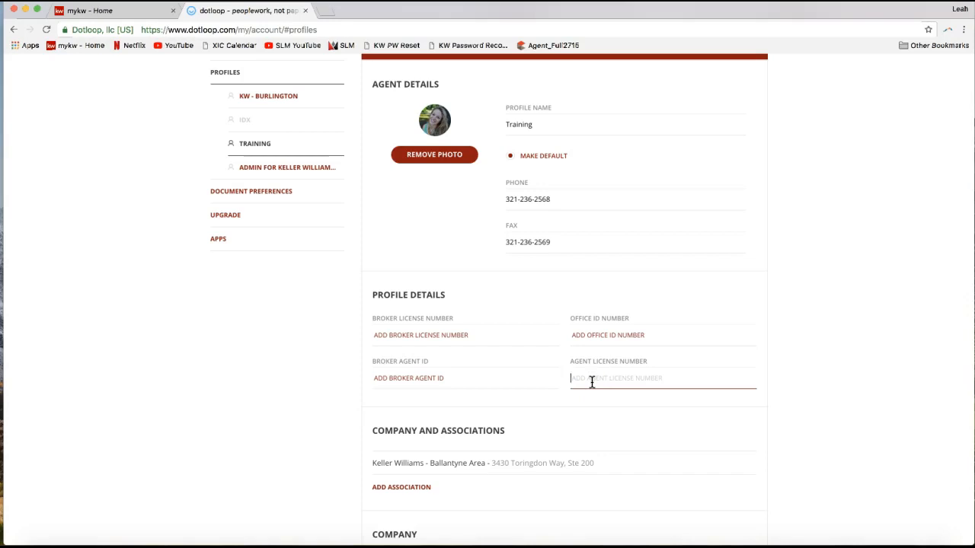
left_click(582, 383)
left_click_drag(571, 363, 647, 368)
left_click(626, 373)
left_click(460, 338)
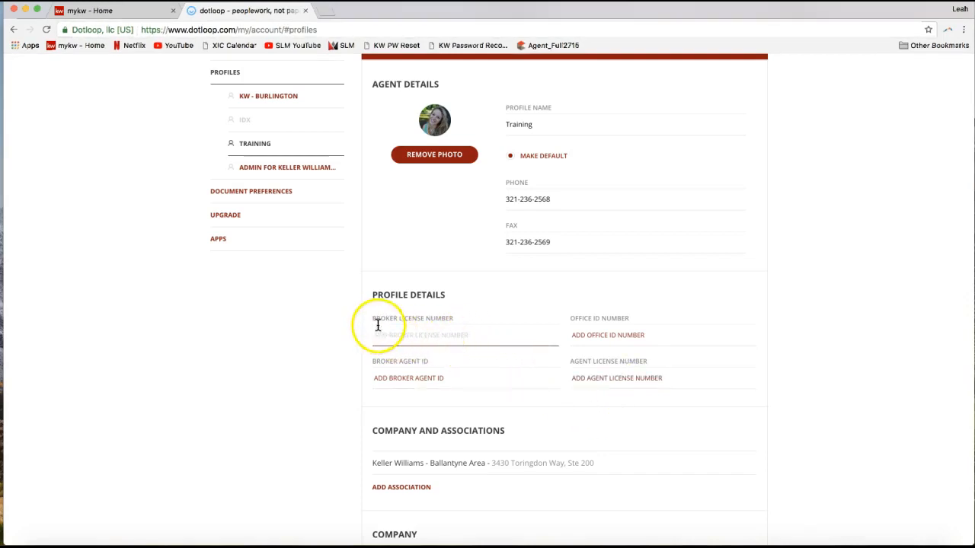
left_click(610, 373)
left_click(577, 369)
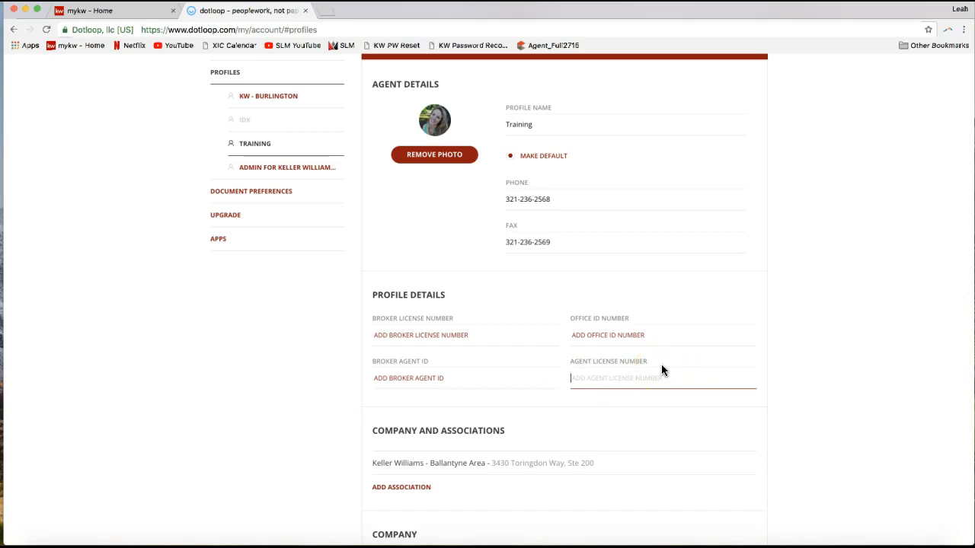
- Review the Training profile's Company section, highlighting its heading and company name and pointing out the address and city fields
scroll(661, 370, "down", 2)
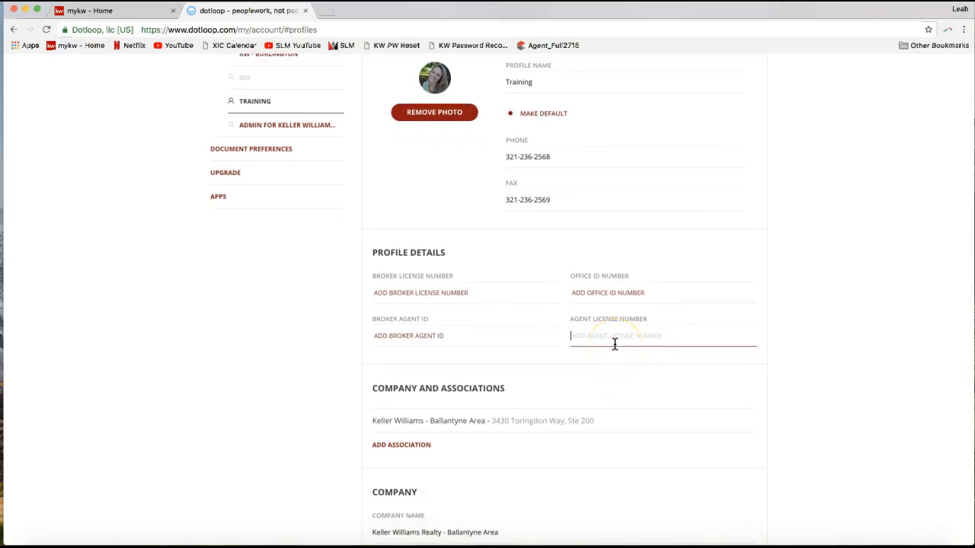
scroll(614, 344, "down", 1)
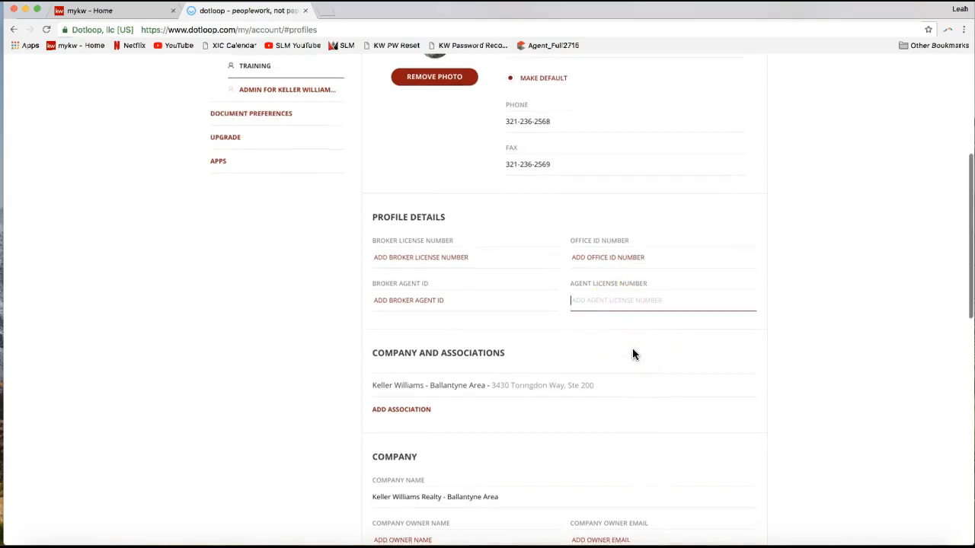
scroll(632, 354, "down", 5)
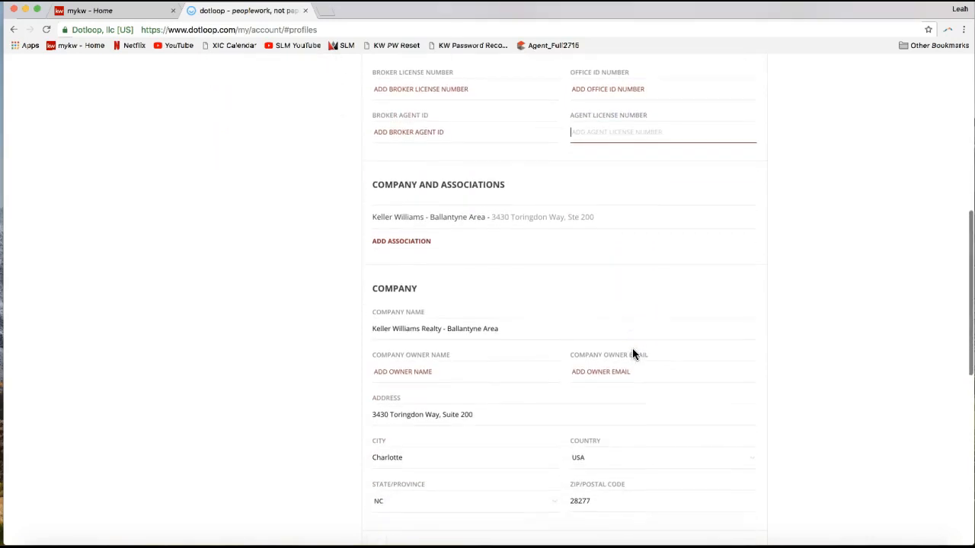
scroll(457, 321, "down", 2)
double_click(395, 243)
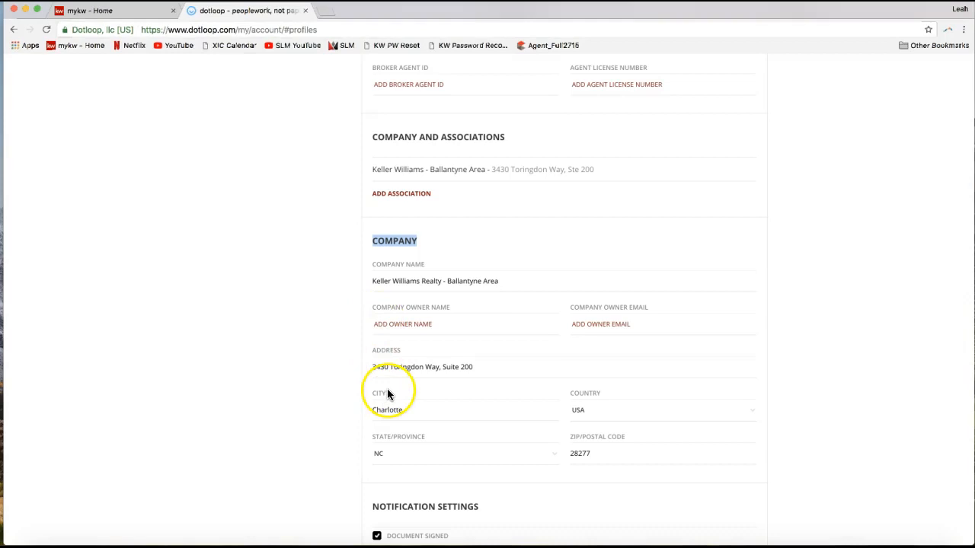
left_click_drag(373, 281, 518, 279)
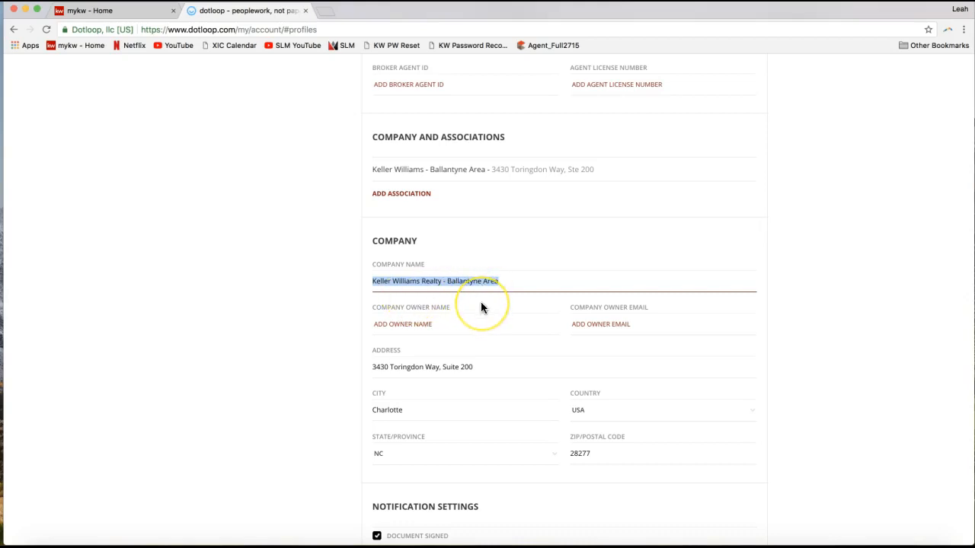
double_click(393, 367)
left_click(342, 374)
left_click(437, 368)
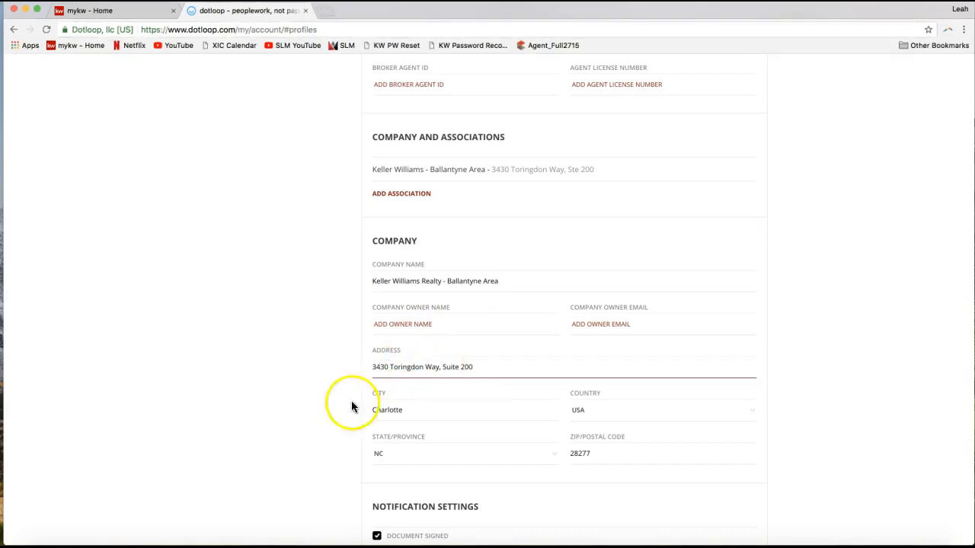
left_click(373, 371)
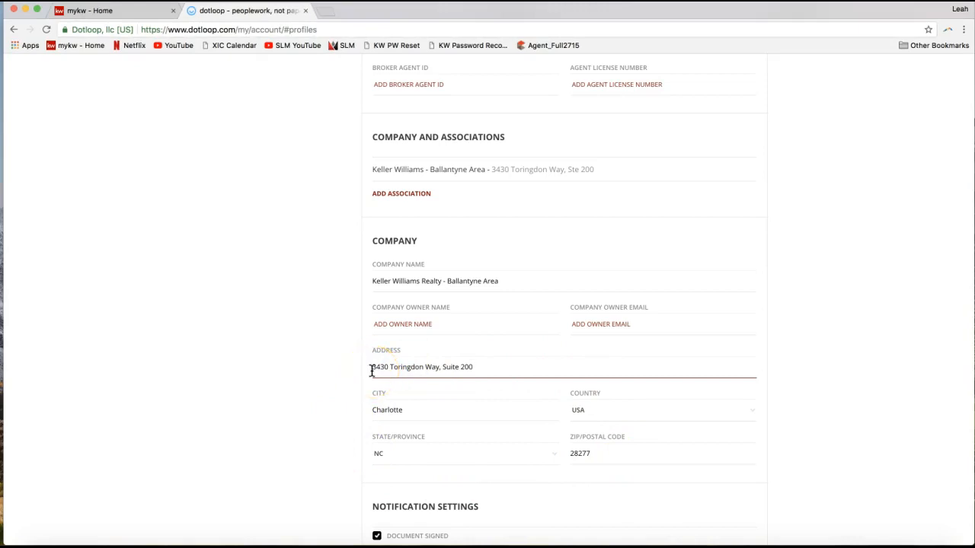
left_click(412, 369)
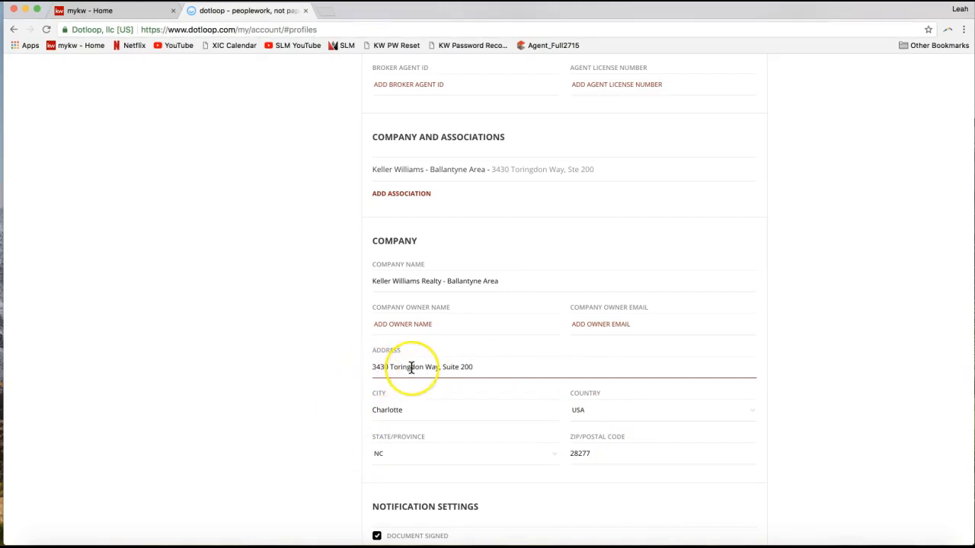
left_click(477, 405)
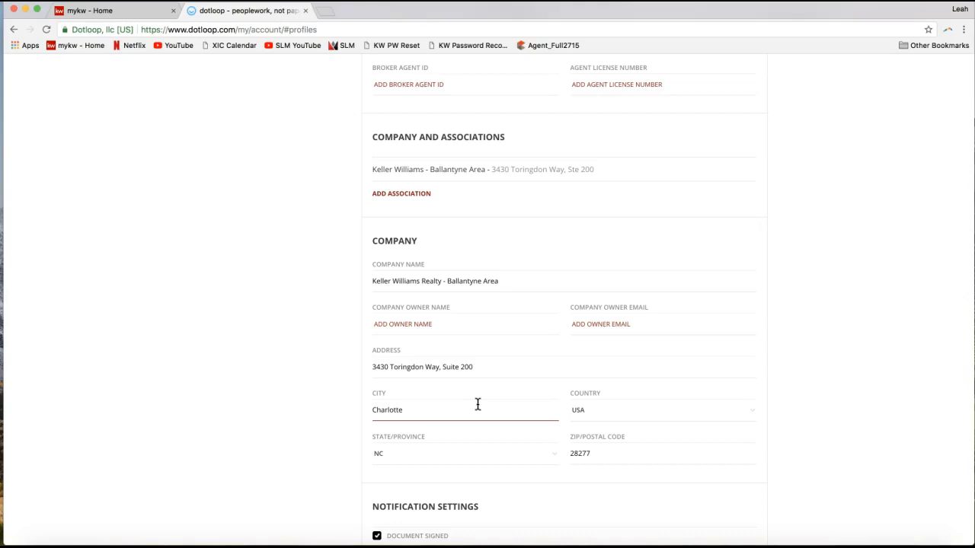
- Bring the Training profile's notification settings into view and highlight the section heading
scroll(477, 404, "down", 5)
left_click(341, 424)
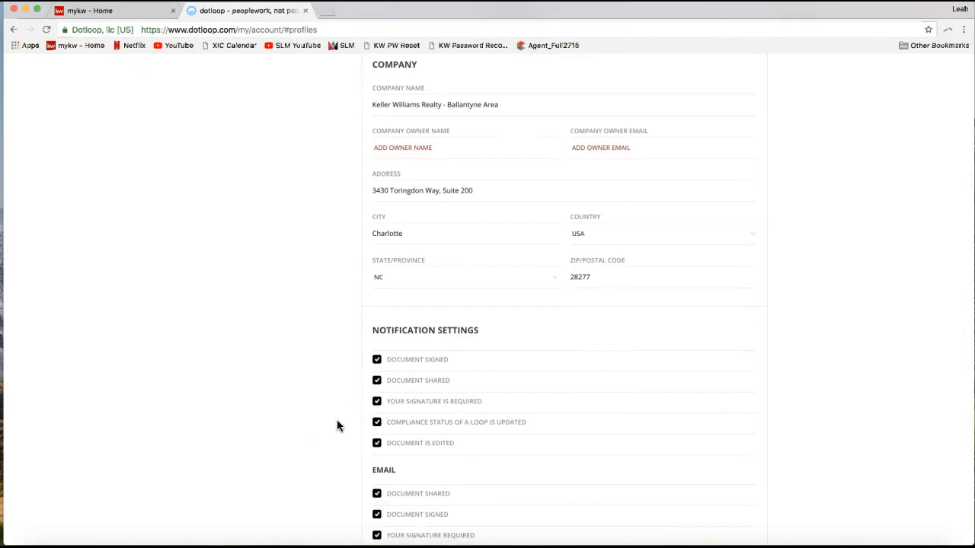
scroll(339, 426, "down", 2)
scroll(415, 300, "down", 4)
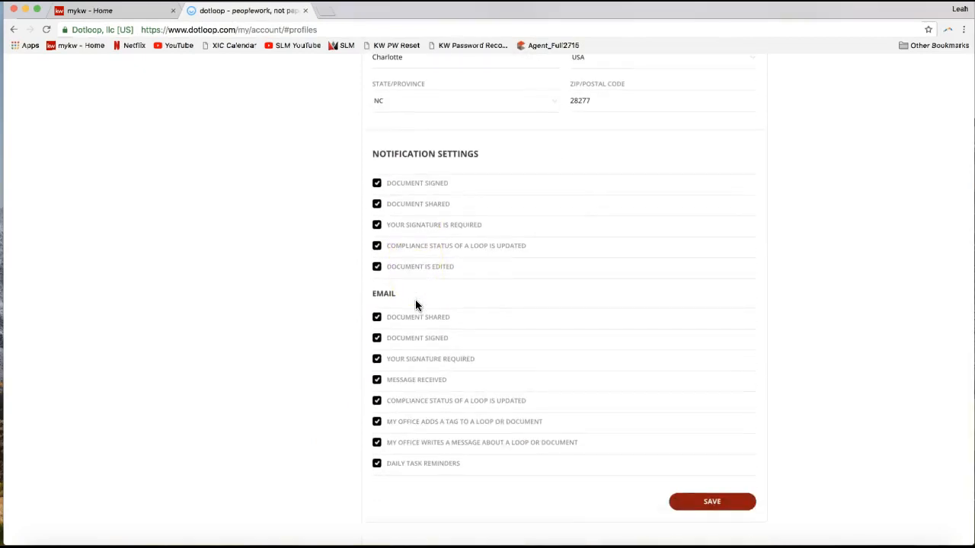
left_click(370, 154)
left_click_drag(370, 154, 489, 155)
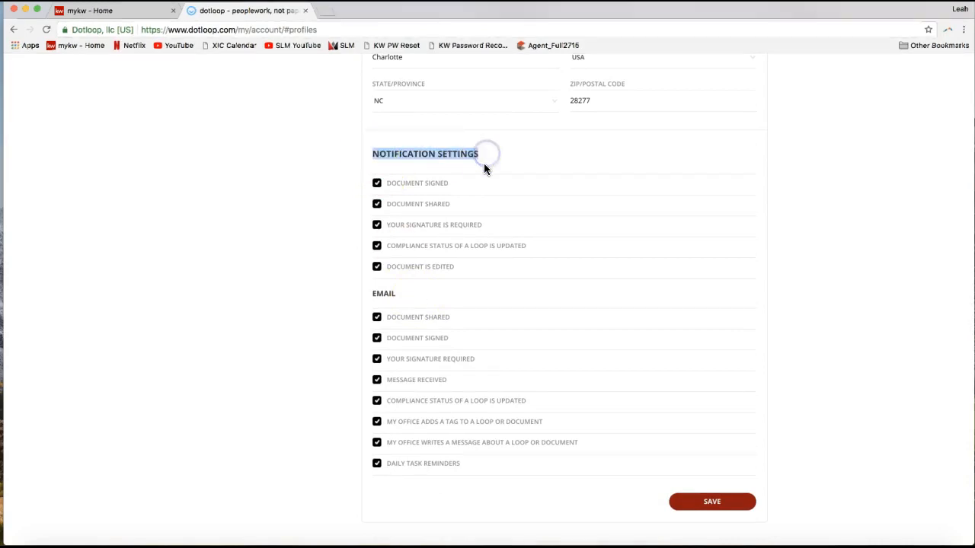
- Highlight the Email heading in the notification settings and save the Training profile
double_click(382, 294)
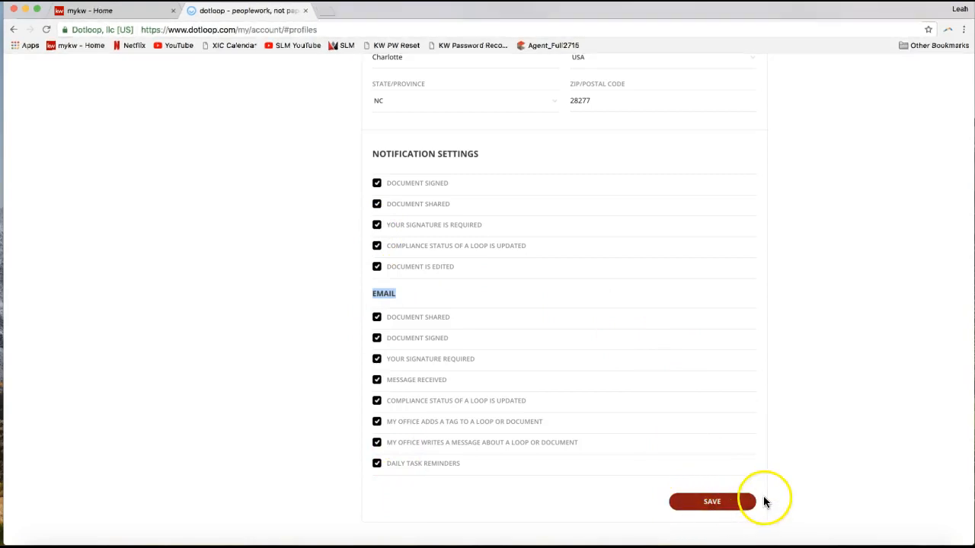
scroll(762, 501, "down", 1)
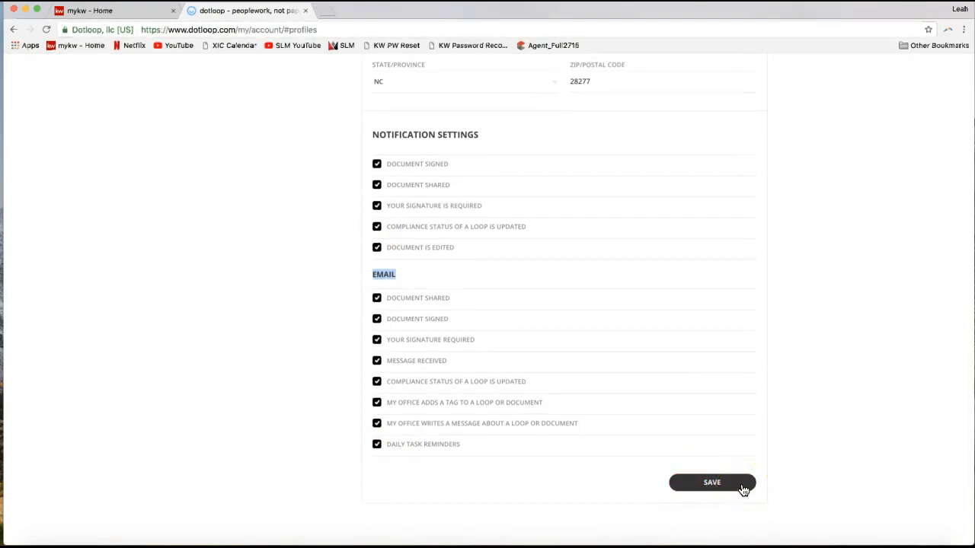
left_click(742, 488)
left_click(787, 457)
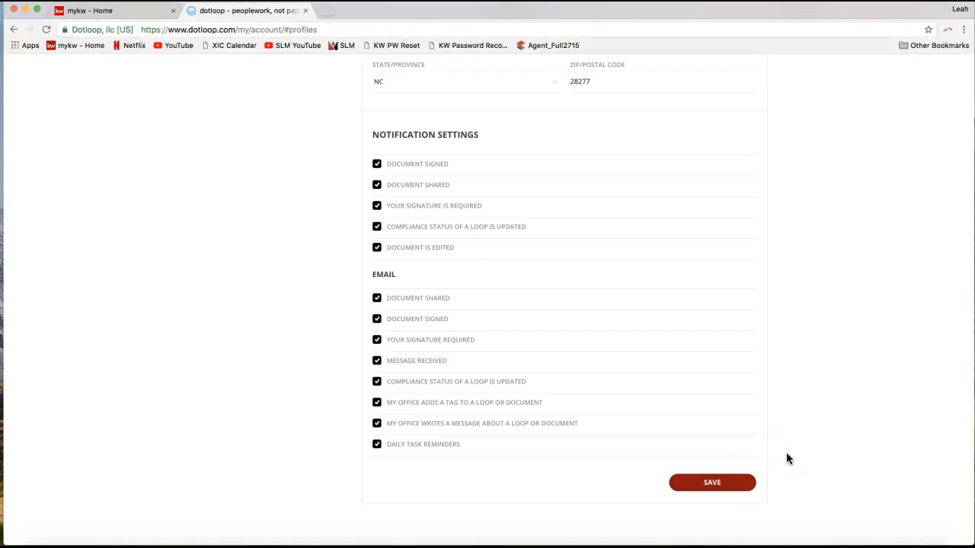
- Return to the start of the Training profile, point out the My Account link in the account menu, and close the menu
scroll(787, 455, "up", 10)
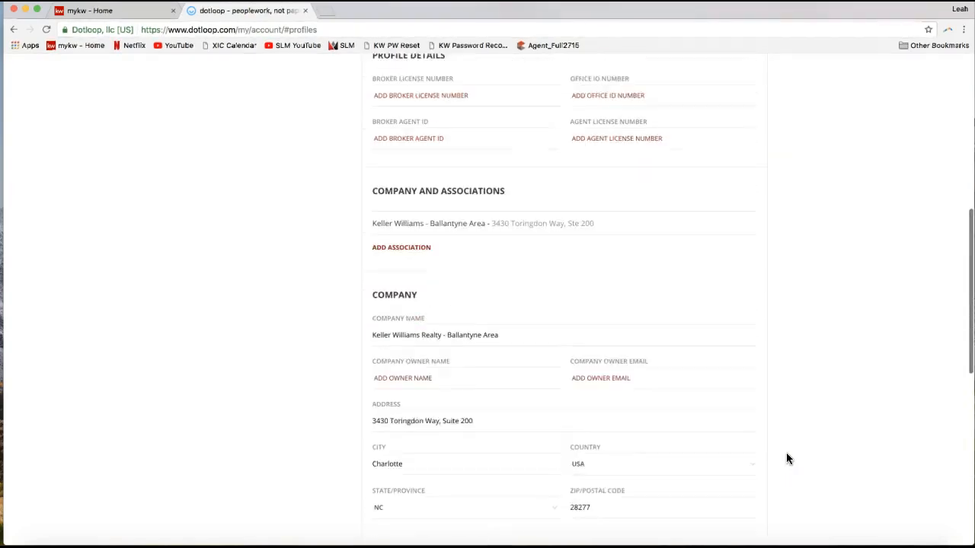
scroll(788, 459, "up", 3)
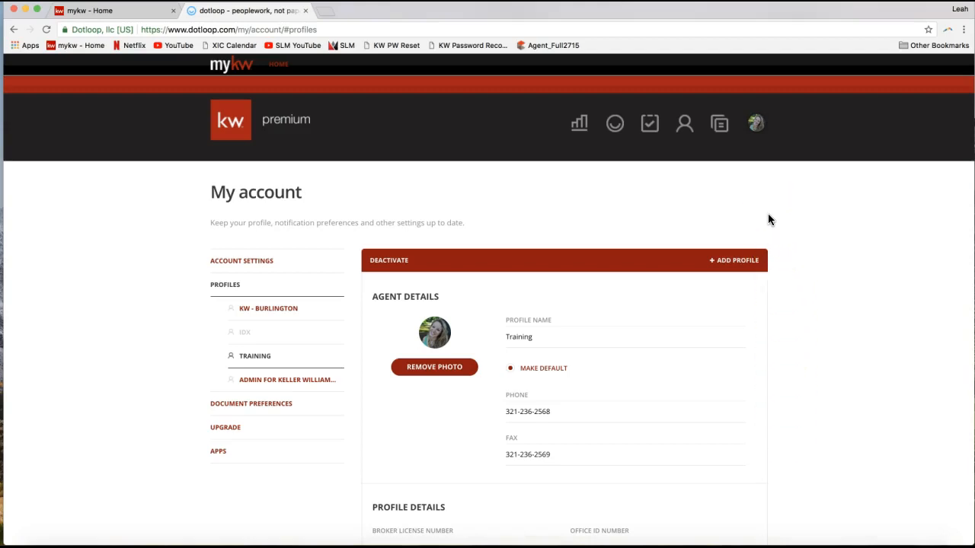
left_click(760, 185)
left_click(754, 128)
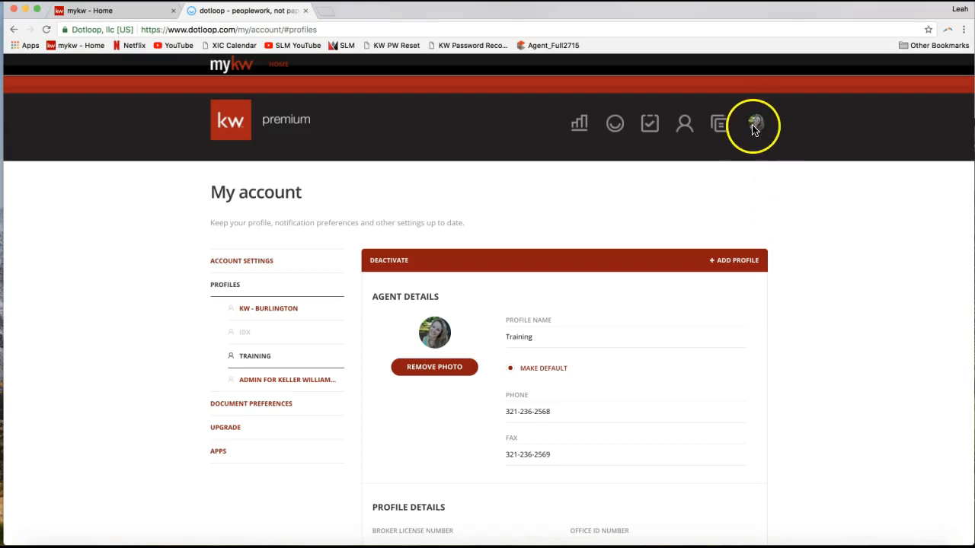
left_click(754, 125)
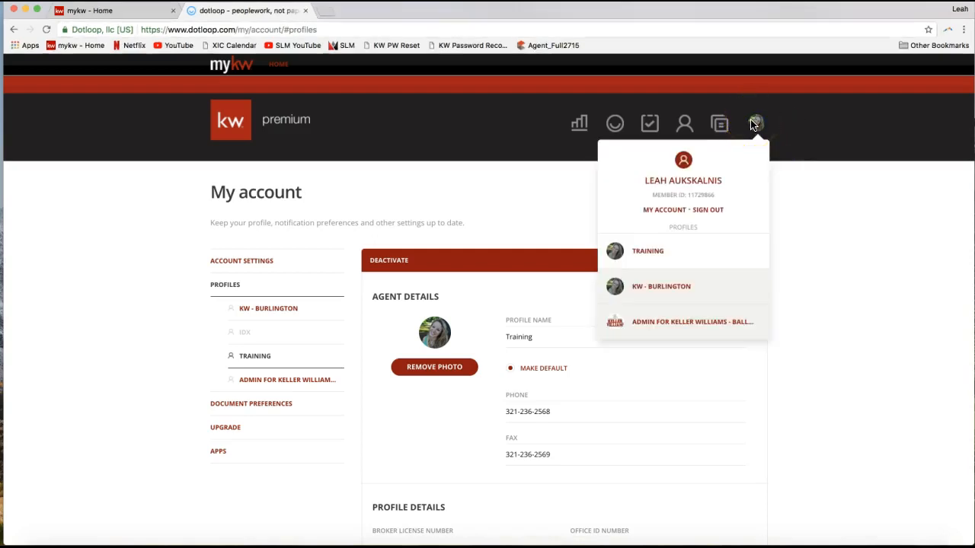
left_click(665, 211)
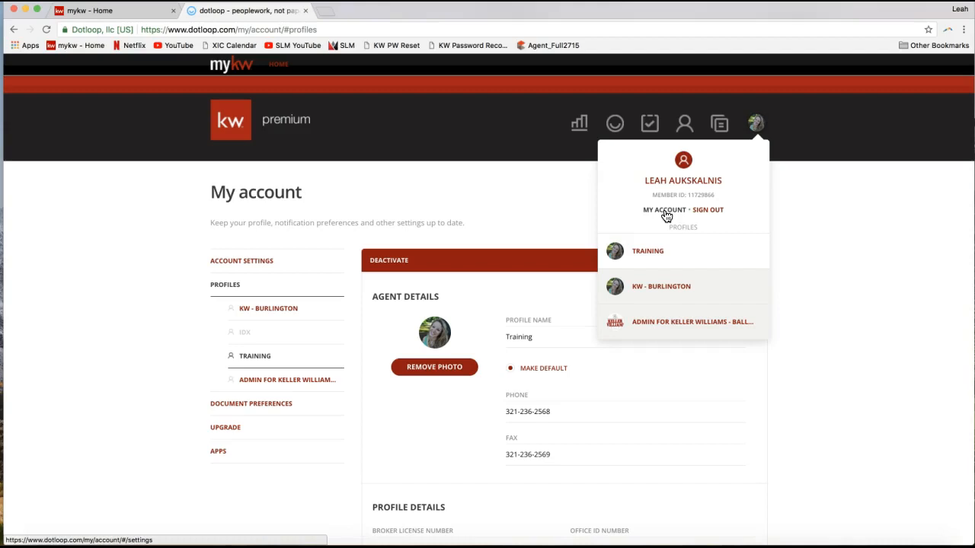
left_click(546, 202)
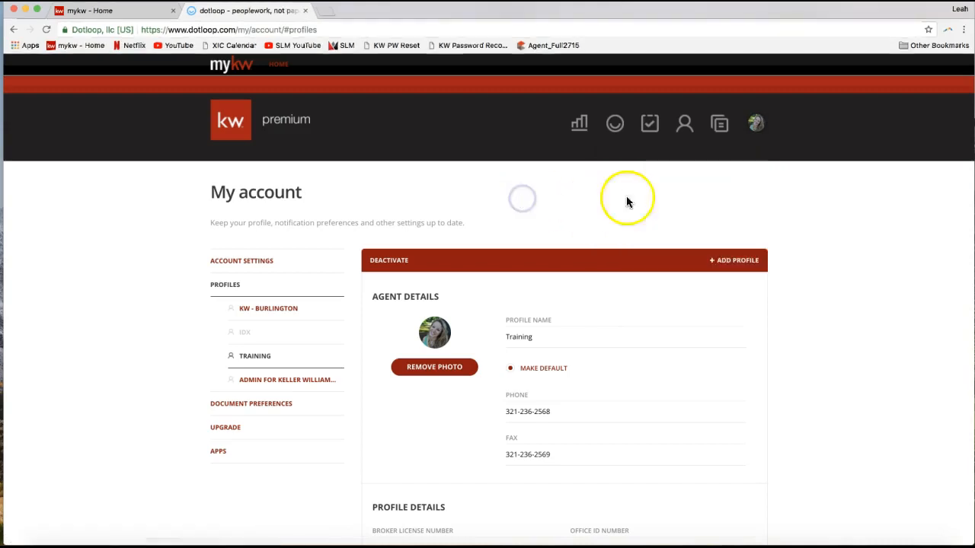
- Open the Templates page
left_click(681, 202)
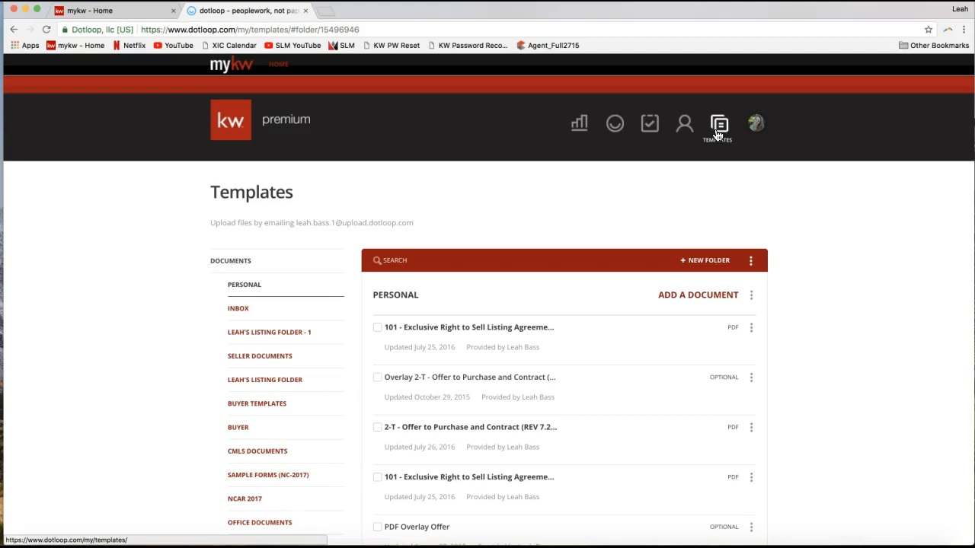
left_click(717, 134)
left_click(719, 133)
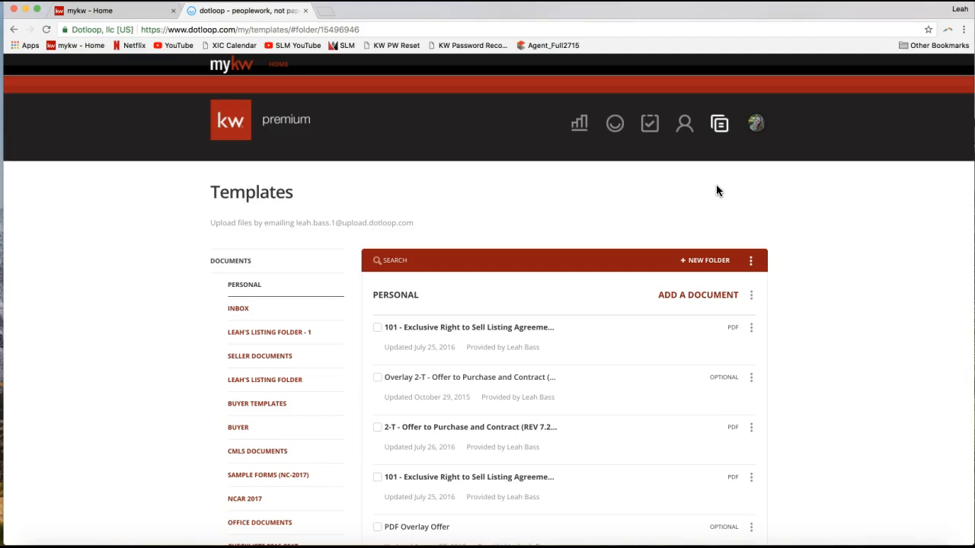
left_click(721, 128)
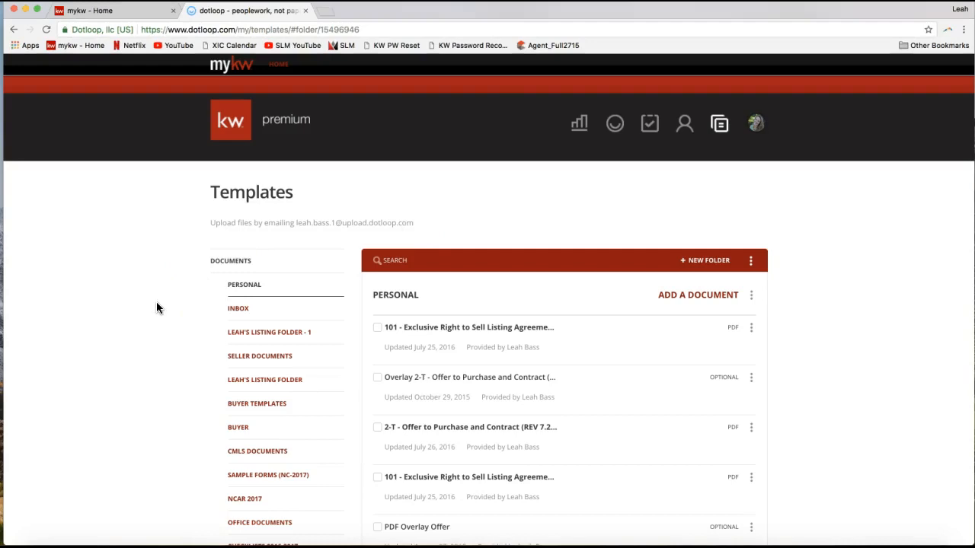
- Browse the list of document template folders and open the NCAR 2017 folder
scroll(156, 307, "down", 2)
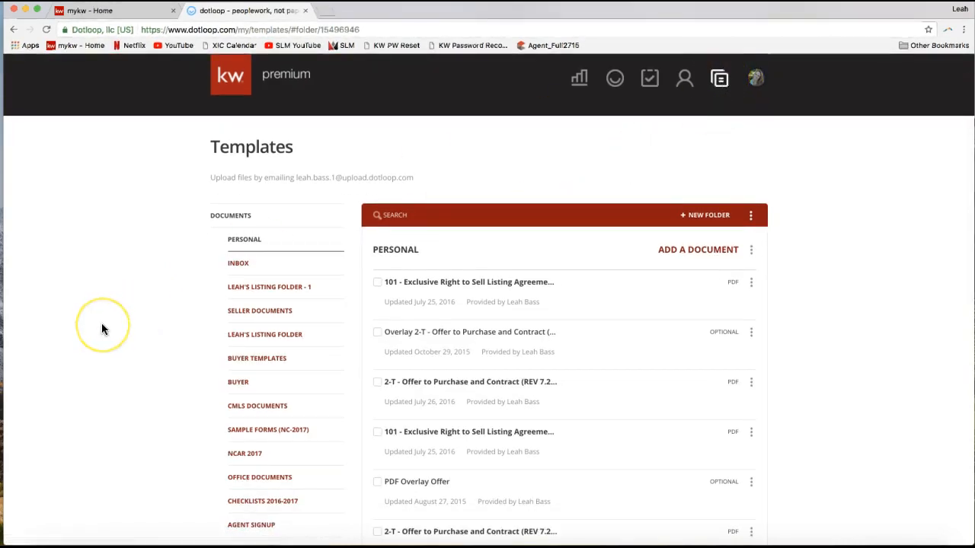
scroll(133, 285, "down", 2)
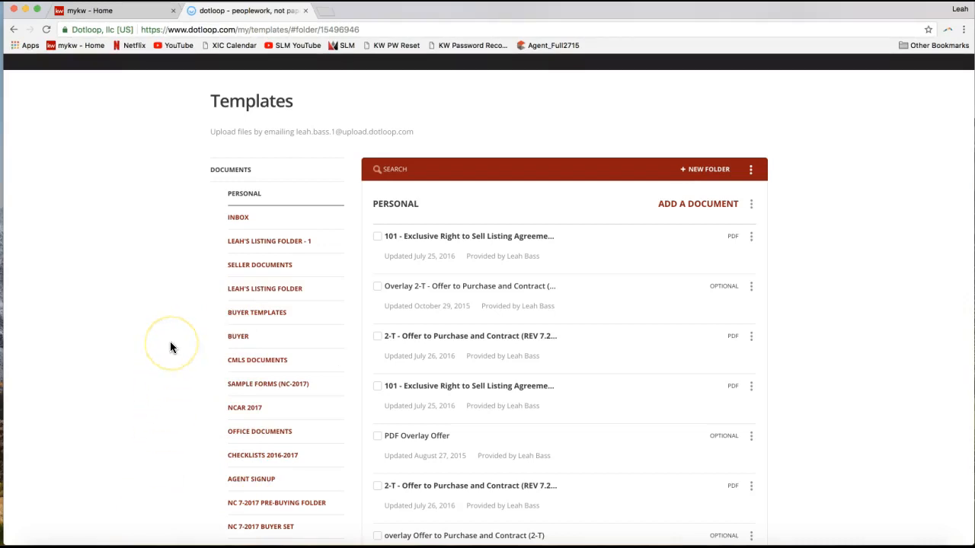
scroll(256, 264, "down", 2)
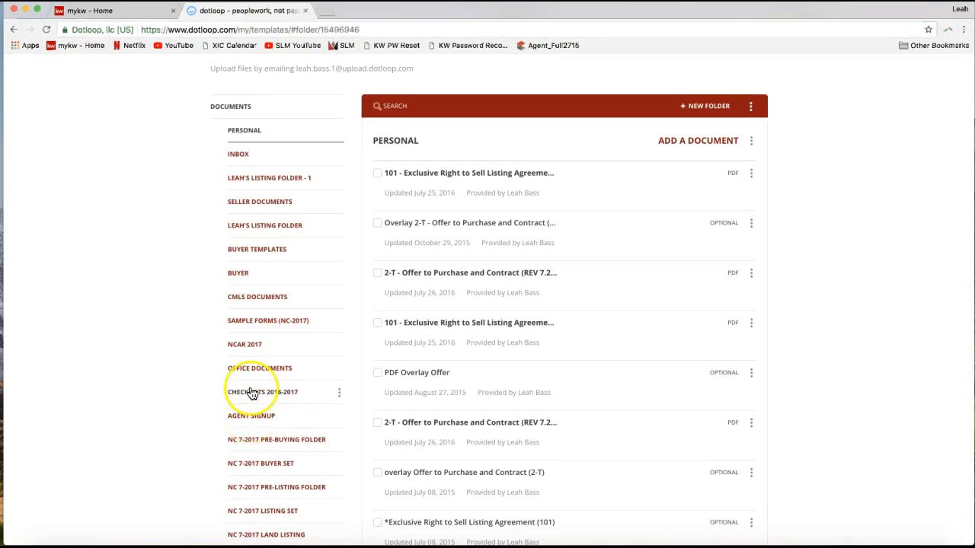
scroll(254, 393, "down", 2)
scroll(252, 393, "down", 2)
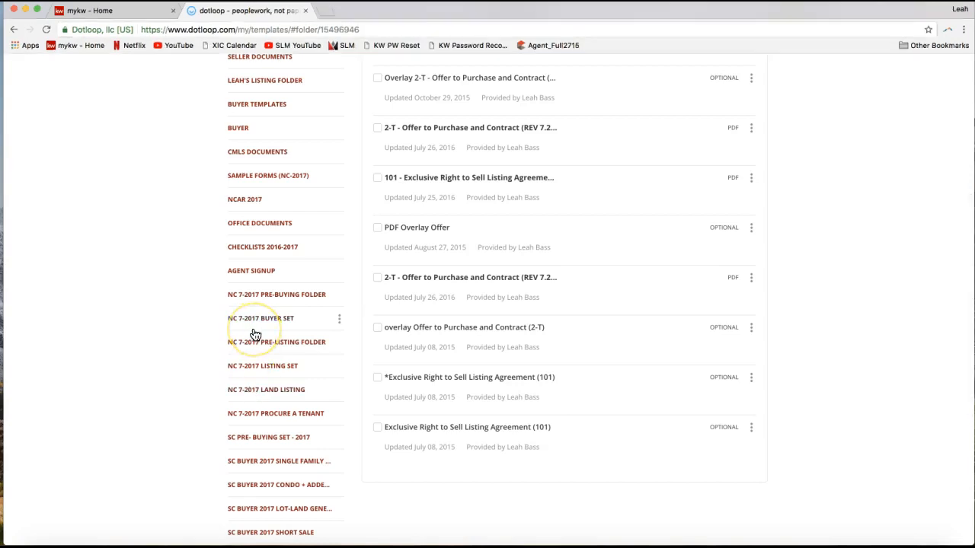
scroll(255, 333, "up", 1)
left_click(250, 240)
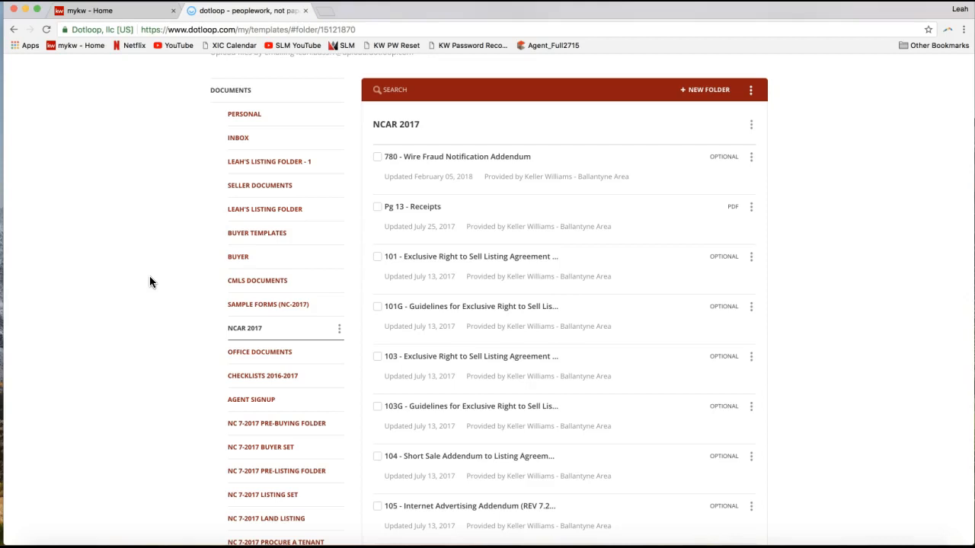
scroll(150, 277, "up", 2)
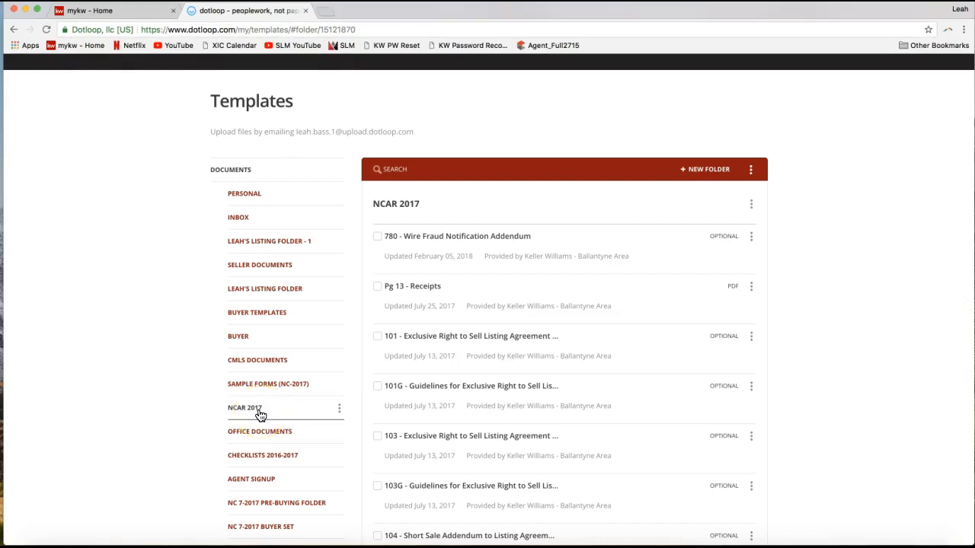
- Search the NCAR 2017 template folder for "listing"
left_click(396, 170)
left_click(416, 139)
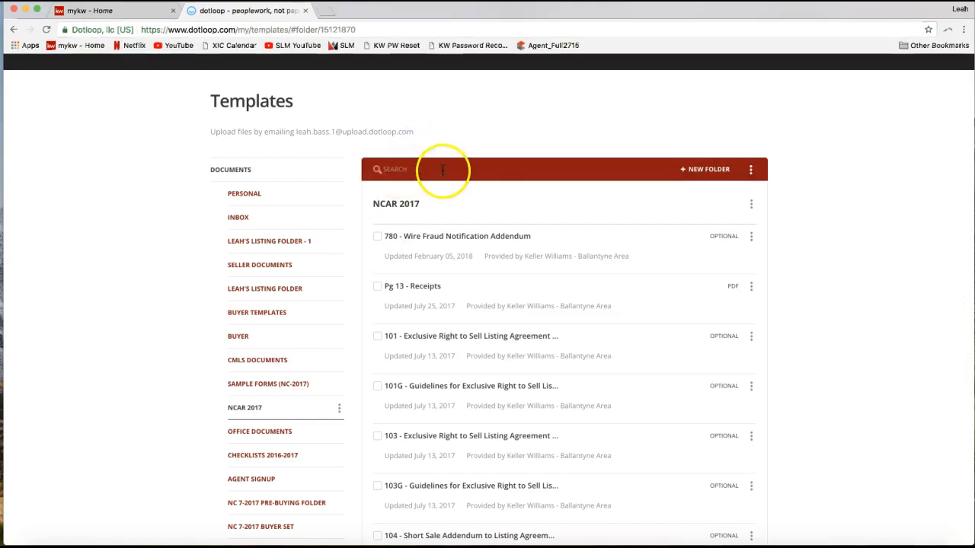
left_click(390, 167)
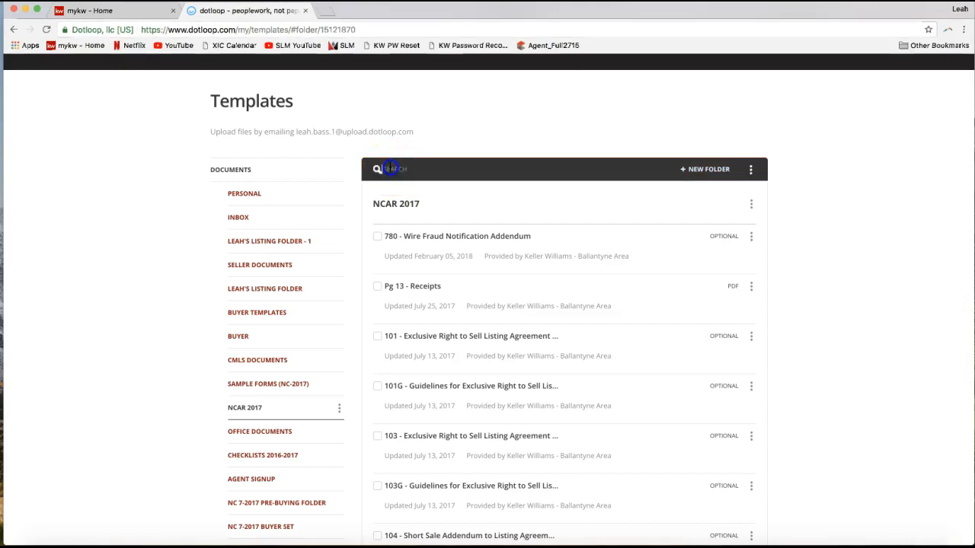
type("listing")
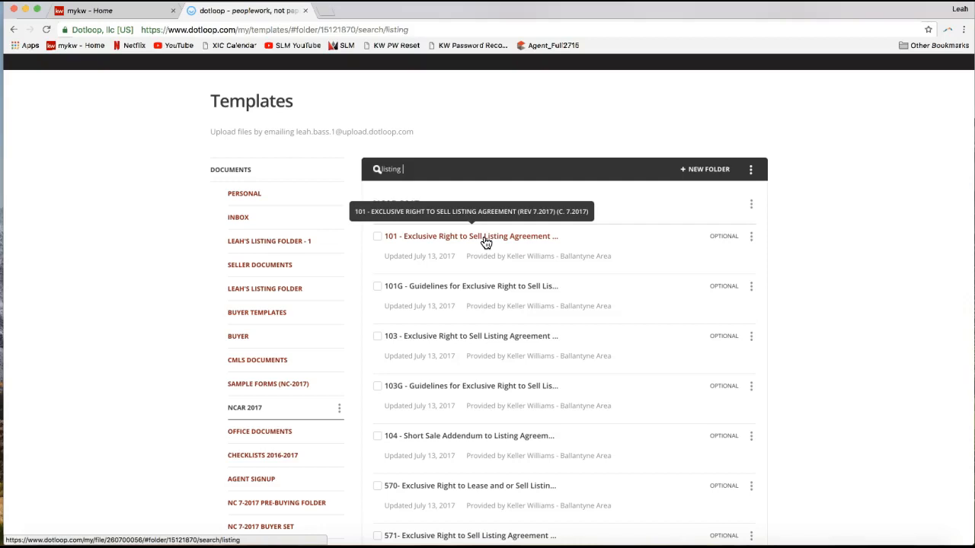
- Show the Make a Copy and Download options for the 101 - Exclusive Right to Sell Listing Agreement, and close them without choosing one
left_click(752, 239)
left_click(752, 240)
left_click(754, 240)
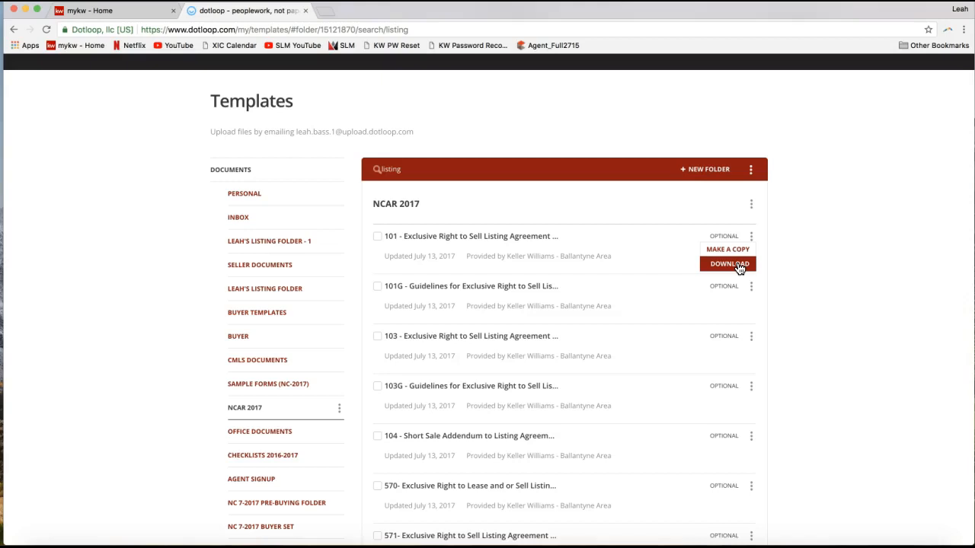
left_click(779, 252)
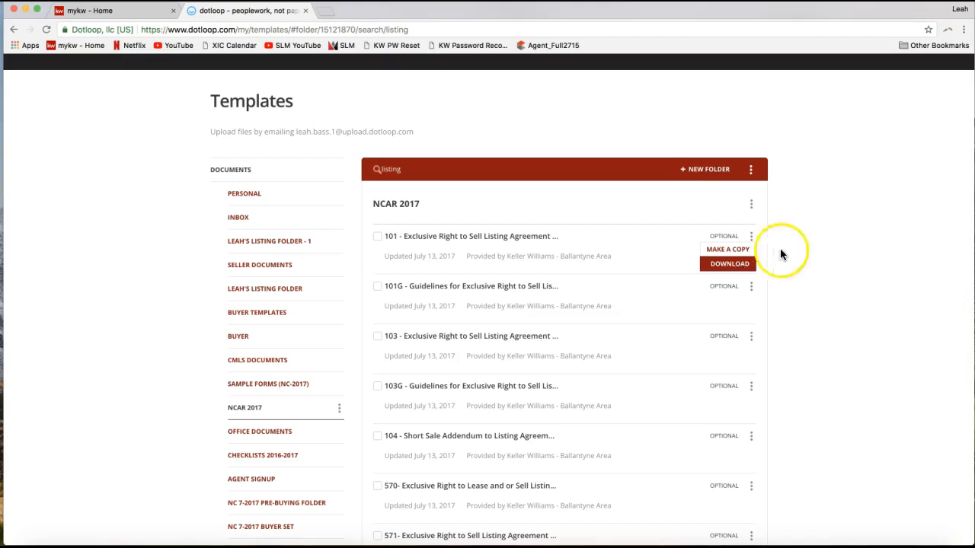
scroll(825, 239, "up", 2)
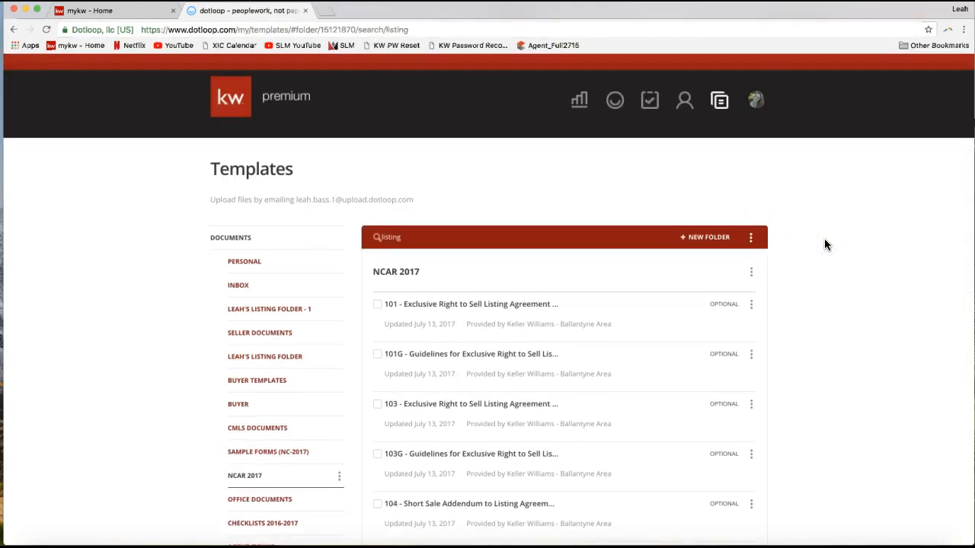
- Recap the form lookup by pointing out the NCAR 2017 folder, highlighting the search term, and reopening the 101 listing agreement's options
scroll(828, 244, "down", 1)
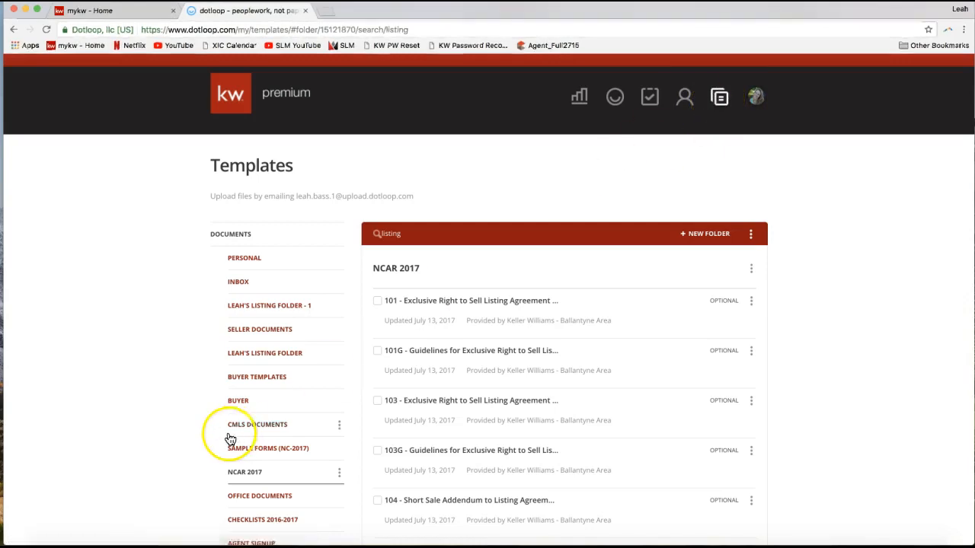
scroll(233, 438, "down", 1)
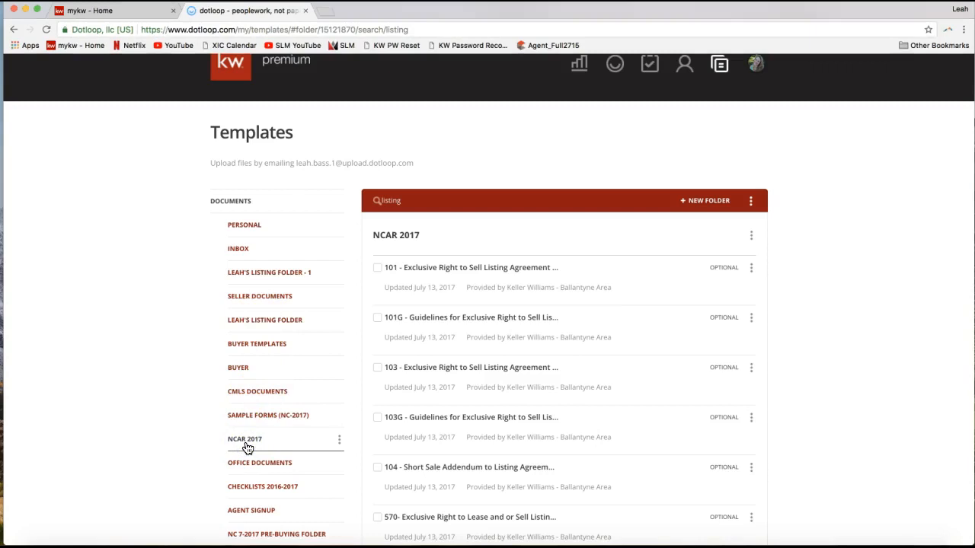
left_click(326, 327)
left_click(409, 201)
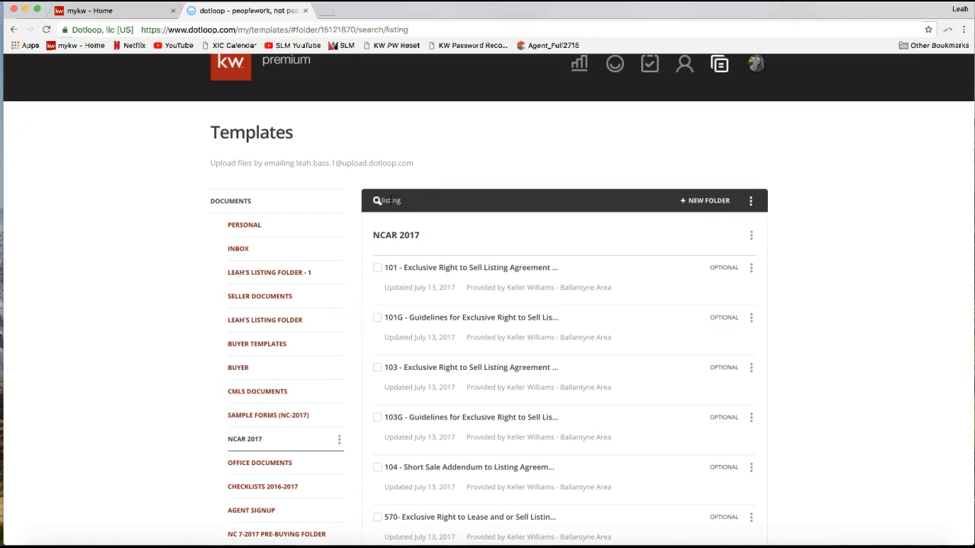
double_click(388, 201)
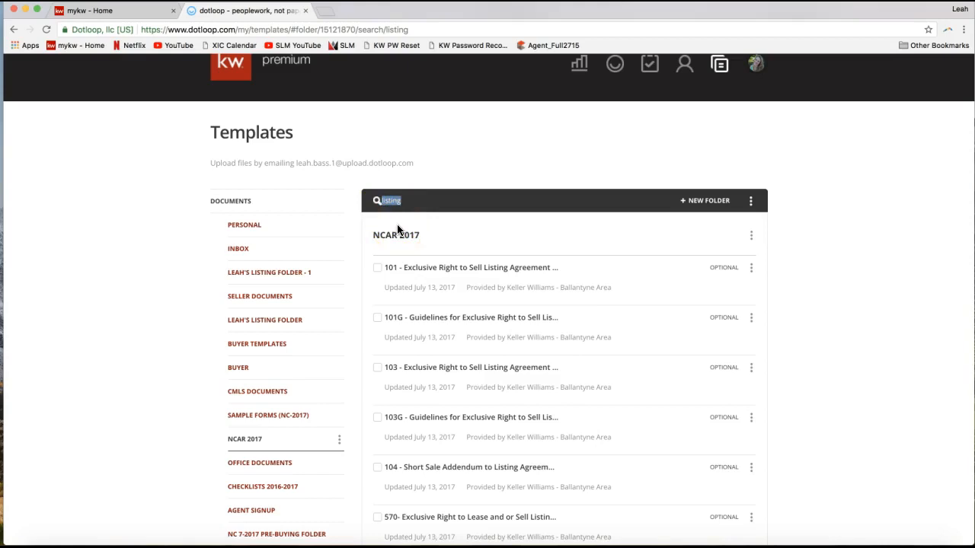
left_click(752, 274)
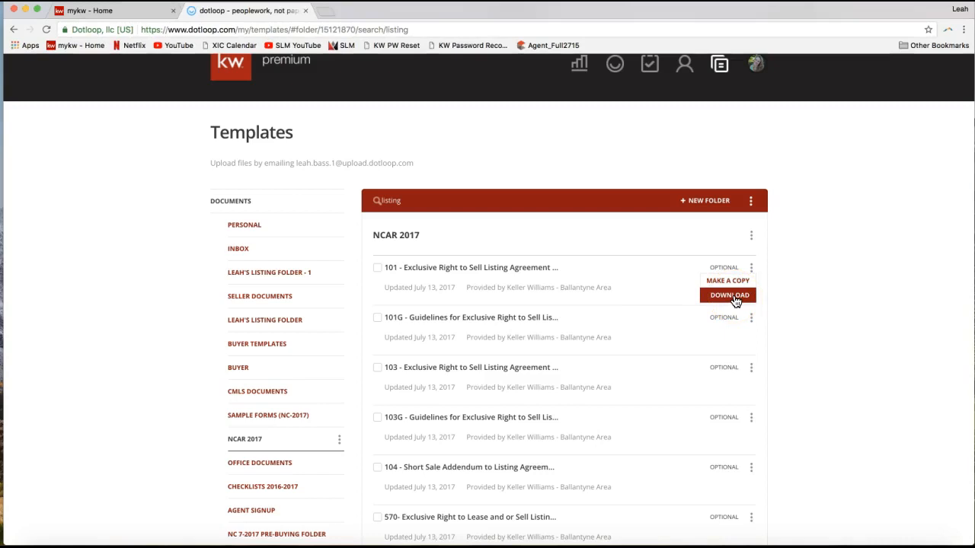
- Open the Loops page
scroll(788, 257, "up", 2)
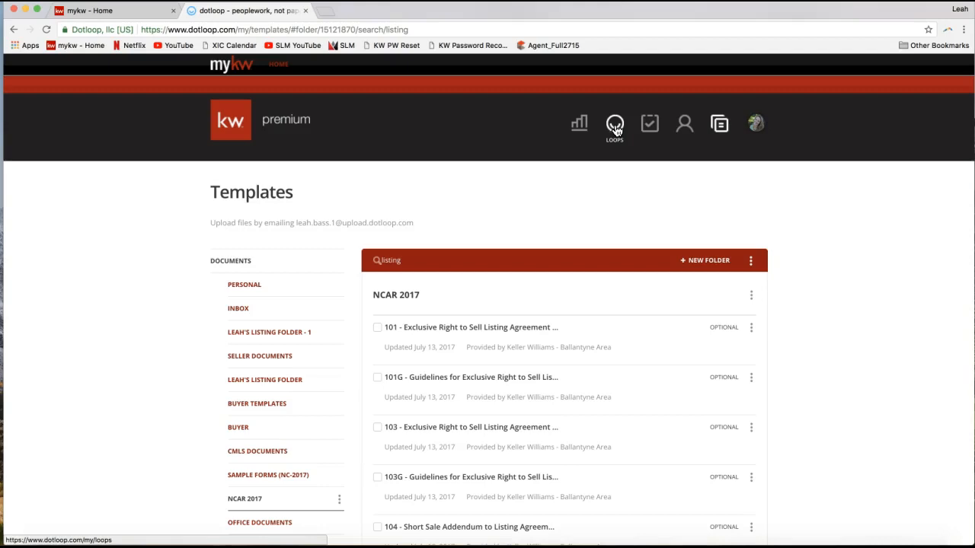
left_click(615, 130)
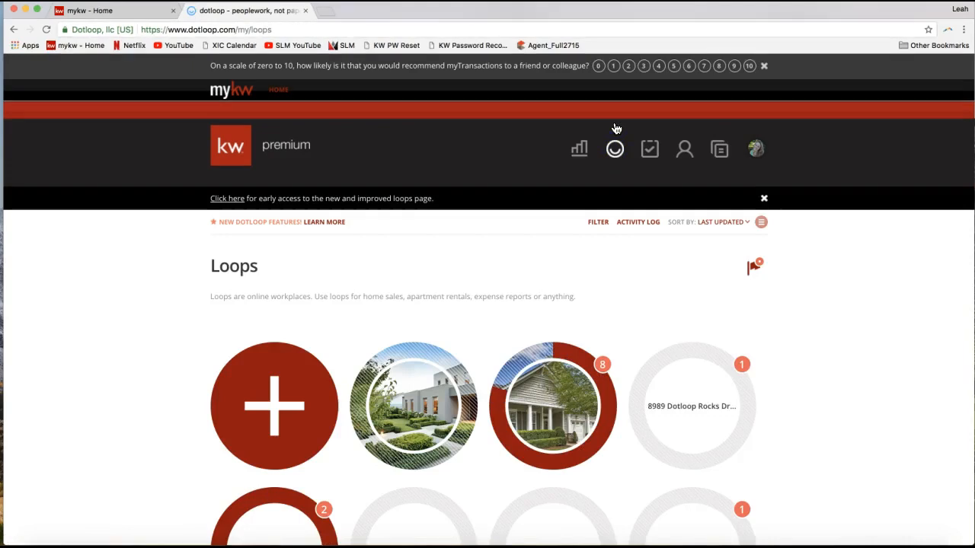
left_click(615, 137)
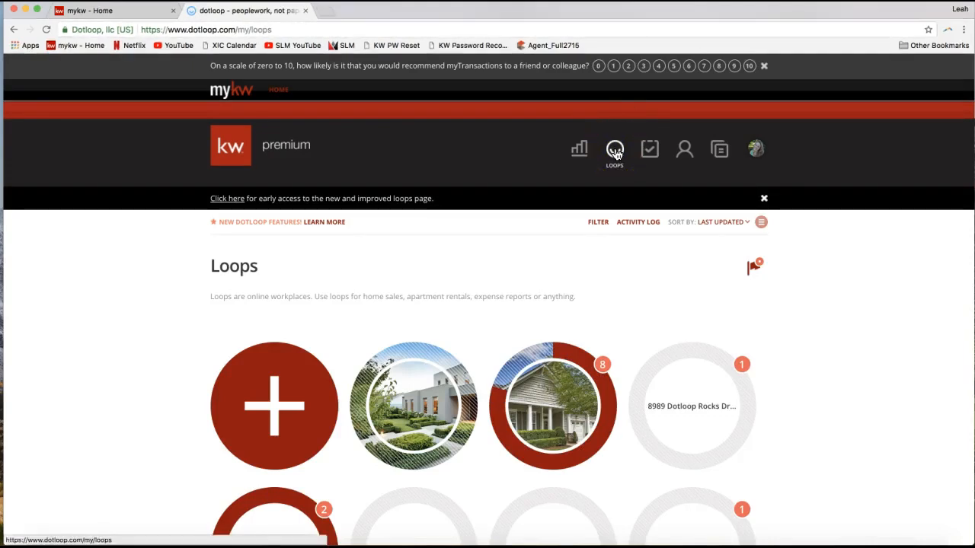
left_click(615, 154)
left_click(599, 266)
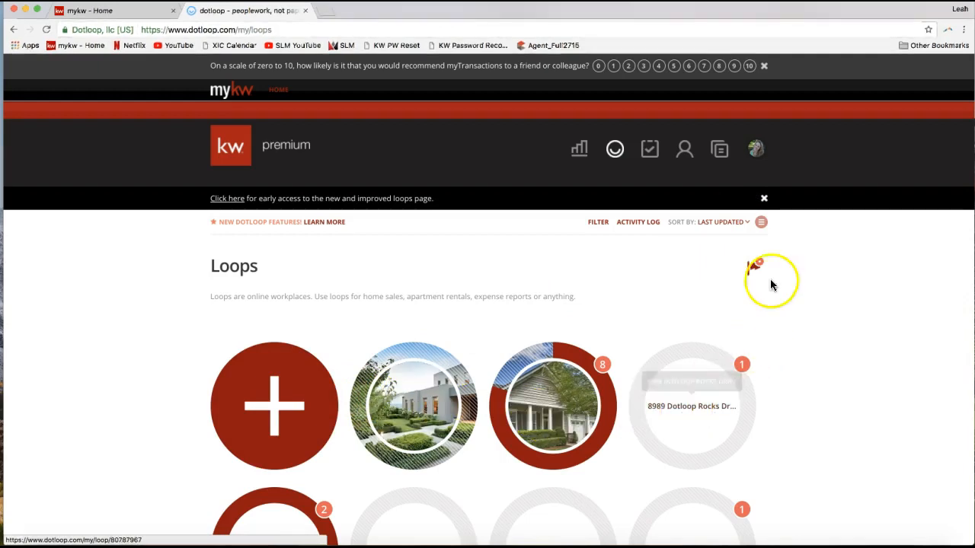
- Switch the loops to list view to show the layout, and return them to grid view
left_click(761, 223)
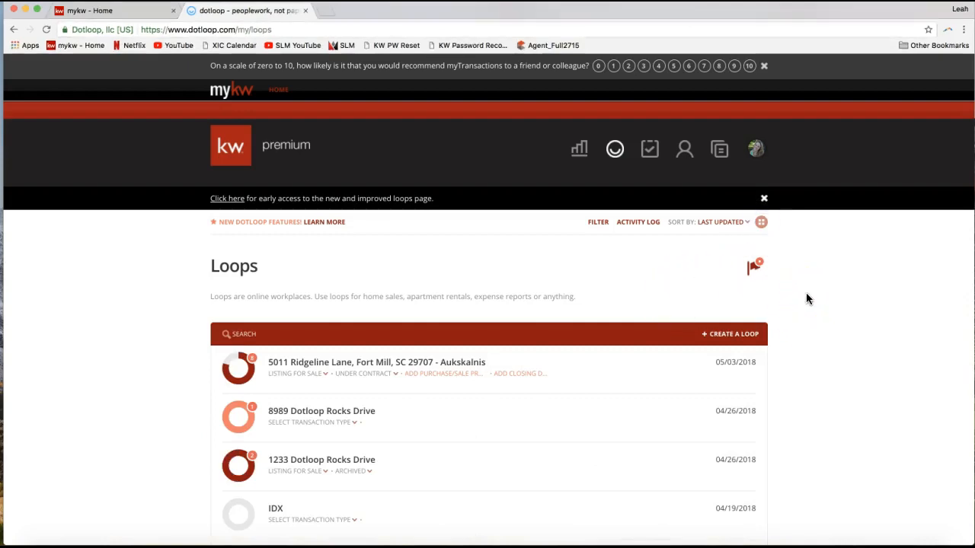
left_click(761, 224)
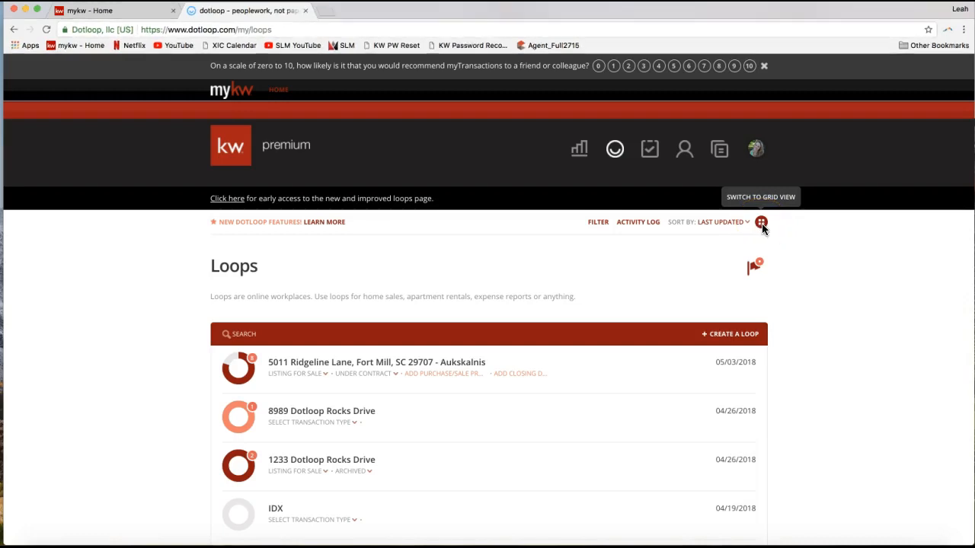
left_click(761, 225)
left_click(718, 341)
left_click(761, 225)
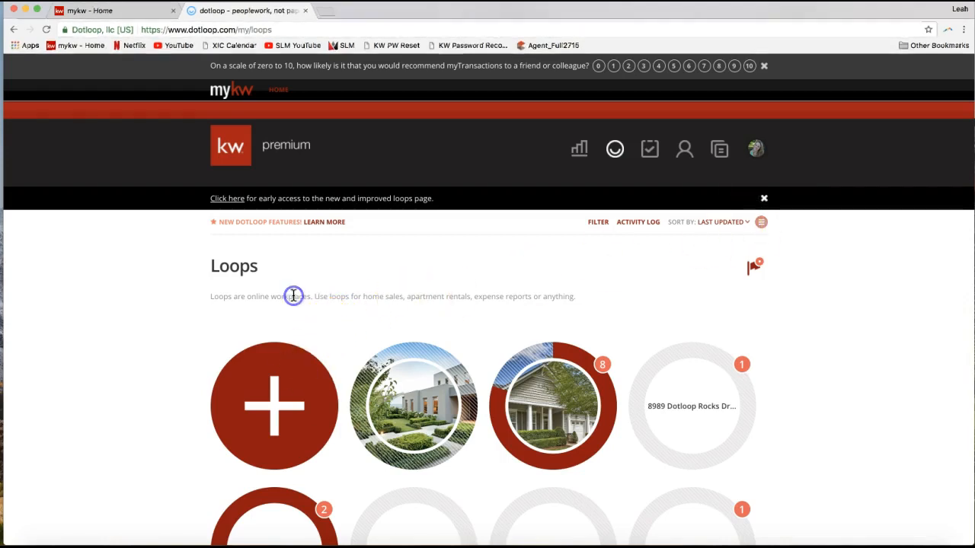
- Start creating a new loop from the Loops page
scroll(286, 329, "down", 2)
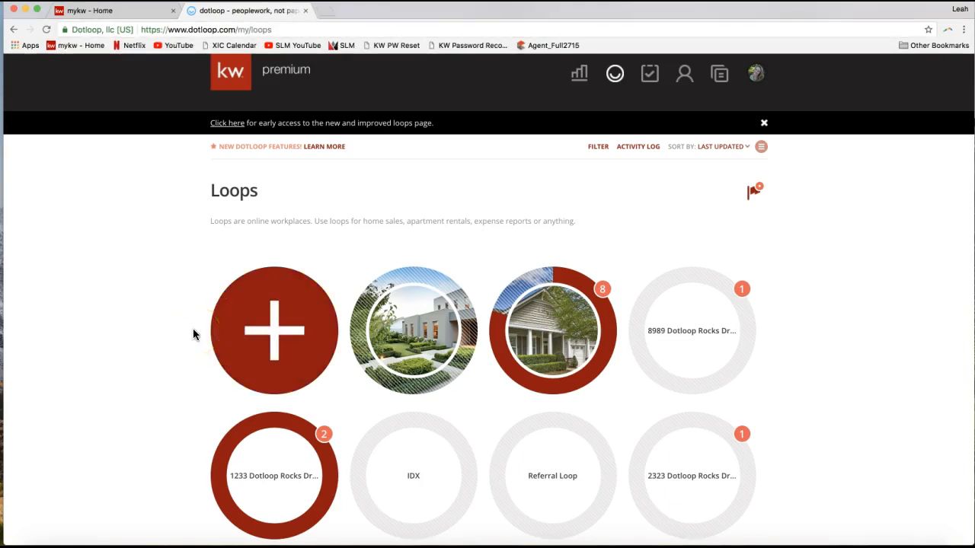
left_click(251, 321)
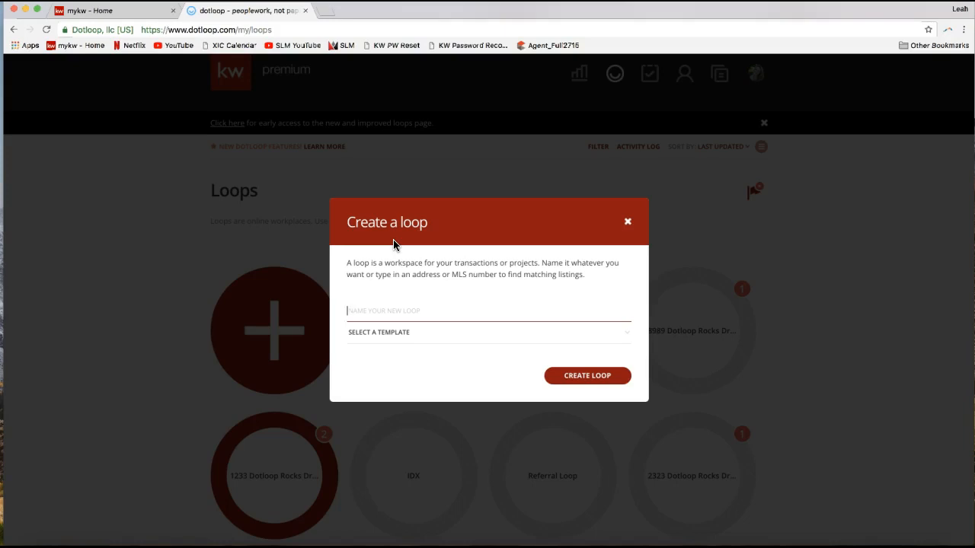
- Name the new loop with the property's street address and create it without a template
type("9090")
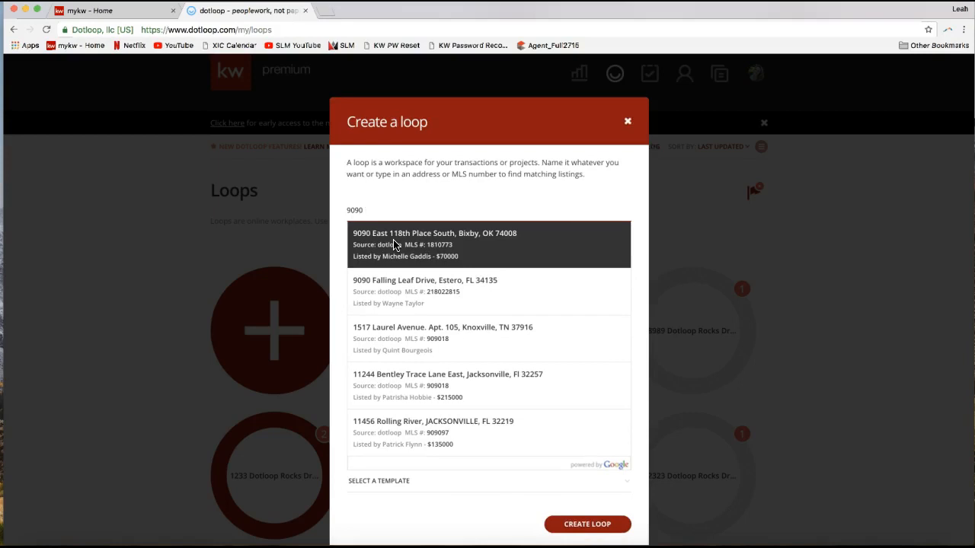
type("Dotloop Rocks Drive")
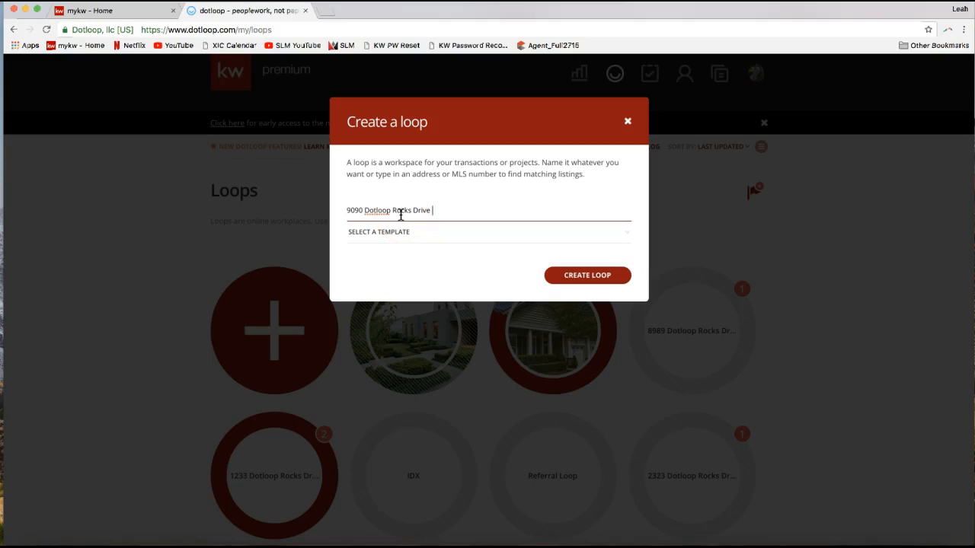
left_click(582, 283)
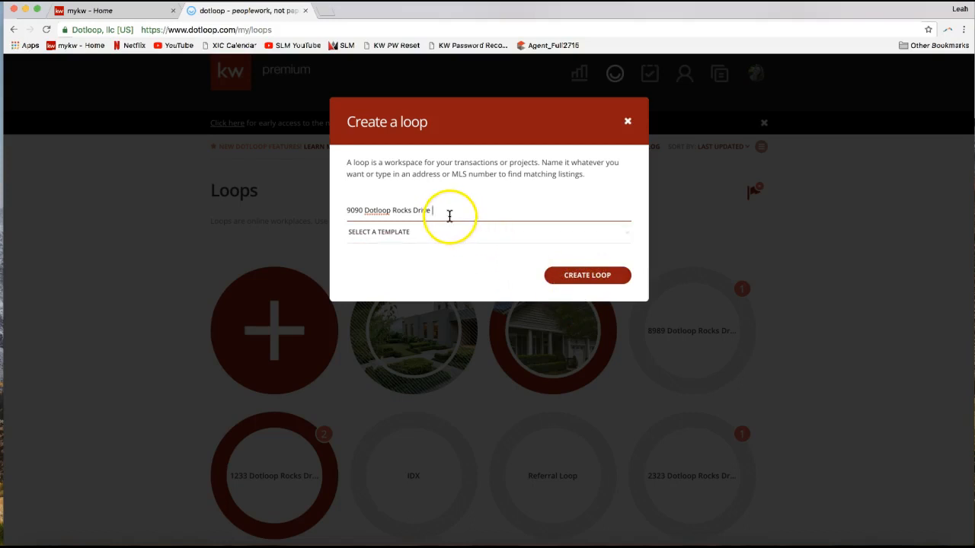
left_click(563, 286)
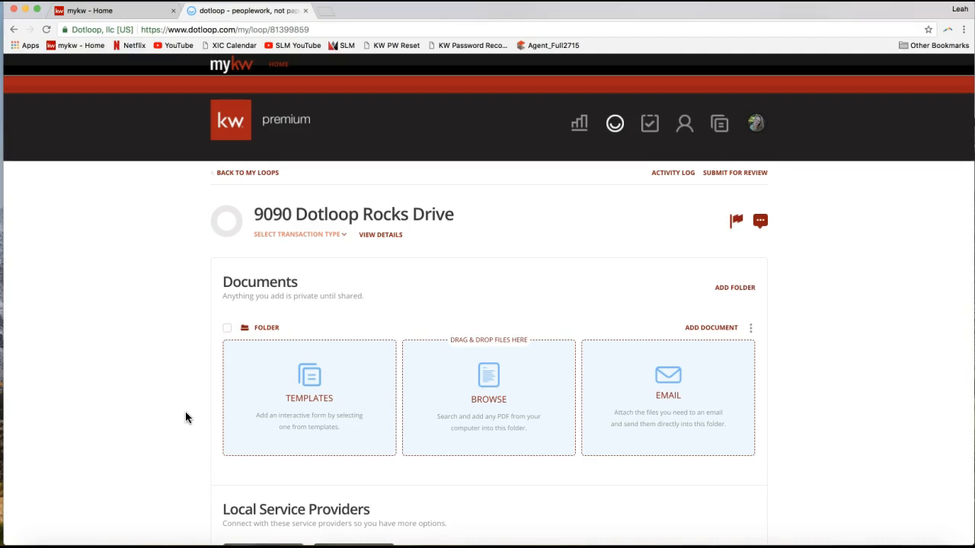
- Review the new loop's Documents, Local Service Providers, People and Add tasks sections
left_click(264, 289)
left_click_drag(223, 282, 297, 283)
left_click(187, 307)
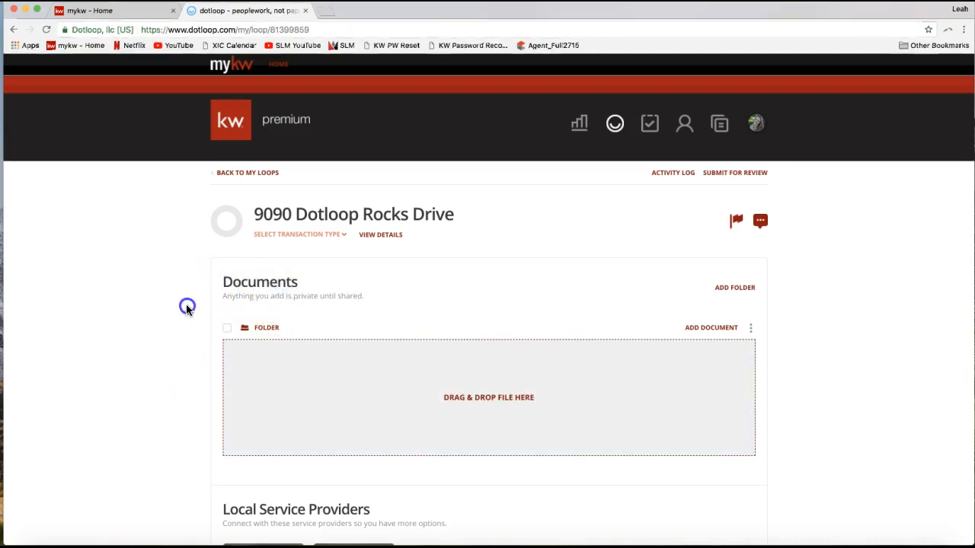
double_click(240, 283)
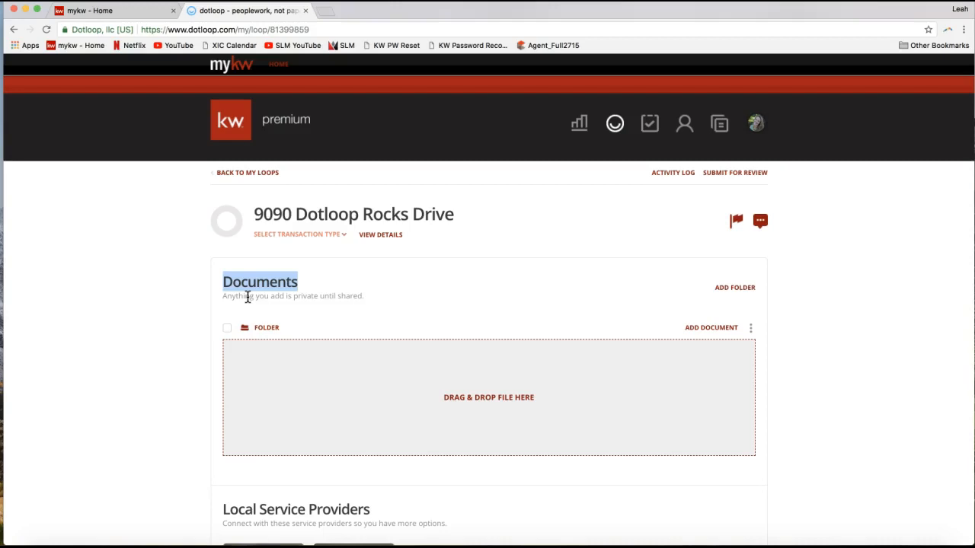
left_click(255, 283)
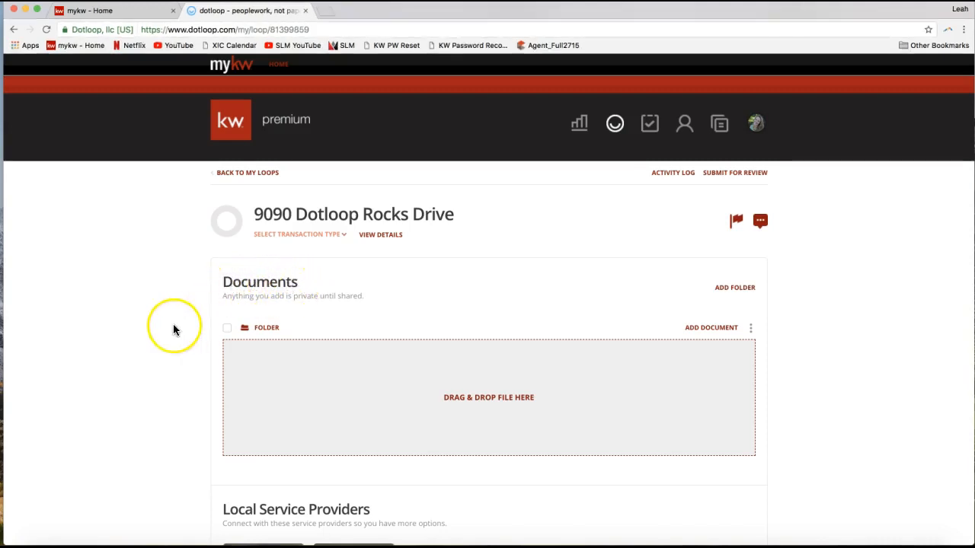
scroll(174, 329, "down", 5)
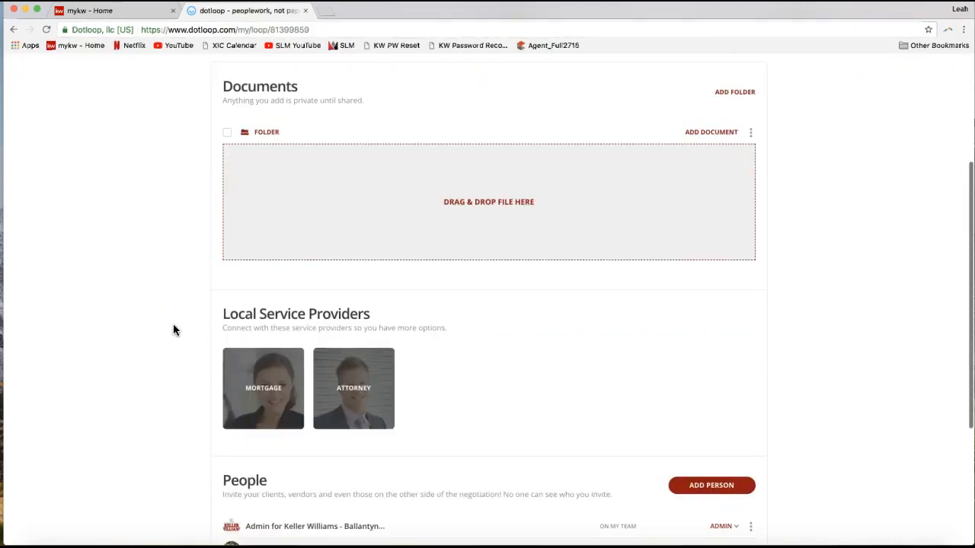
scroll(174, 329, "down", 2)
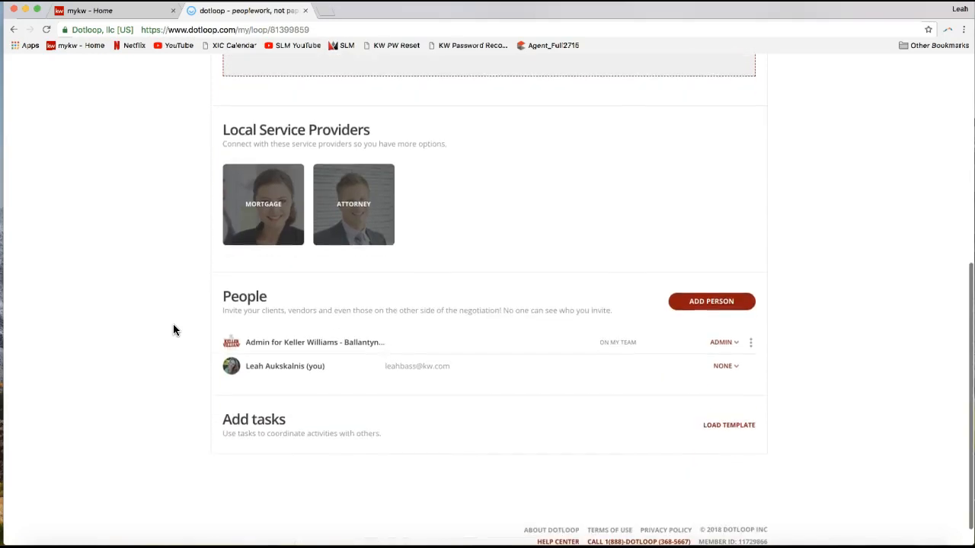
double_click(239, 297)
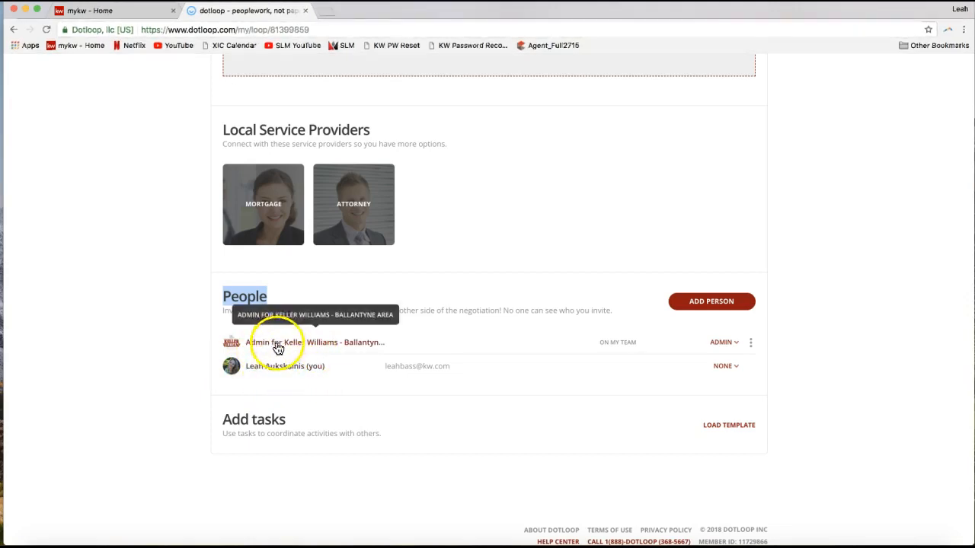
left_click(156, 412)
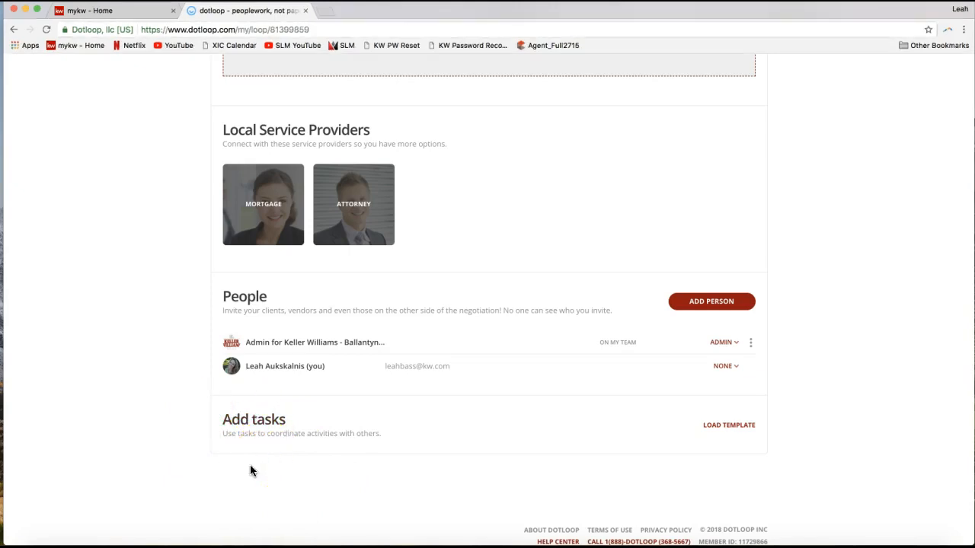
scroll(199, 456, "up", 10)
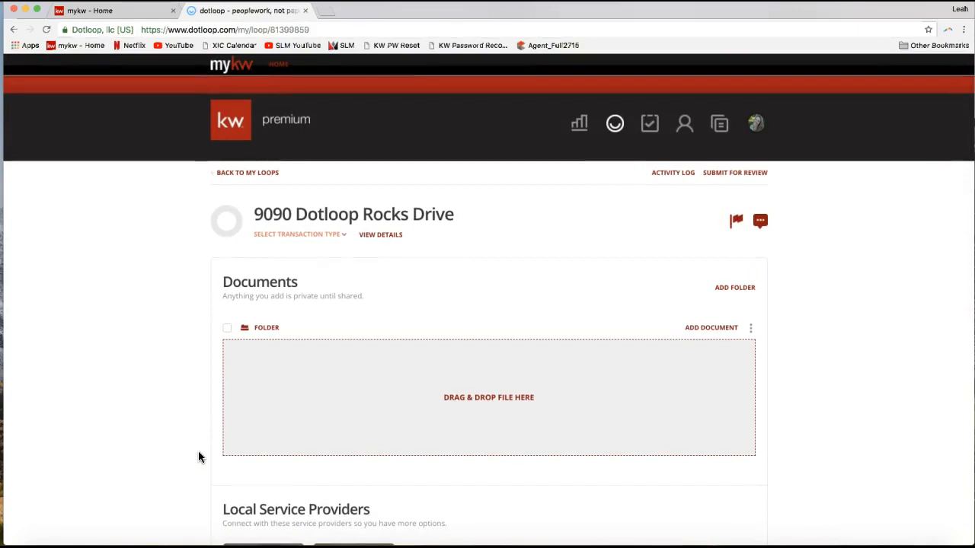
left_click(181, 427)
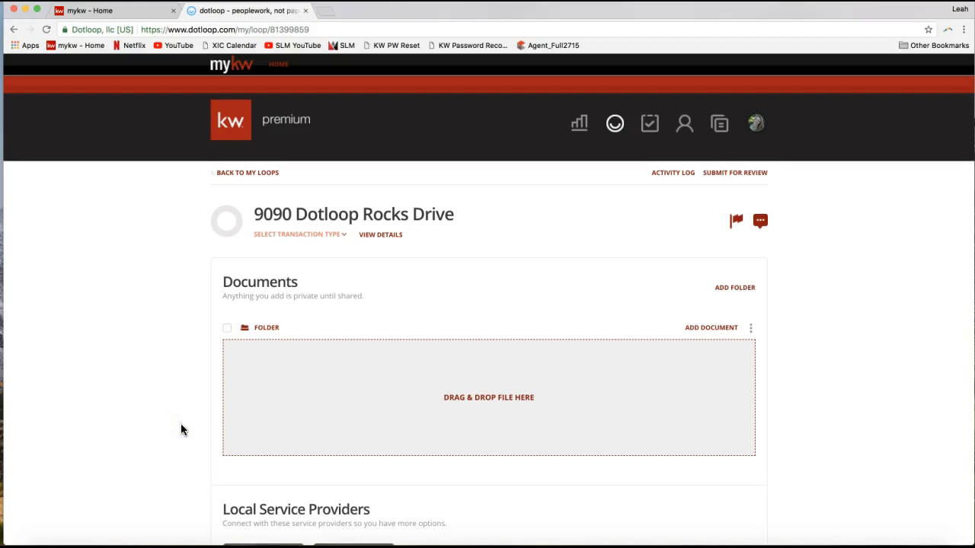
- Open the loop's details and look over its transaction, People and Property Address sections
left_click(370, 242)
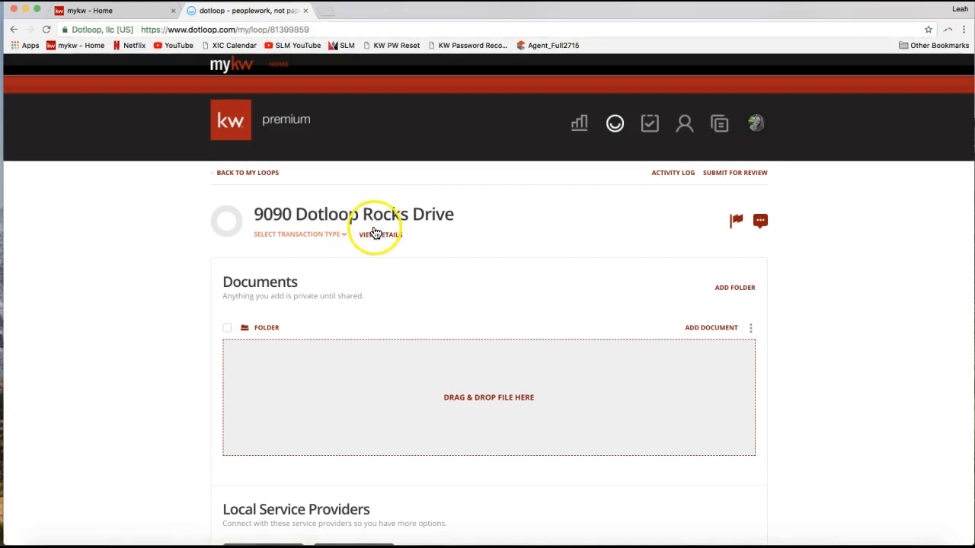
left_click(375, 236)
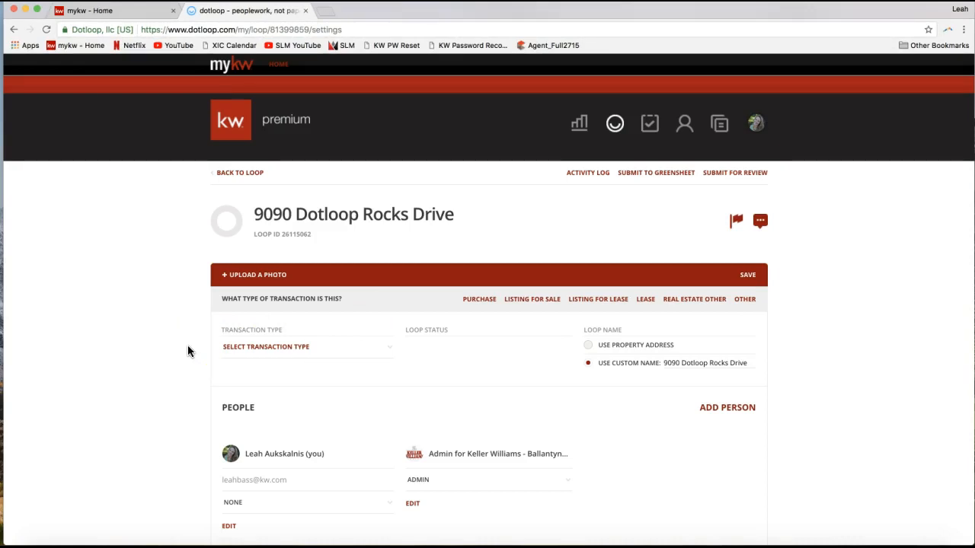
left_click(142, 335)
scroll(142, 335, "down", 2)
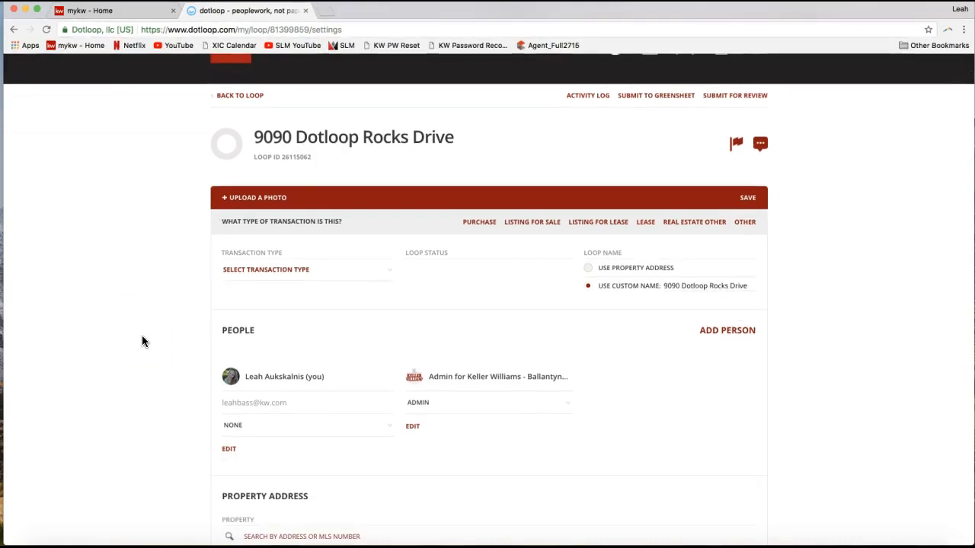
scroll(142, 335, "down", 4)
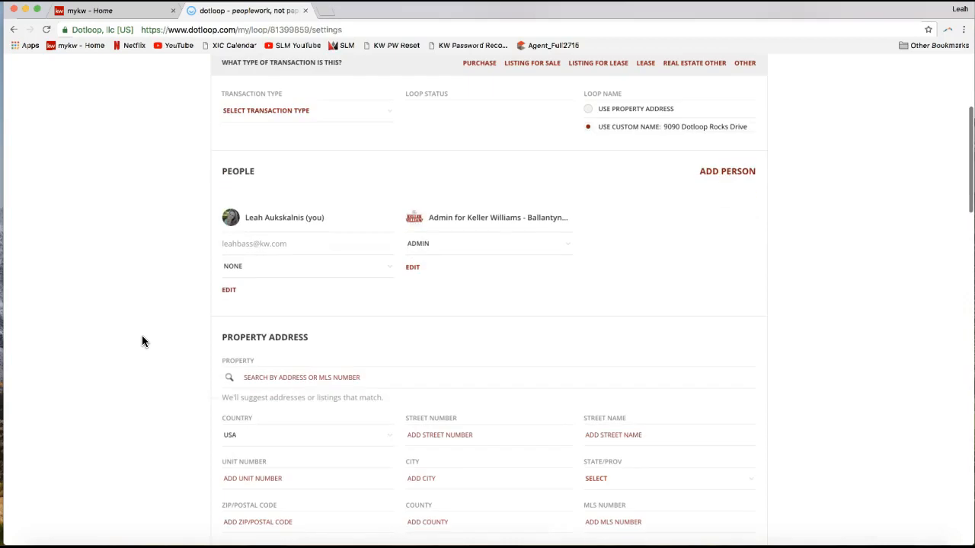
left_click(181, 348)
left_click(216, 394)
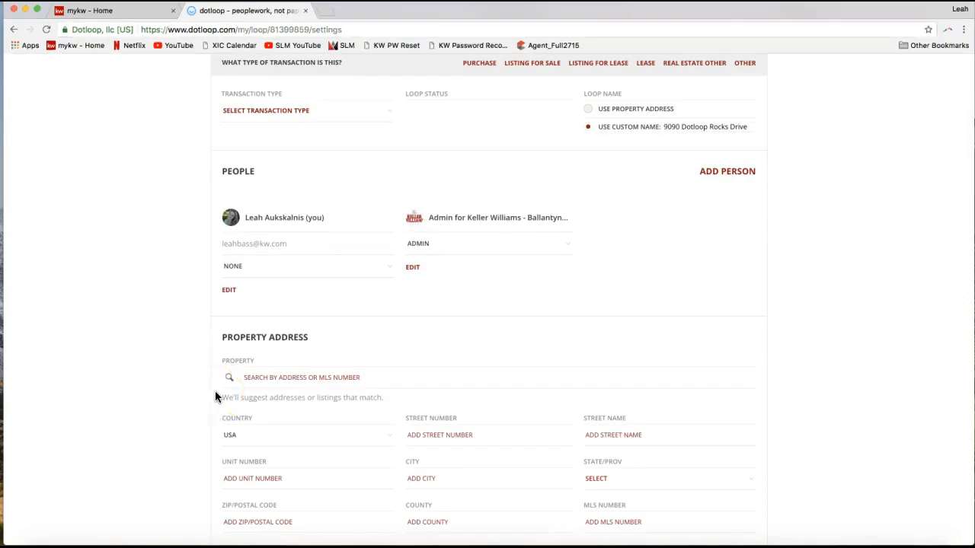
- Set the loop's transaction type to Listing for Sale
scroll(216, 396, "up", 3)
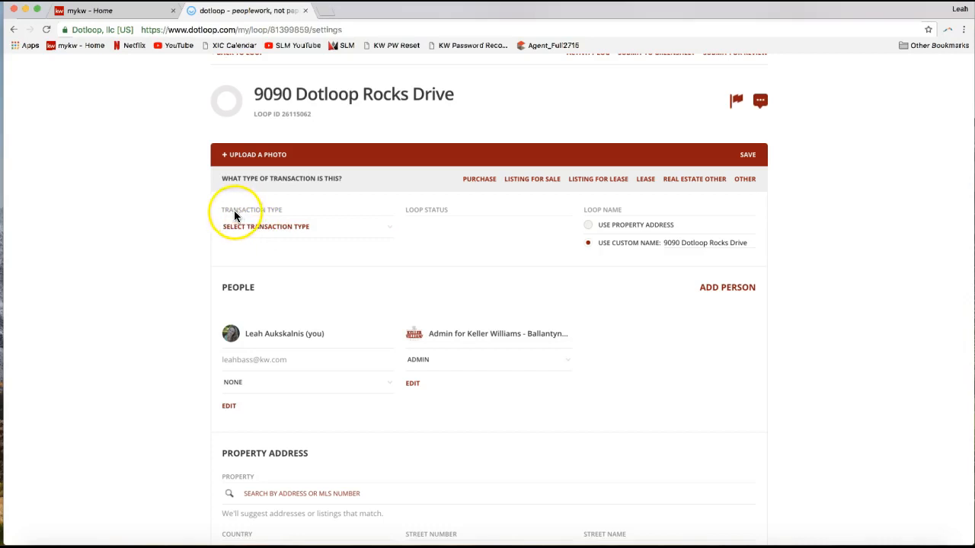
left_click(263, 225)
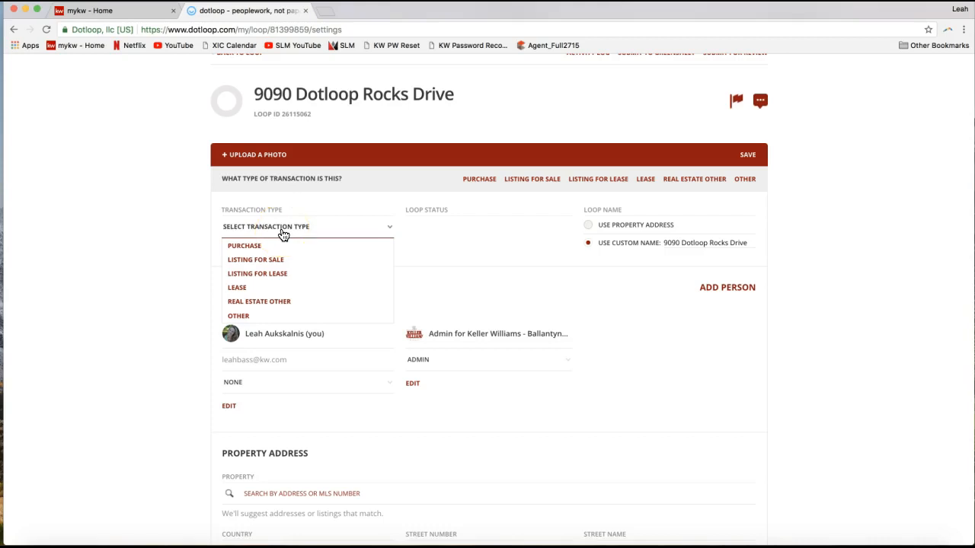
left_click(279, 259)
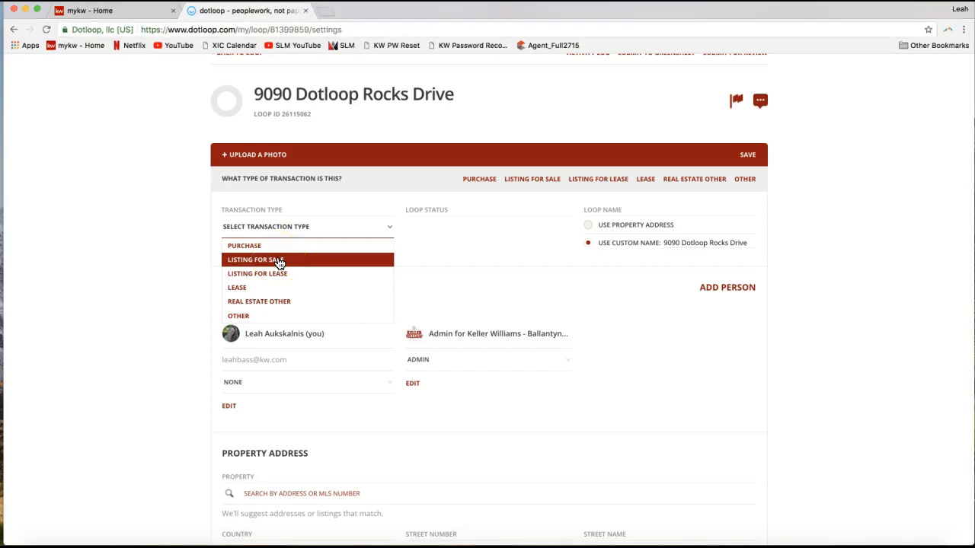
left_click(278, 260)
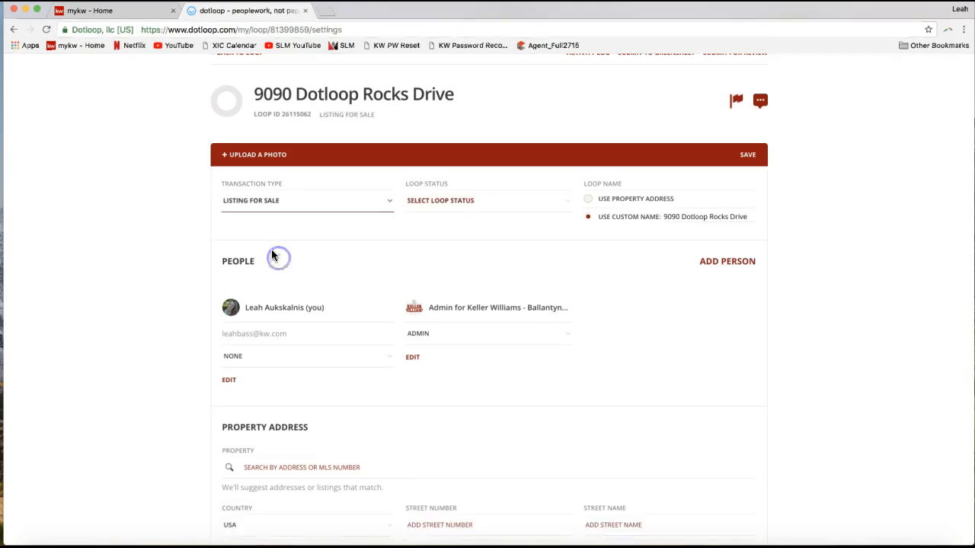
left_click(255, 209)
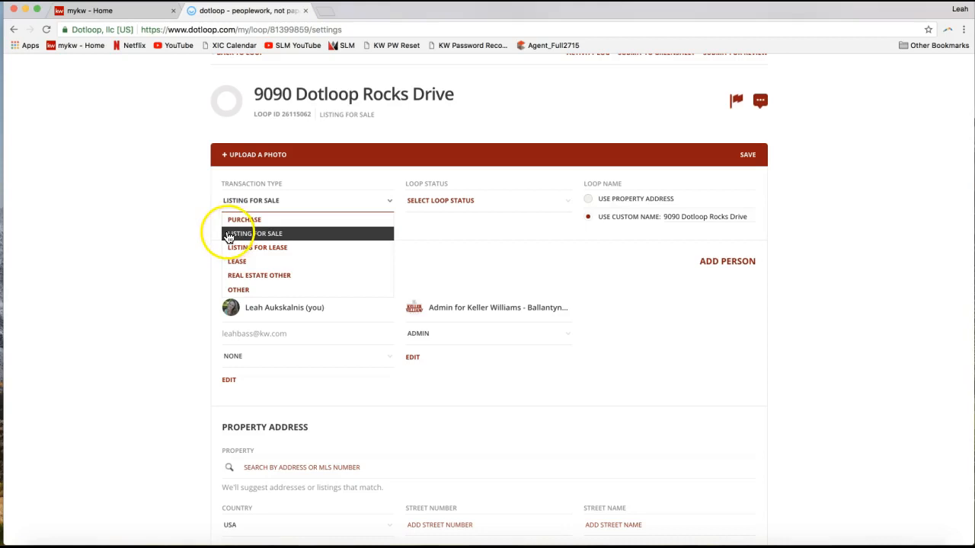
left_click(201, 236)
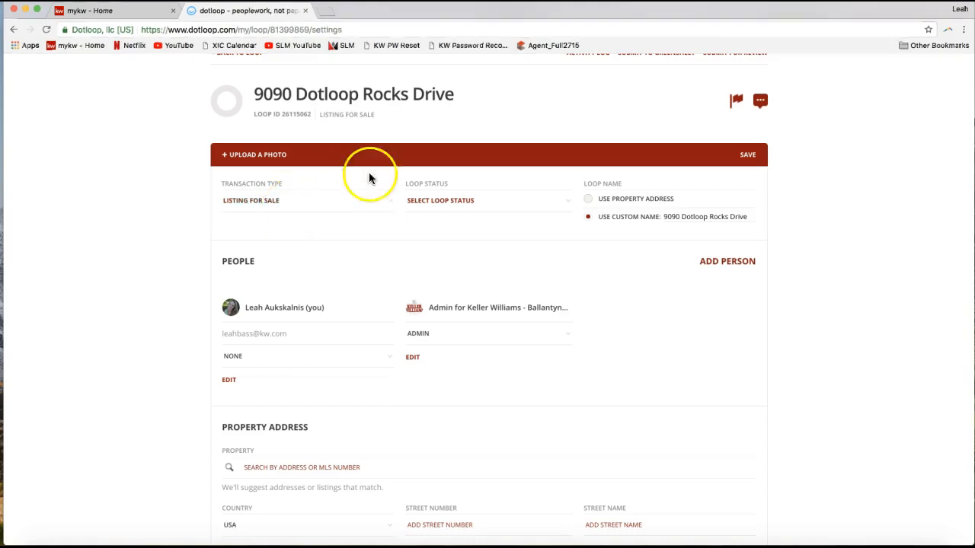
- Set the loop status to Active Listing
left_click(439, 211)
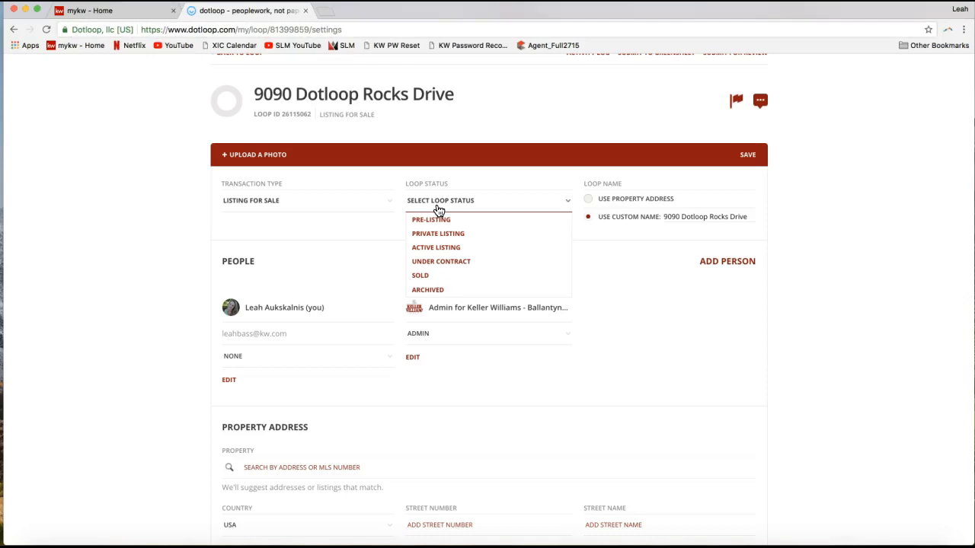
left_click(446, 211)
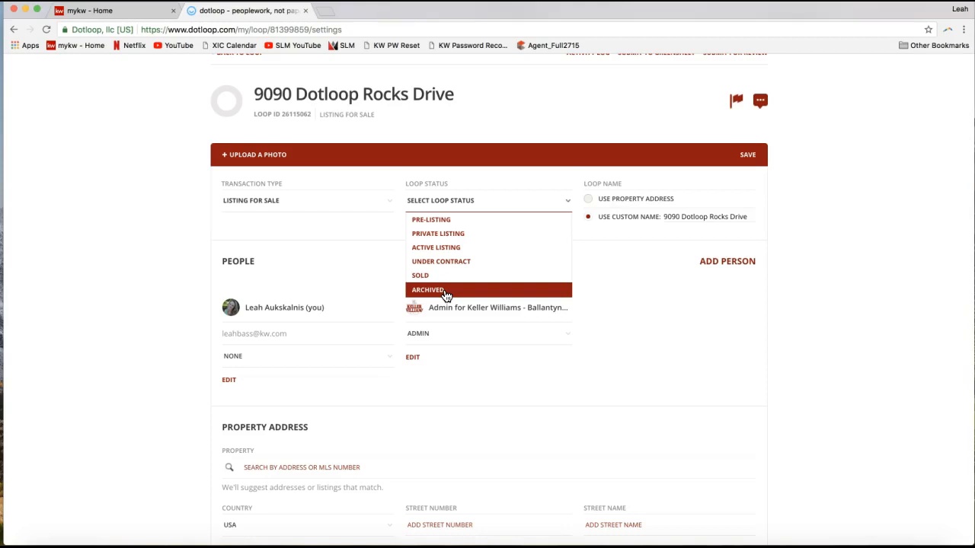
left_click(428, 254)
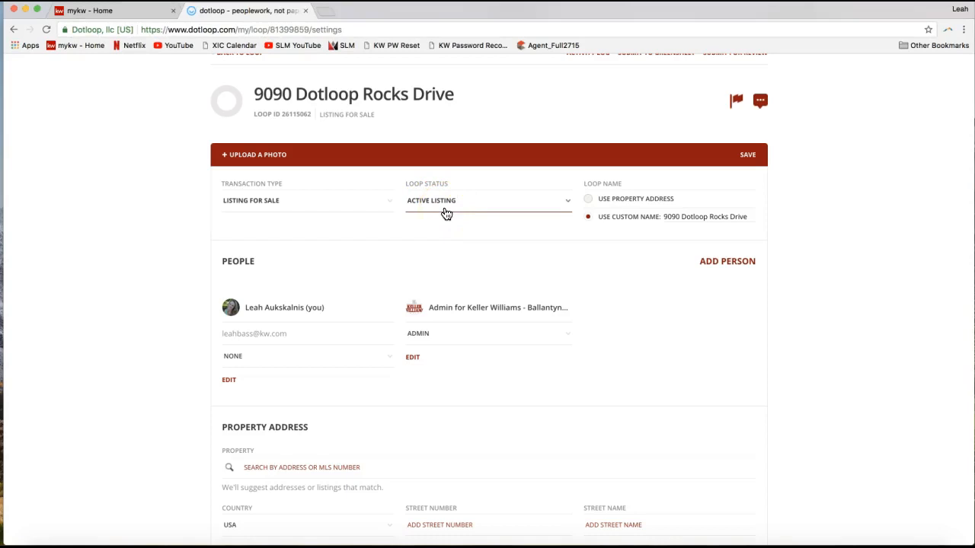
- Append a hyphen and the client's full name to the end of the custom loop name
left_click(665, 217)
left_click(750, 217)
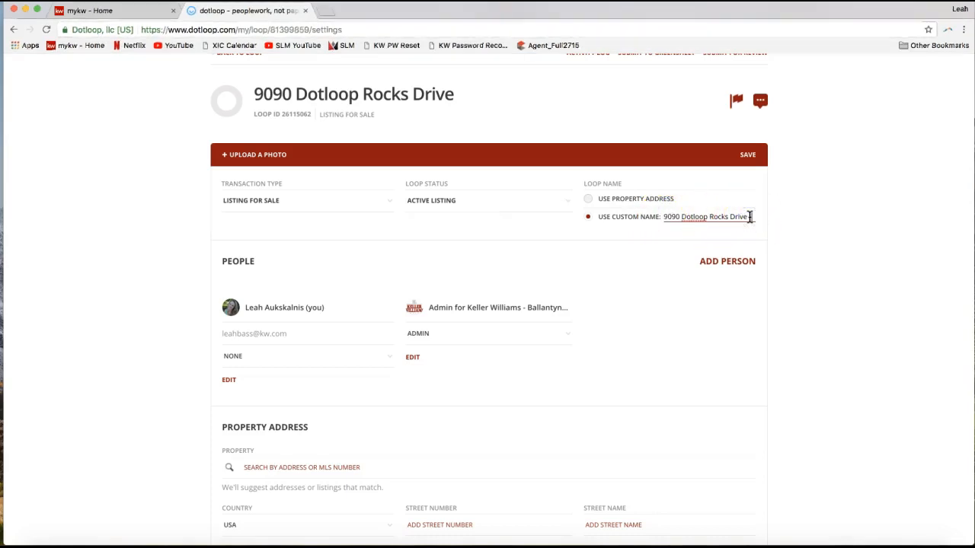
type("- Tony Starks")
left_click(858, 204)
- Start adding a person to the loop and fill in the client's full name and suggested e-mail address
scroll(757, 240, "down", 1)
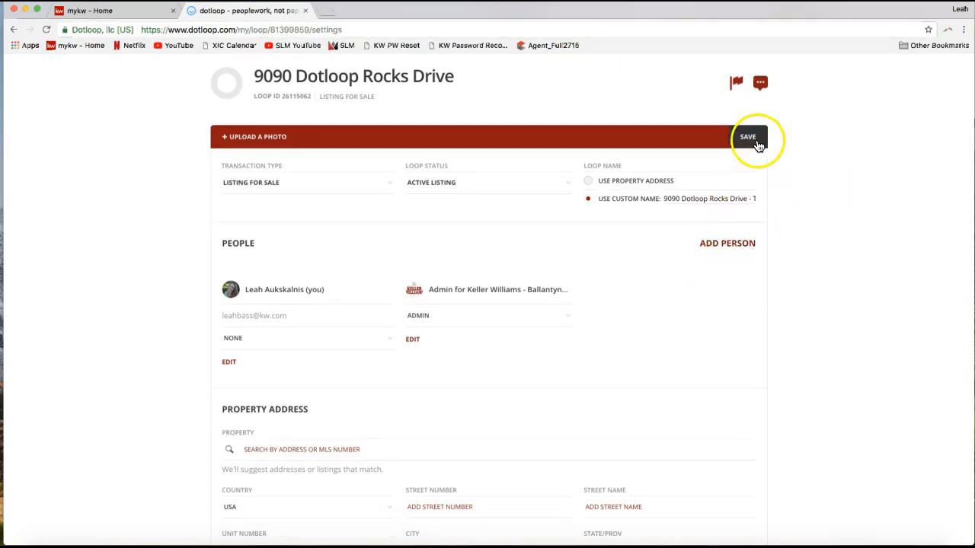
scroll(767, 251, "down", 2)
triple_click(240, 204)
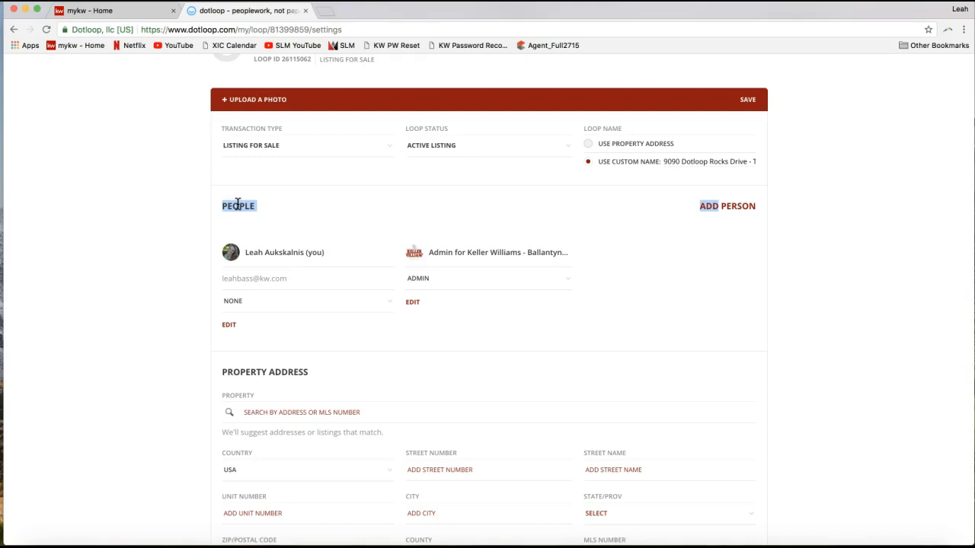
left_click(503, 220)
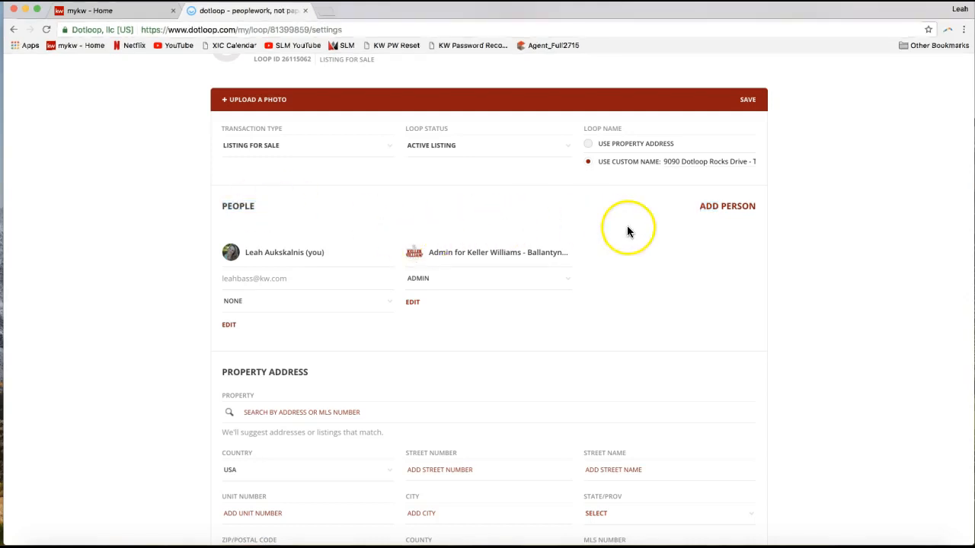
left_click(736, 210)
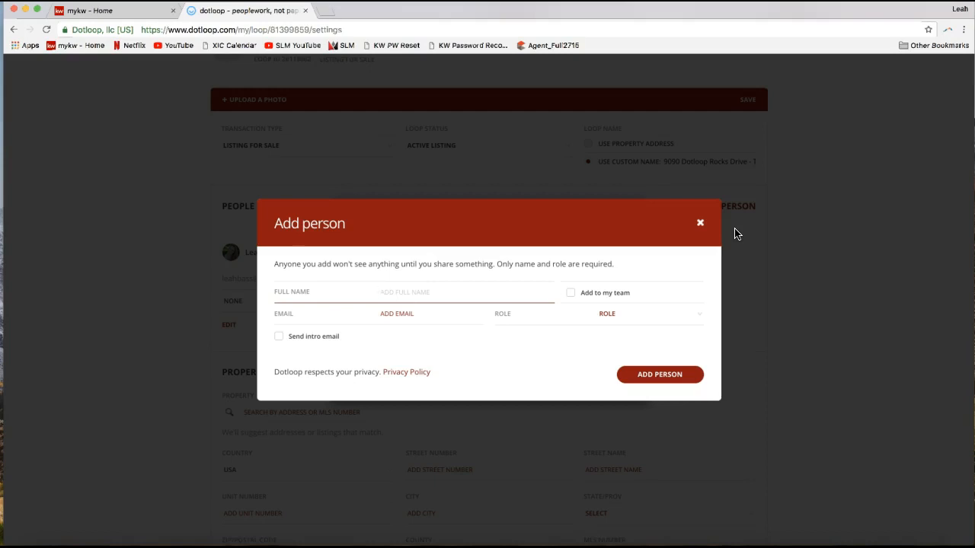
left_click(399, 313)
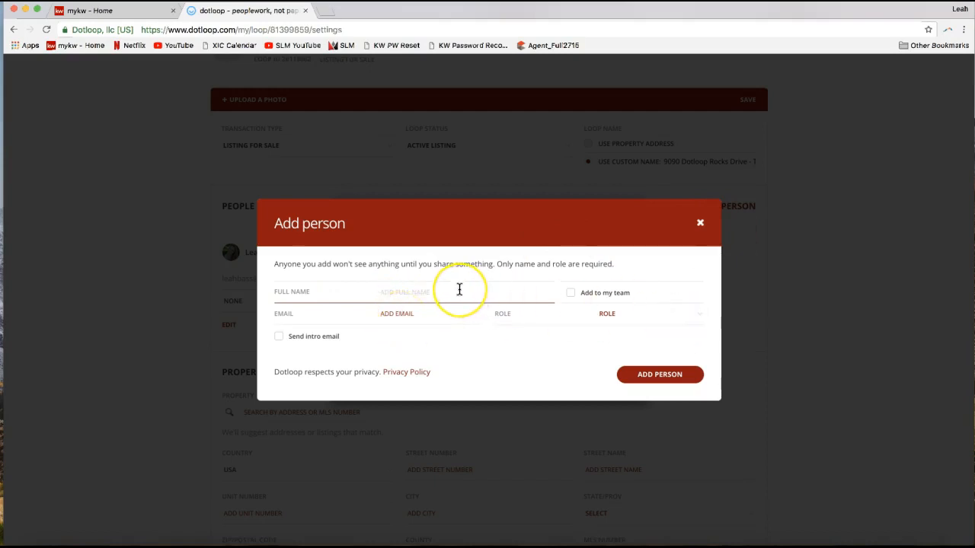
type("Tony Stark")
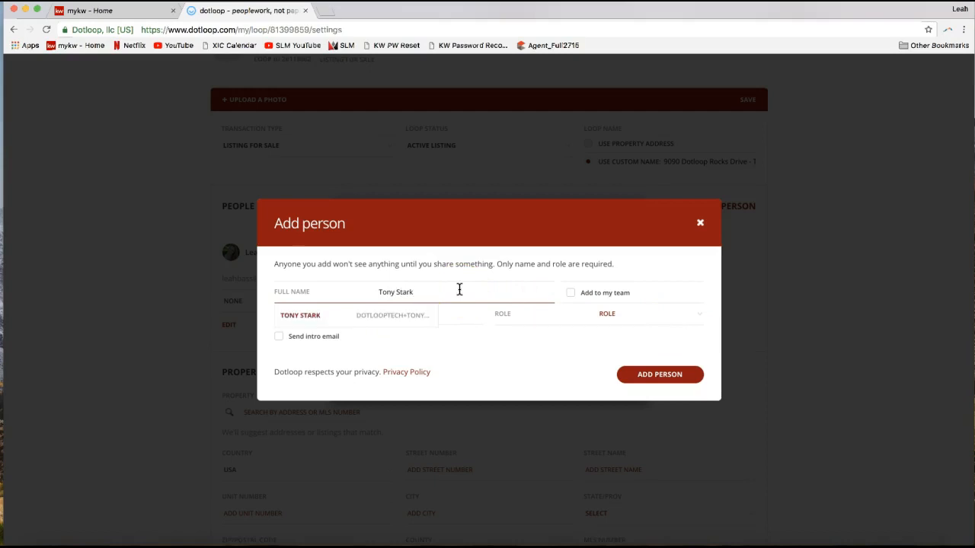
left_click(458, 307)
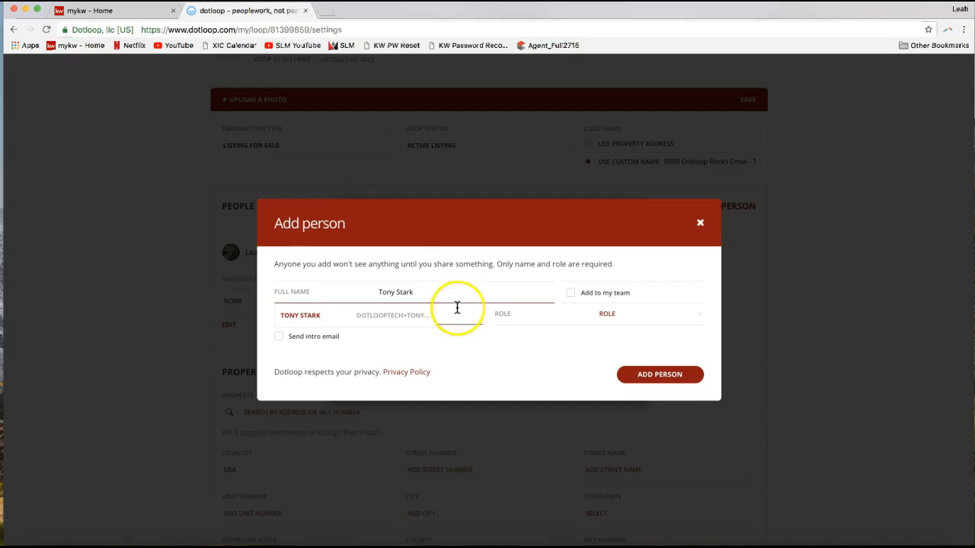
left_click(386, 297)
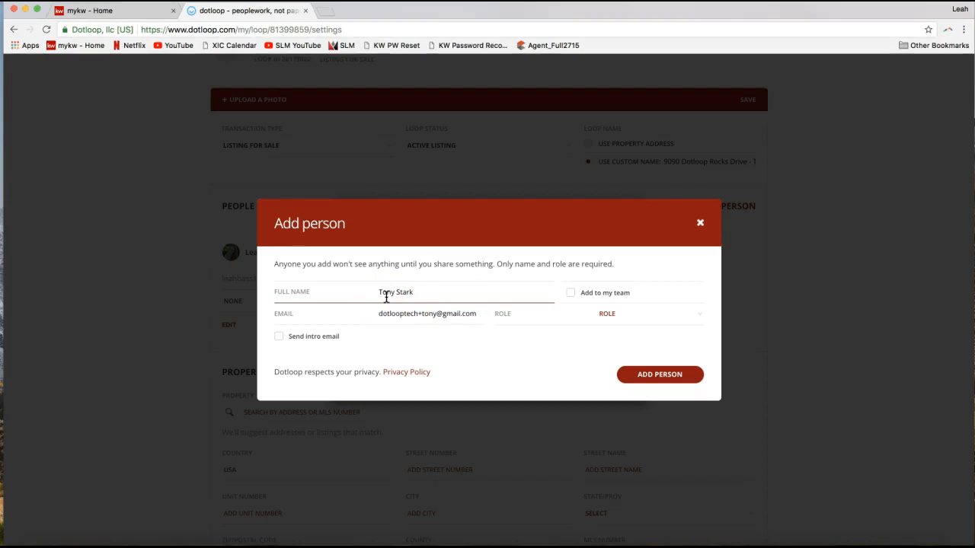
left_click_drag(380, 292, 438, 292)
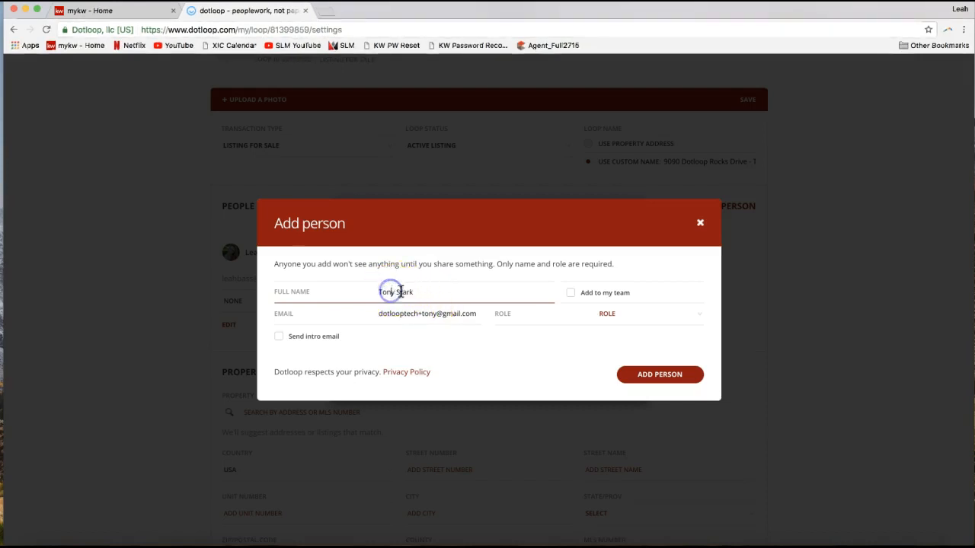
left_click(400, 313)
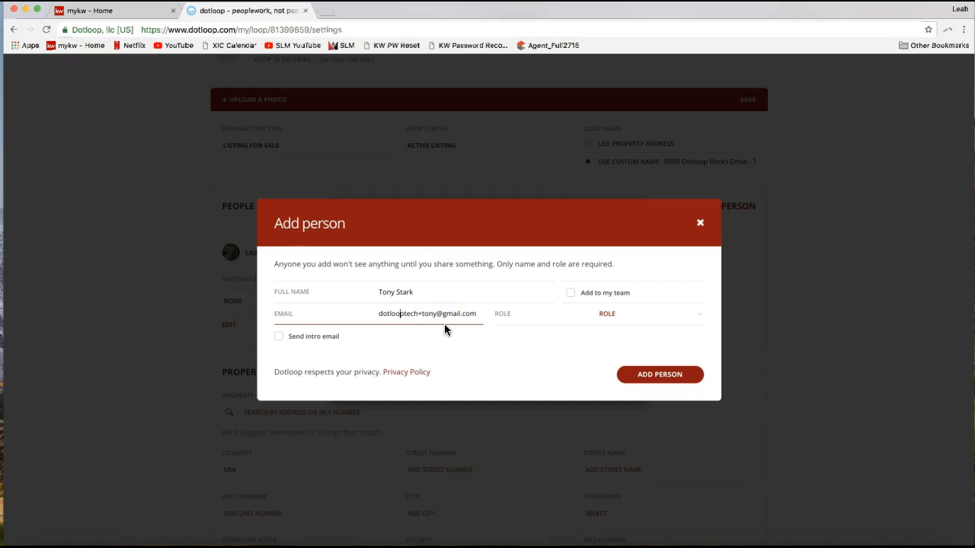
- Give the new person the Seller role and add them to the loop
left_click(624, 315)
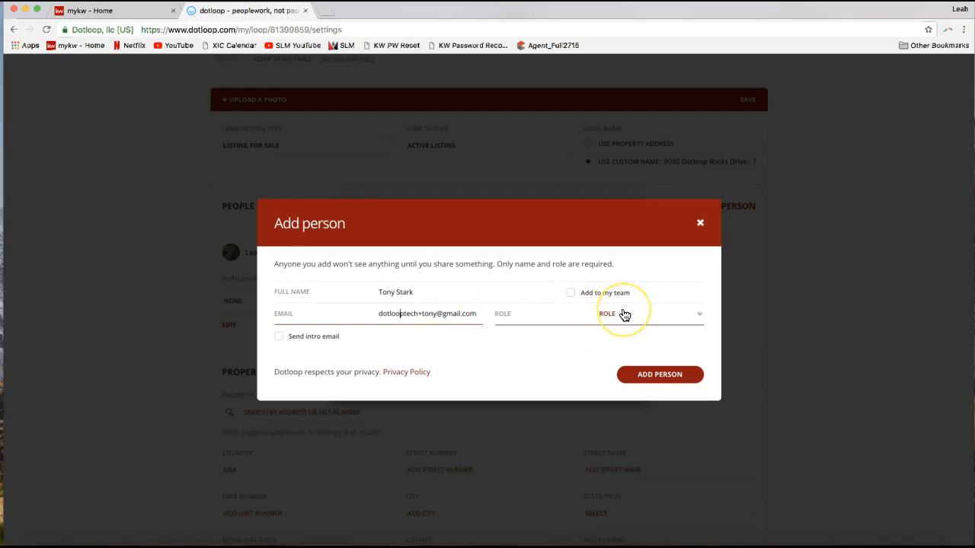
left_click(624, 314)
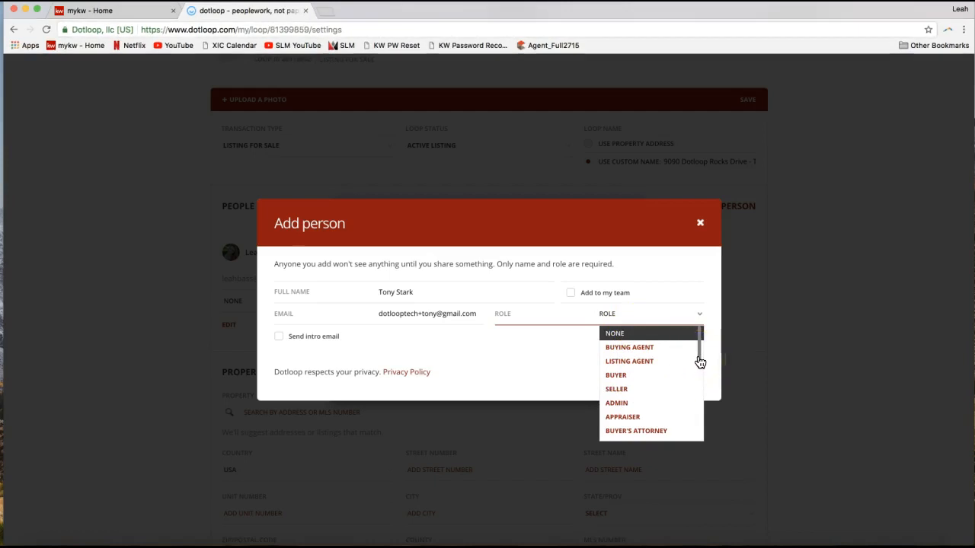
left_click(643, 392)
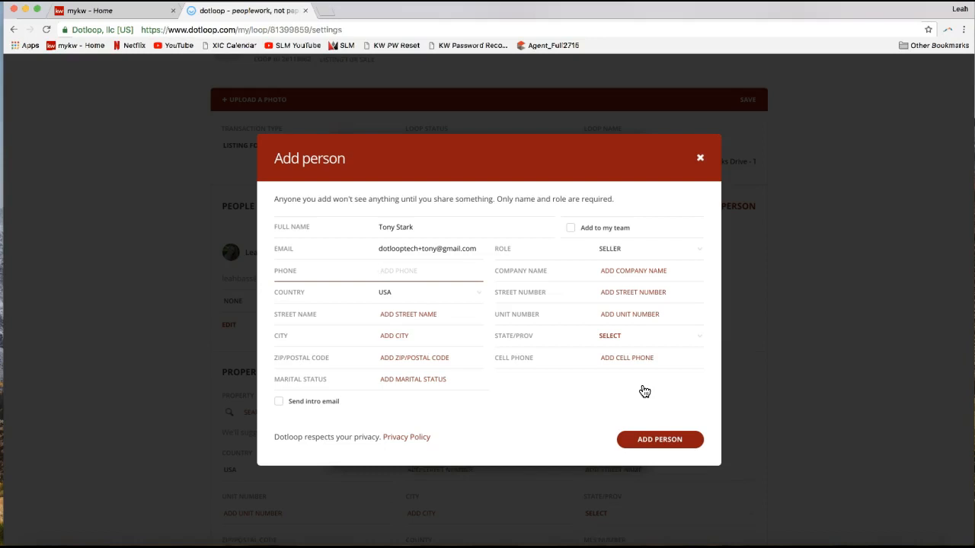
left_click(585, 234)
left_click(573, 232)
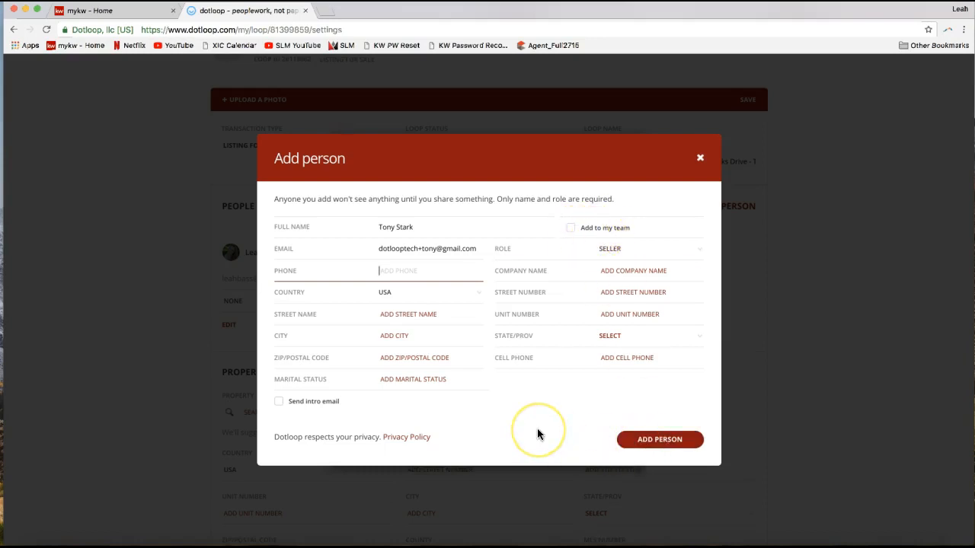
left_click(653, 450)
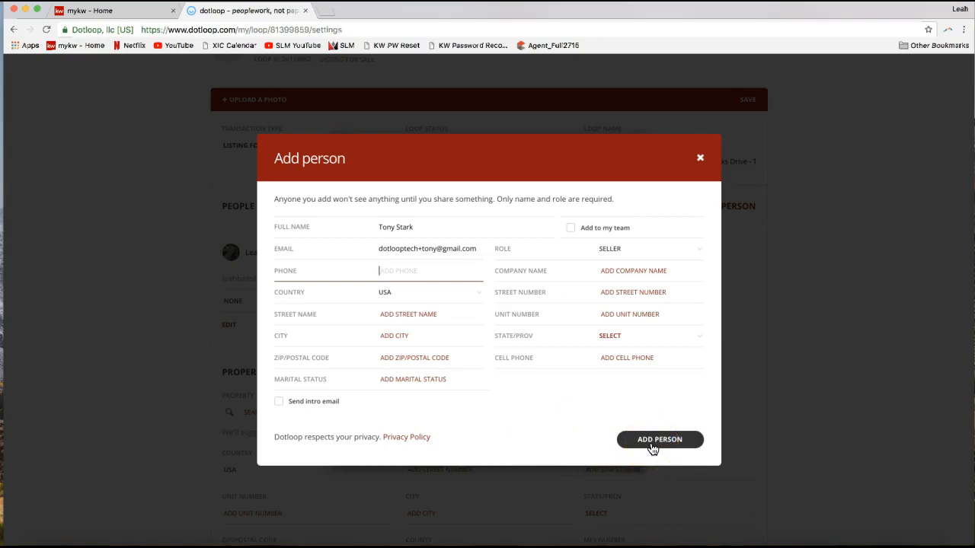
left_click(652, 450)
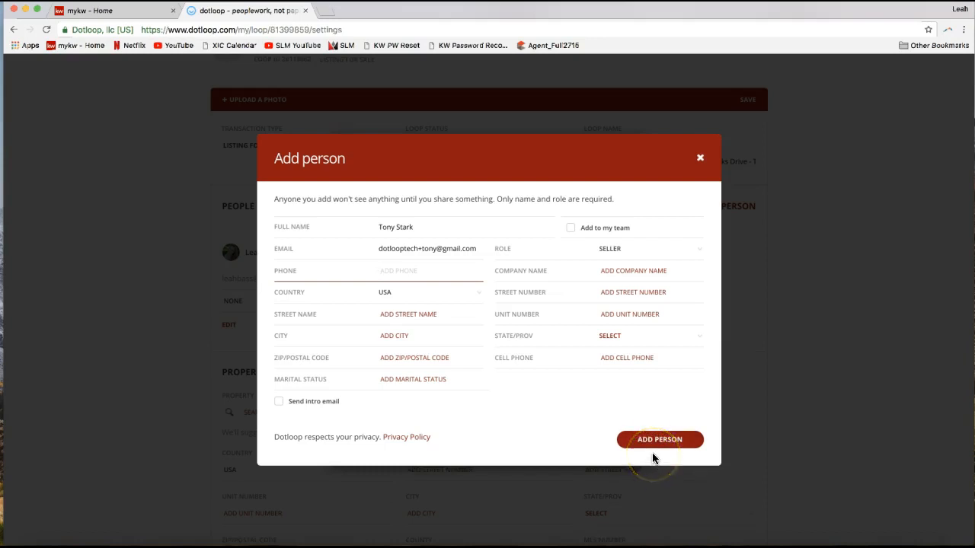
left_click(650, 451)
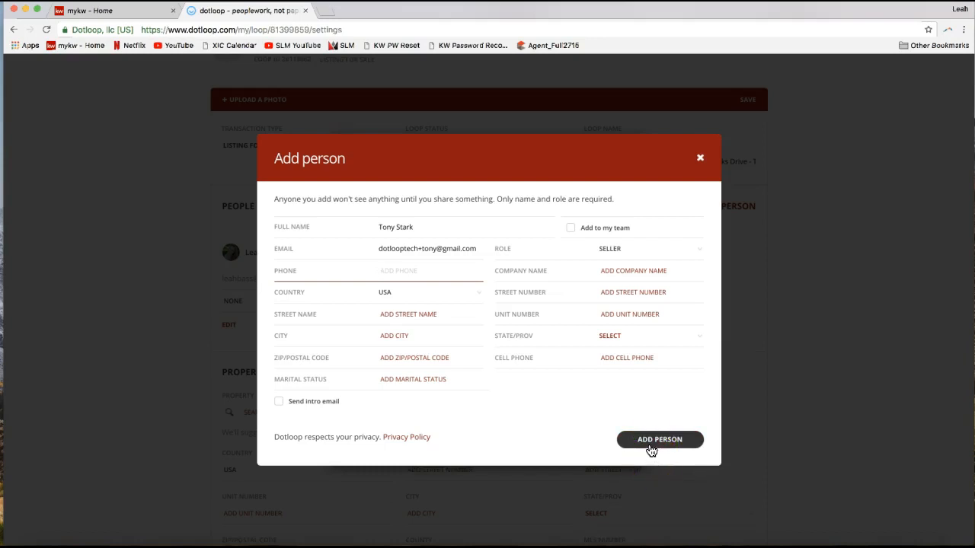
left_click(799, 471)
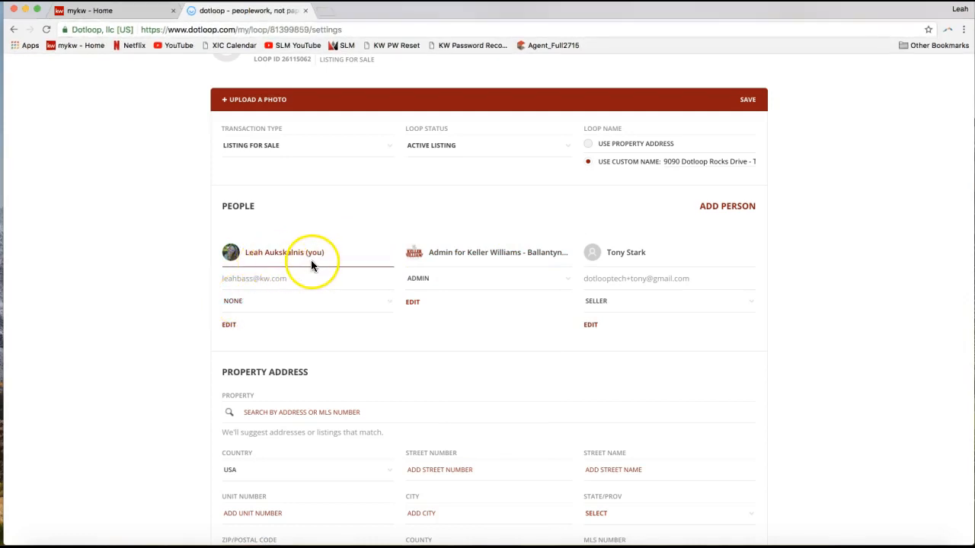
- Set the loop owner's own role to Listing Agent in the People section
left_click(256, 311)
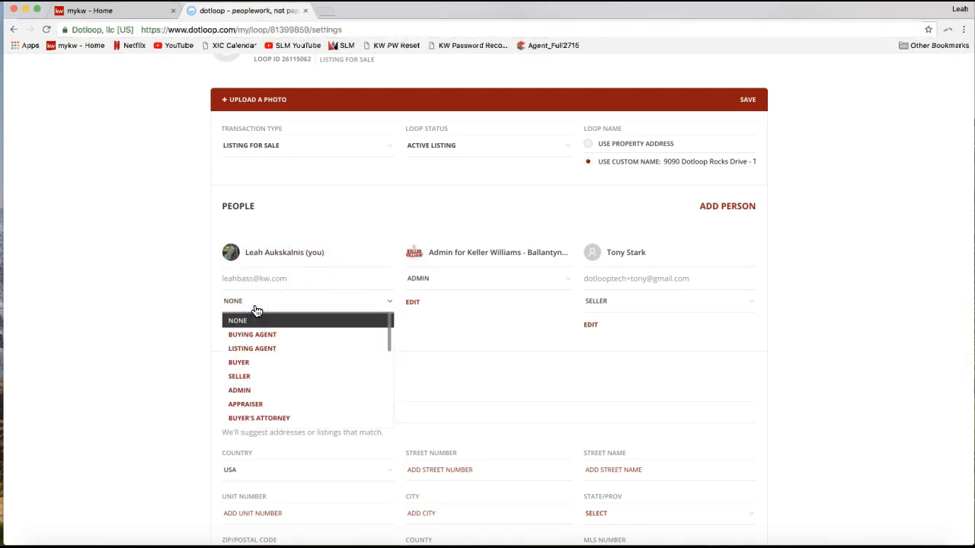
left_click(257, 355)
left_click(254, 350)
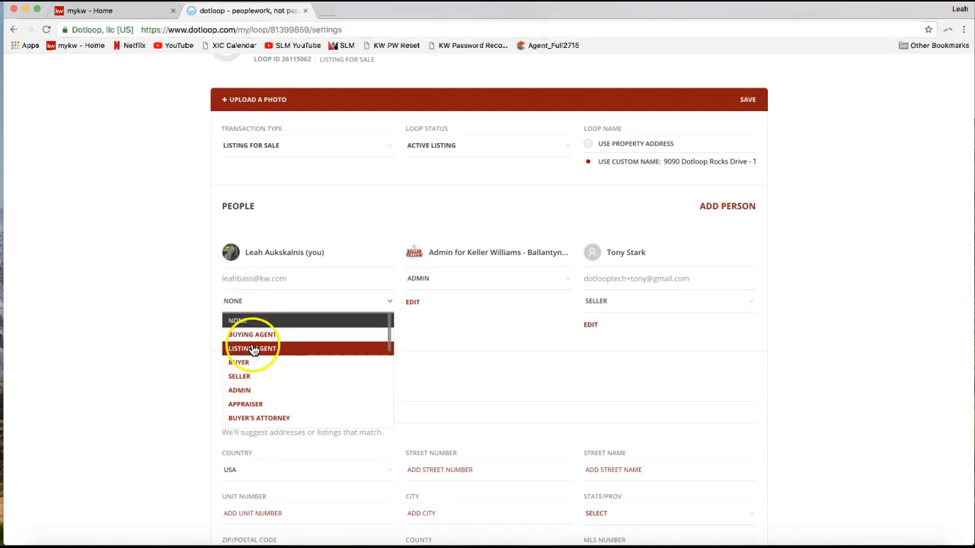
left_click(254, 349)
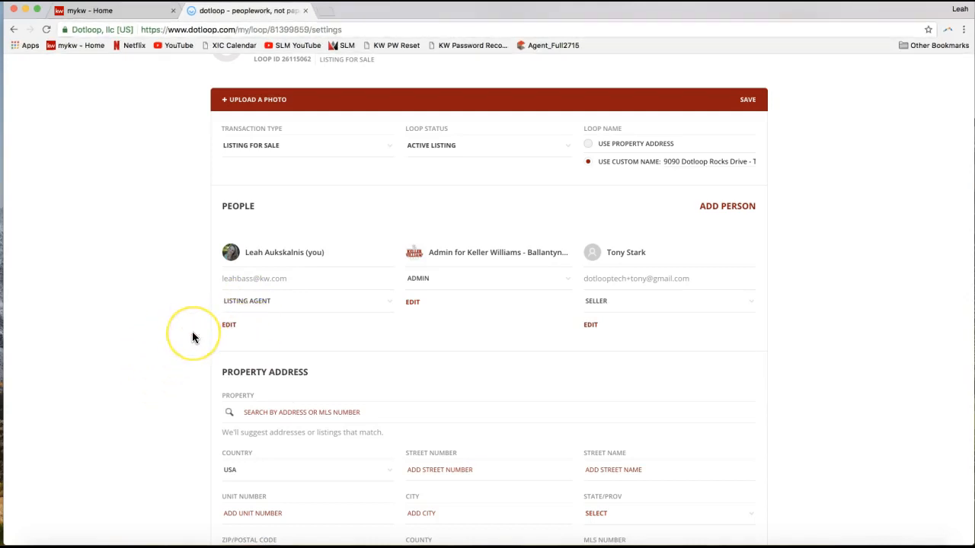
- Fill in the street number and street name in the Property Address section
scroll(192, 338, "down", 1)
scroll(192, 338, "down", 5)
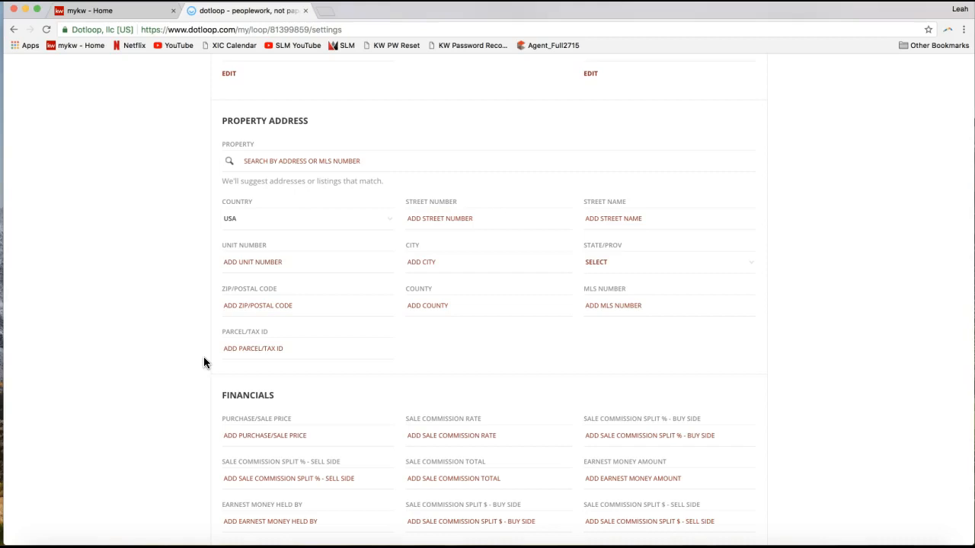
left_click_drag(222, 122, 310, 125)
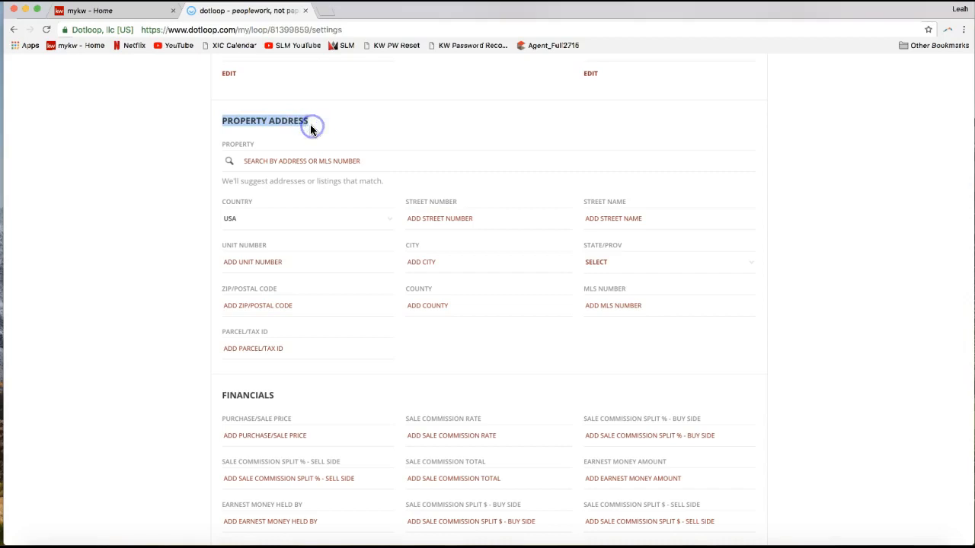
left_click(455, 219)
scroll(446, 182, "up", 3)
scroll(446, 182, "down", 4)
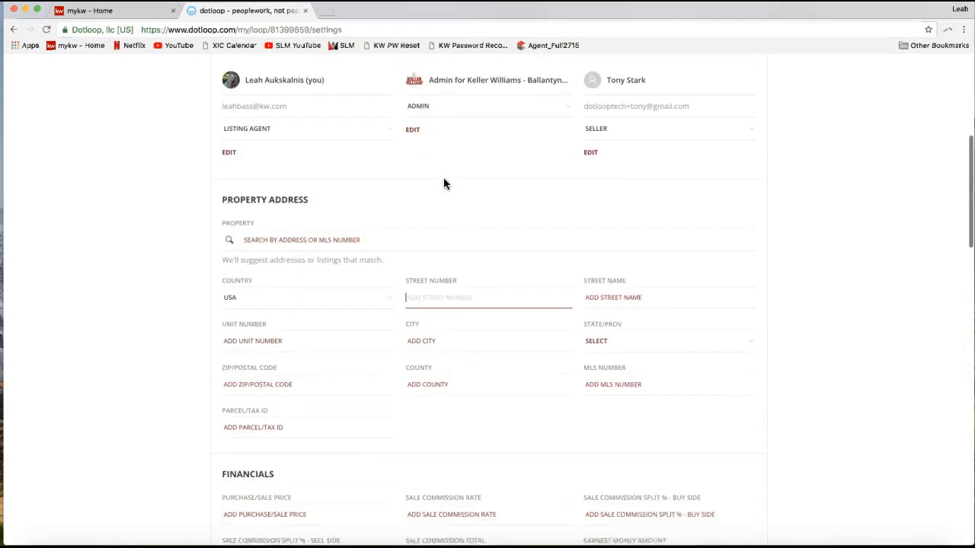
left_click(428, 193)
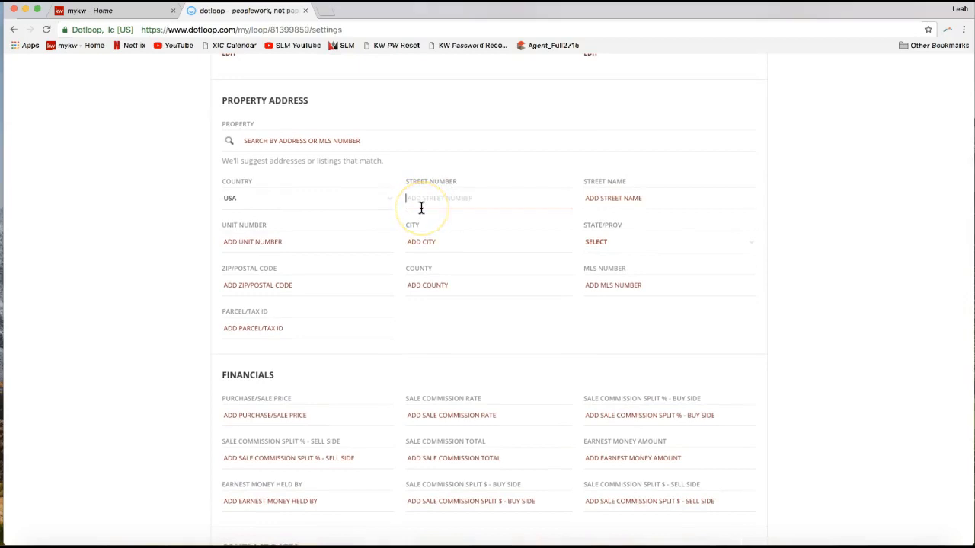
type("908")
left_click(418, 195)
left_click(620, 199)
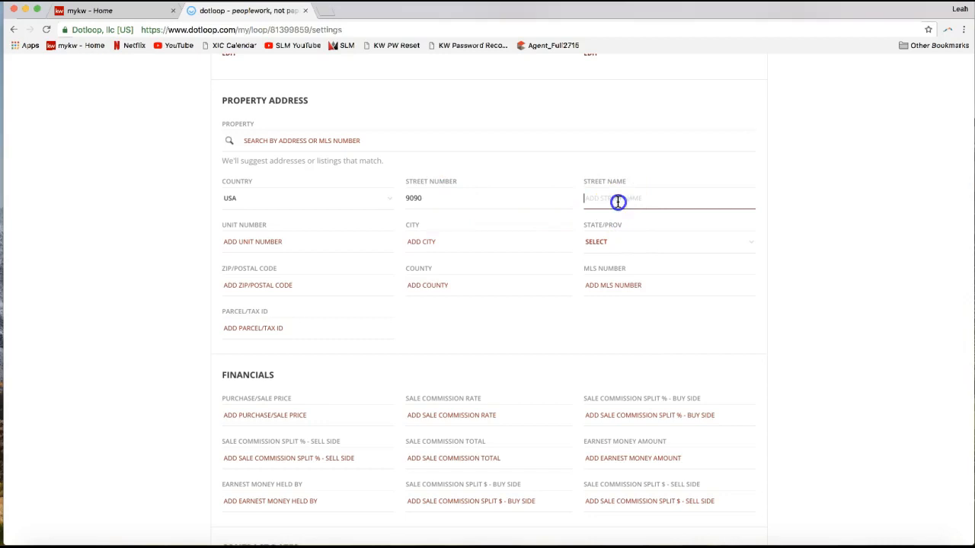
type("Dotloop Rocks Drive")
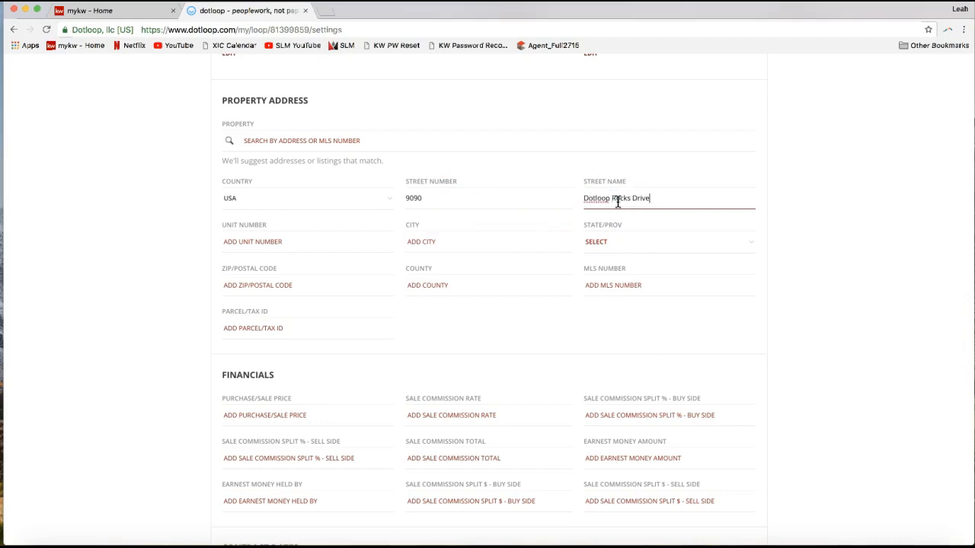
- Complete the property address with its city, state, ZIP code and county
left_click(422, 244)
type("Cha")
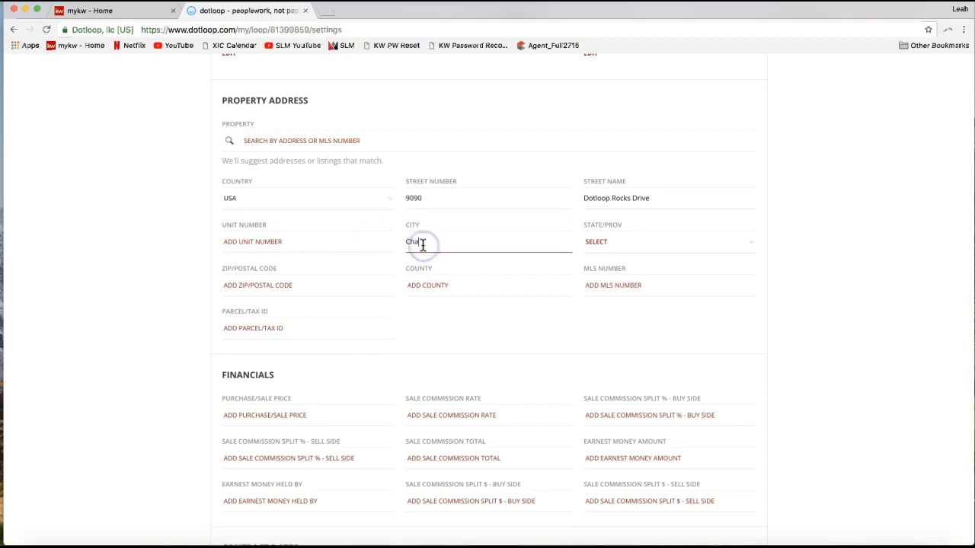
type("rlotte")
left_click(599, 242)
type("nc")
key("Tab")
type("28")
key("BackSpace")
type("8173")
key("Tab")
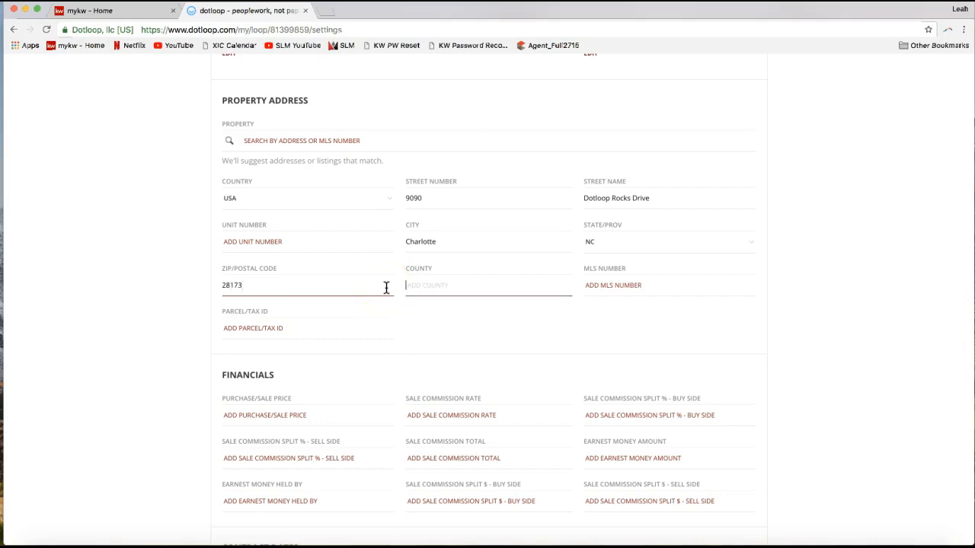
type("Union")
left_click(523, 322)
- Look over the Financials, Contract Dates, Offer Dates, Contract Info and Referral sections, and return to the start of the loop details
scroll(448, 274, "down", 3)
left_click(320, 302)
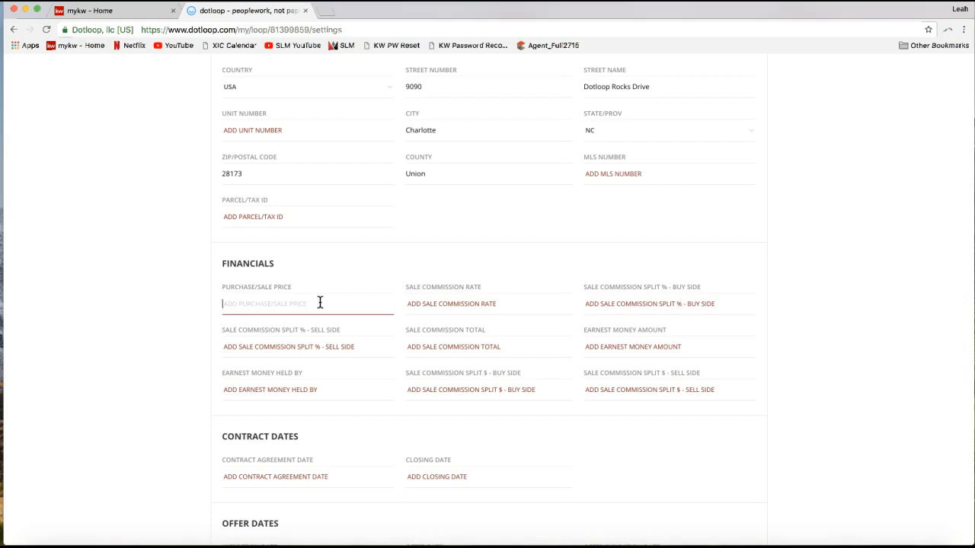
double_click(244, 264)
scroll(250, 450, "down", 5)
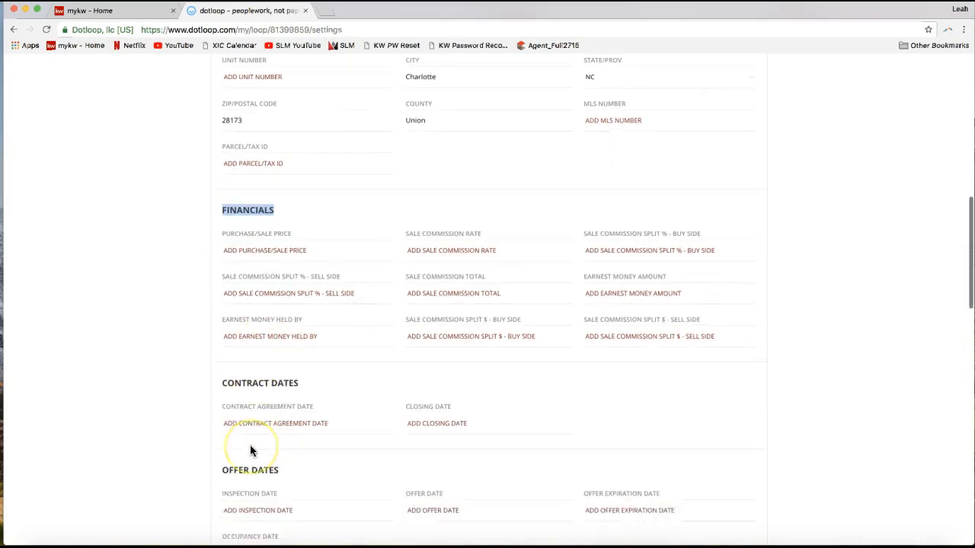
scroll(250, 445, "down", 3)
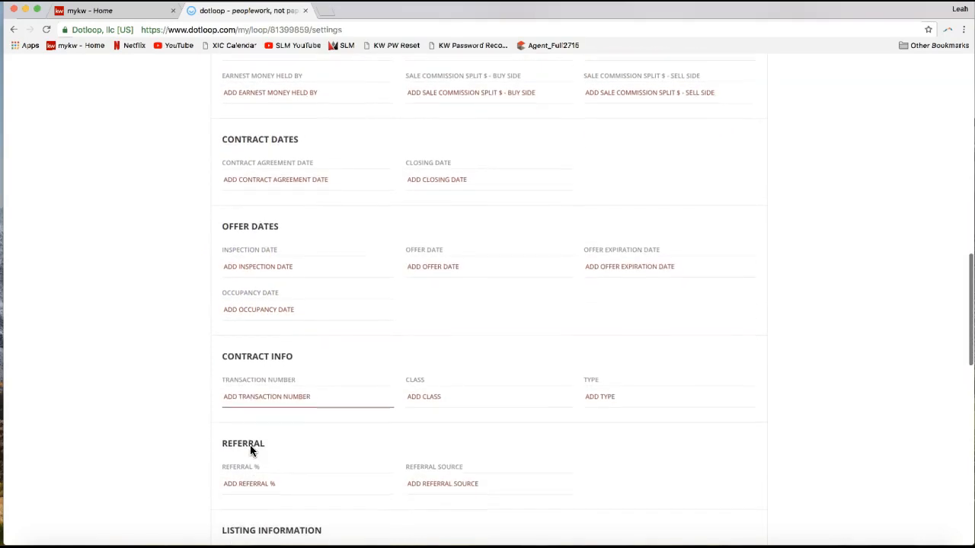
scroll(273, 400, "down", 3)
scroll(273, 400, "up", 7)
scroll(272, 400, "up", 4)
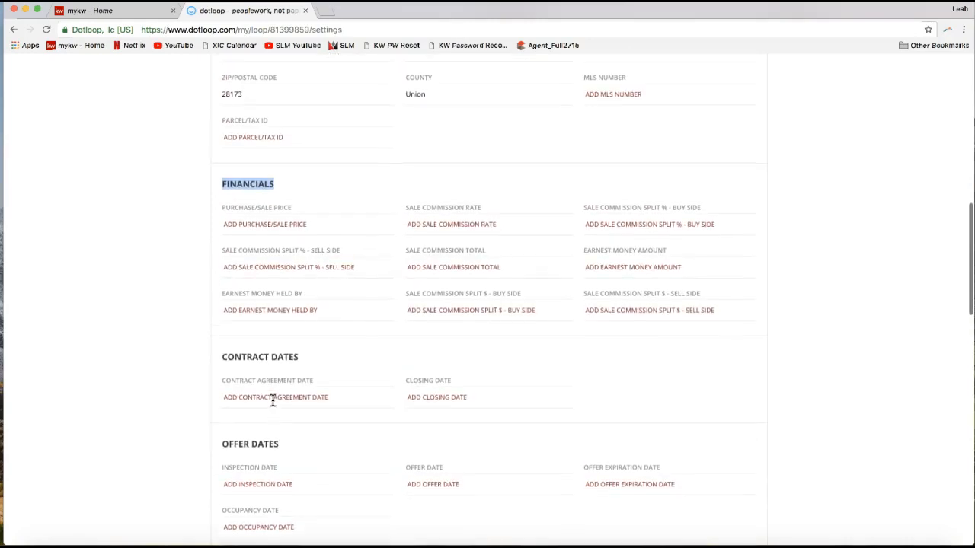
scroll(273, 400, "up", 10)
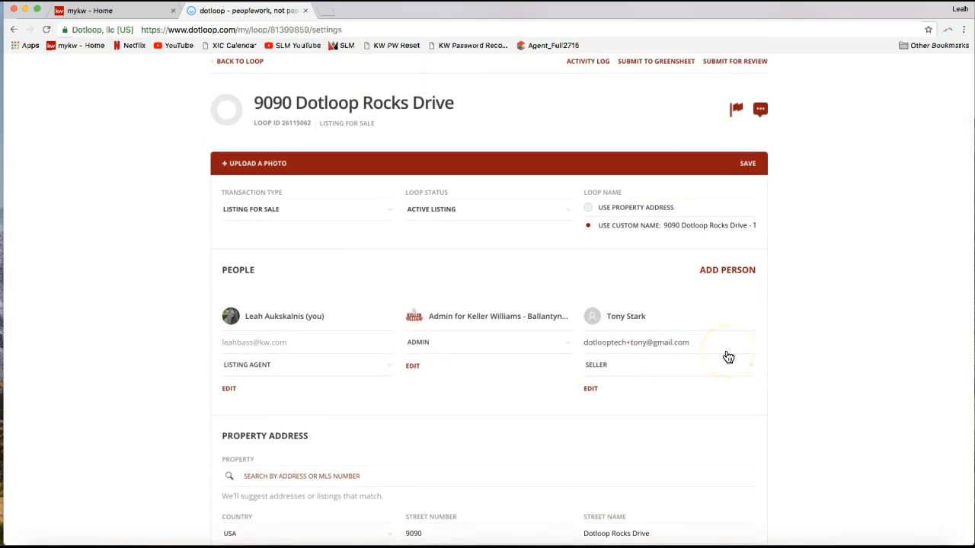
scroll(793, 342, "up", 3)
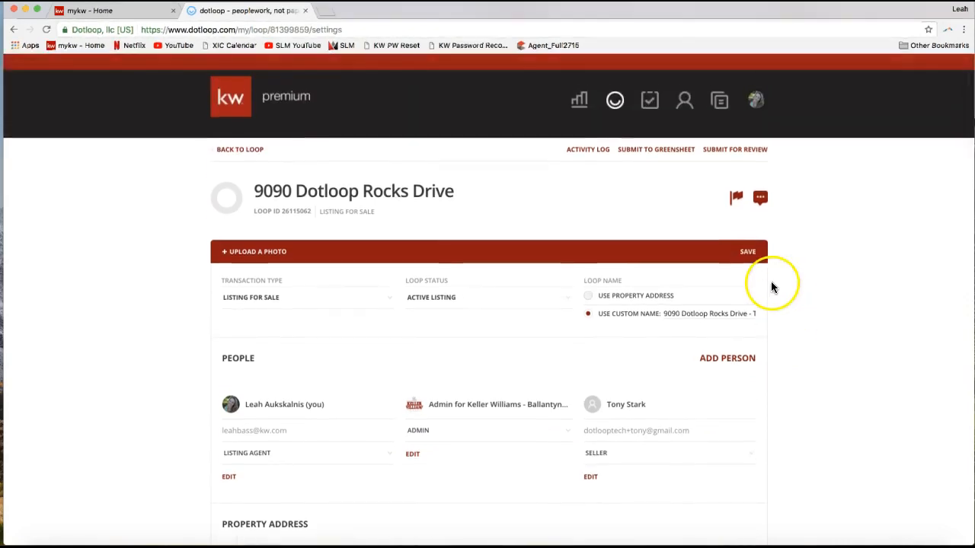
- Save the loop details and return to the loop's main page
left_click(748, 253)
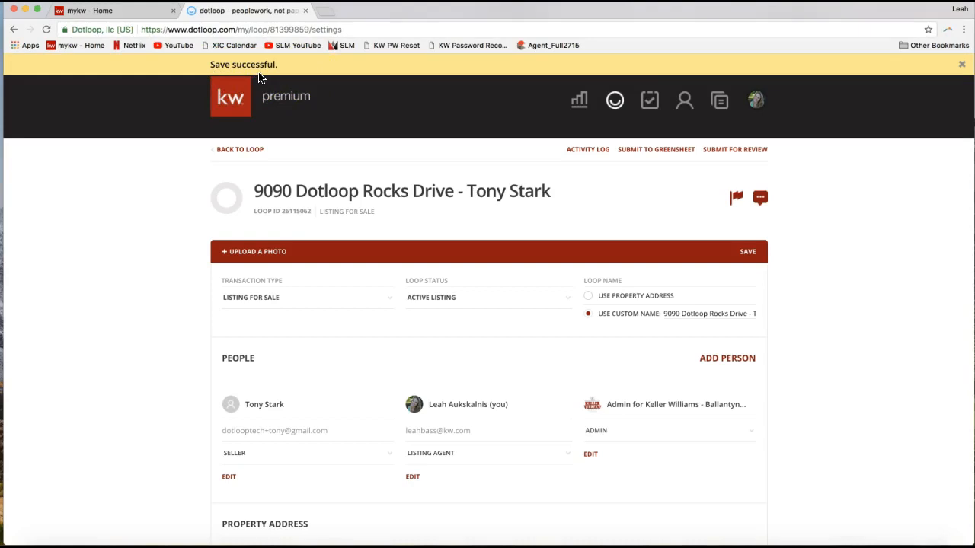
left_click(750, 263)
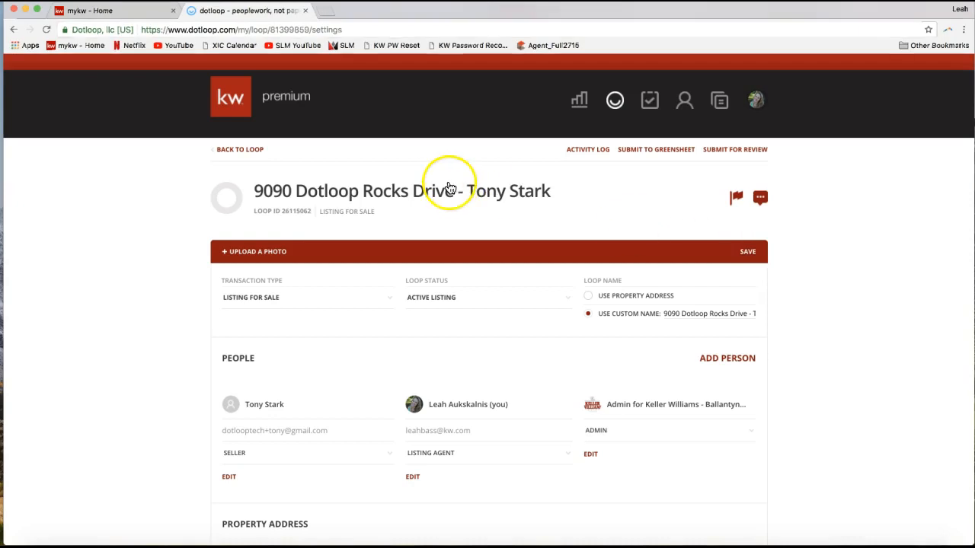
left_click(238, 157)
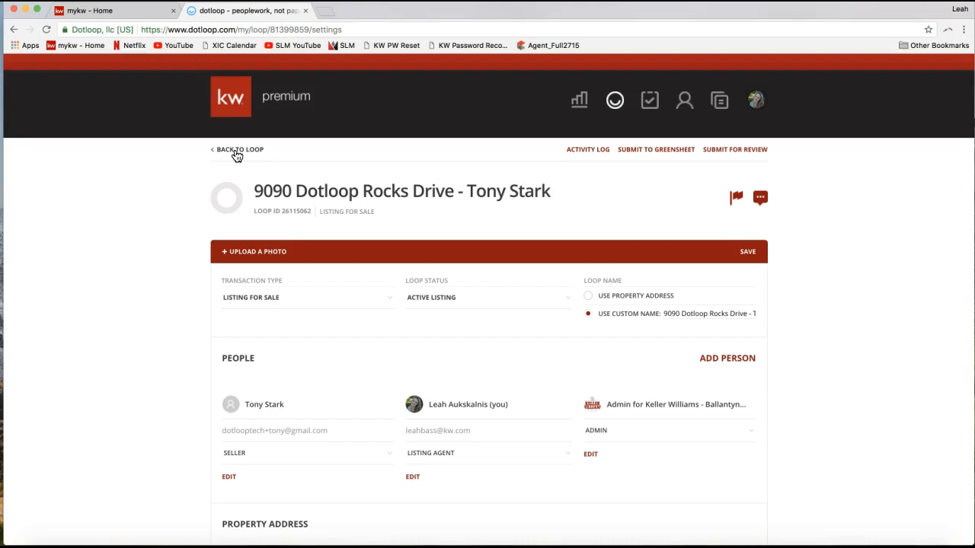
left_click(237, 153)
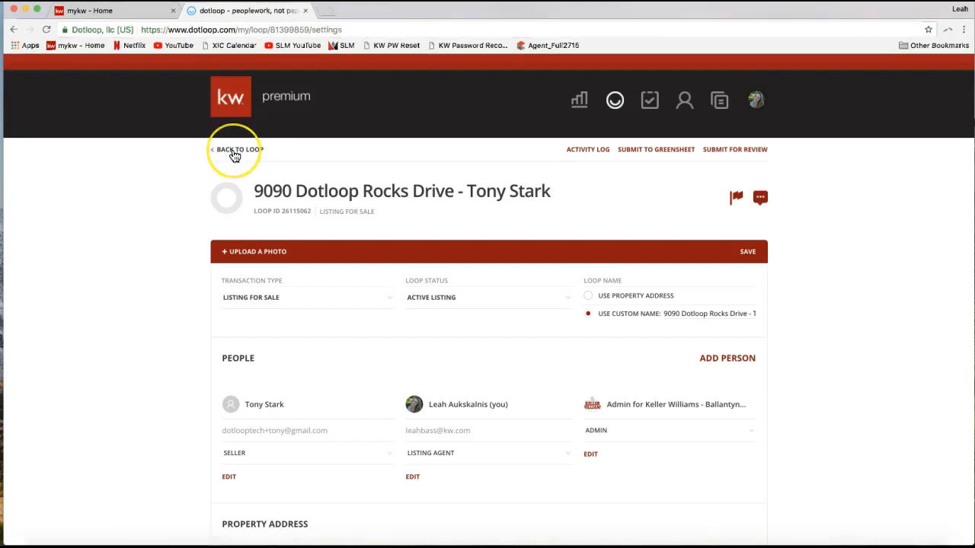
left_click(234, 154)
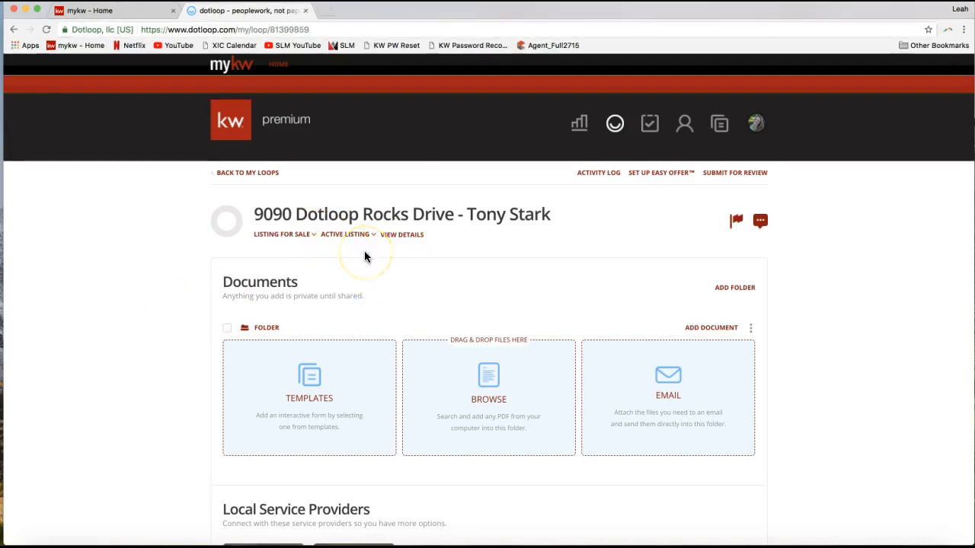
- Start adding template documents to the loop and open the NCAR 2017 template folder
scroll(365, 256, "down", 2)
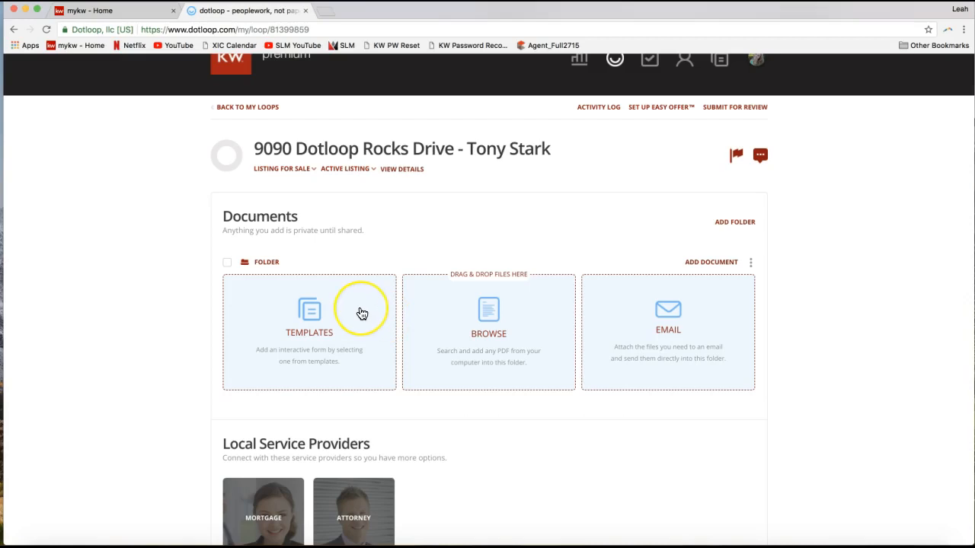
scroll(362, 314, "up", 1)
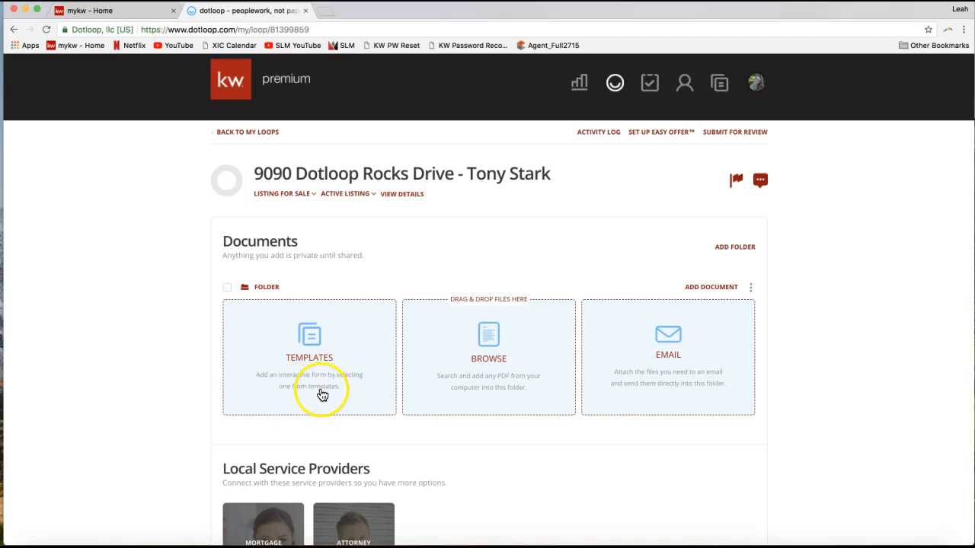
left_click(298, 342)
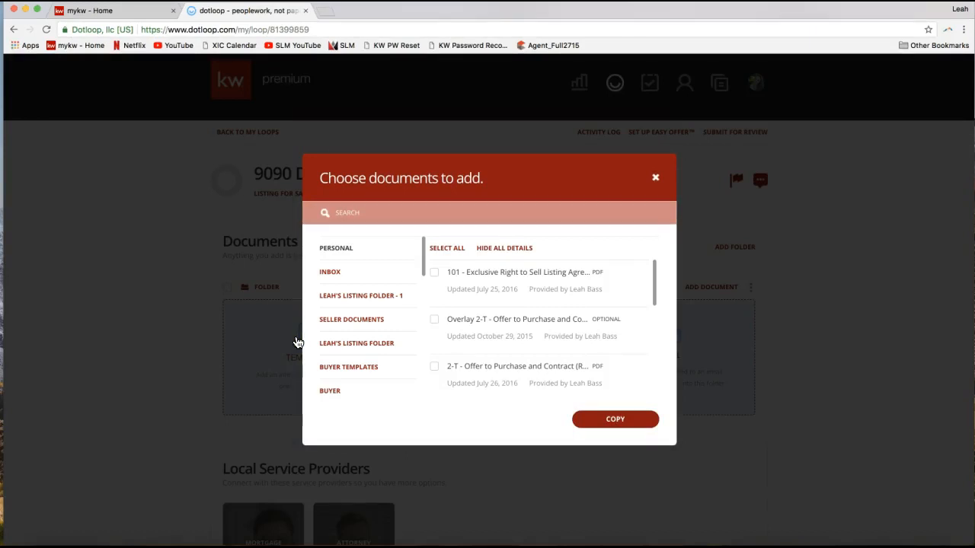
left_click(343, 301)
scroll(344, 303, "down", 1)
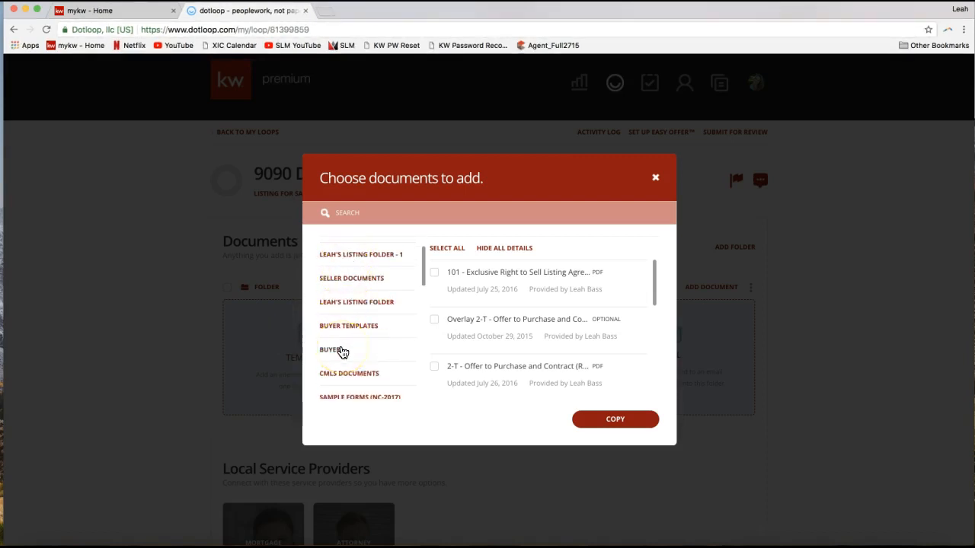
left_click_drag(425, 268, 423, 281)
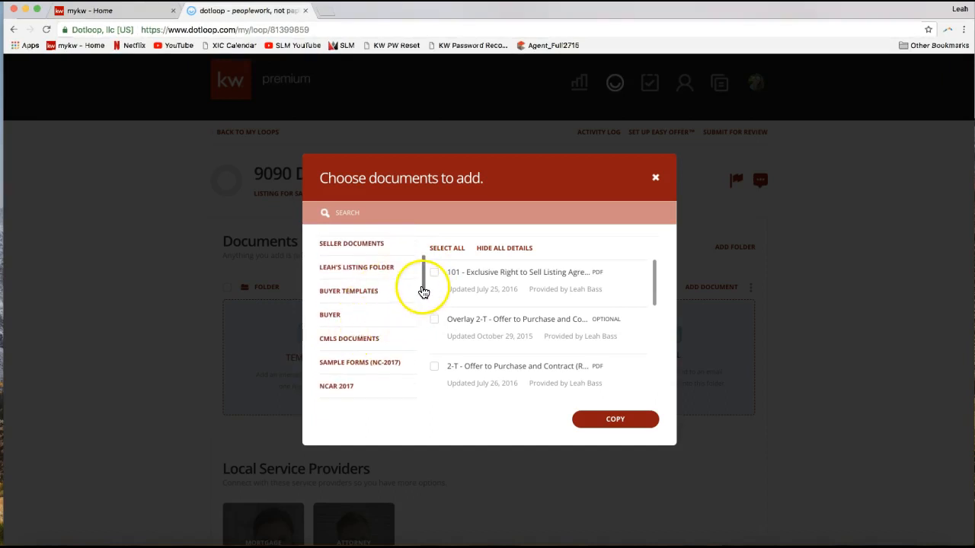
left_click_drag(424, 293, 424, 305)
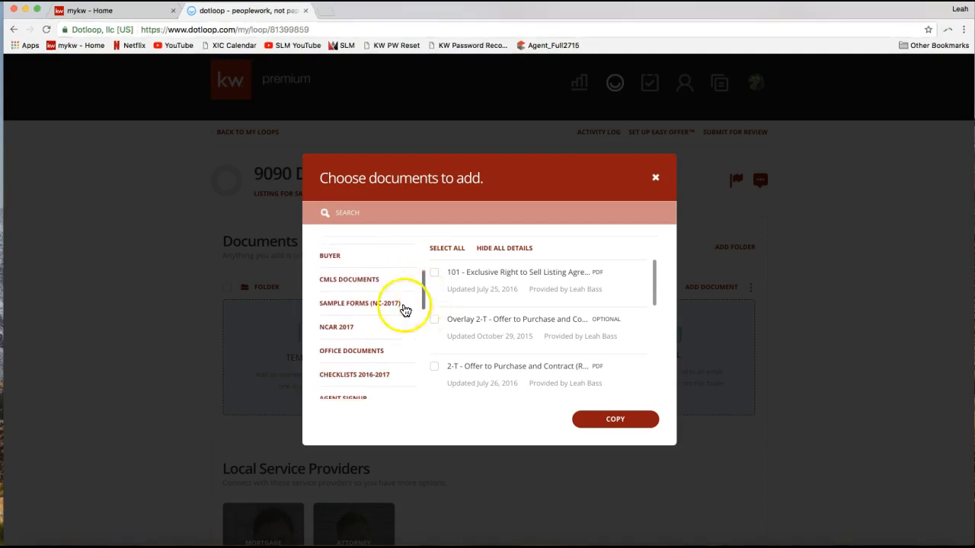
left_click(355, 328)
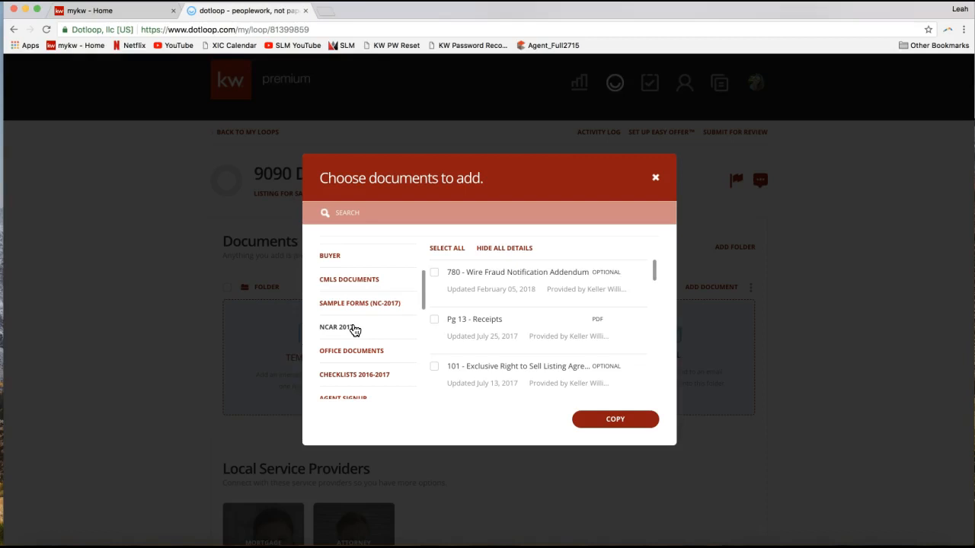
left_click(345, 329)
- Search the NCAR 2017 templates for "listing" and copy 101 - Exclusive Right to Sell Listing Agreement into the loop
left_click(397, 214)
left_click(348, 213)
type("listing")
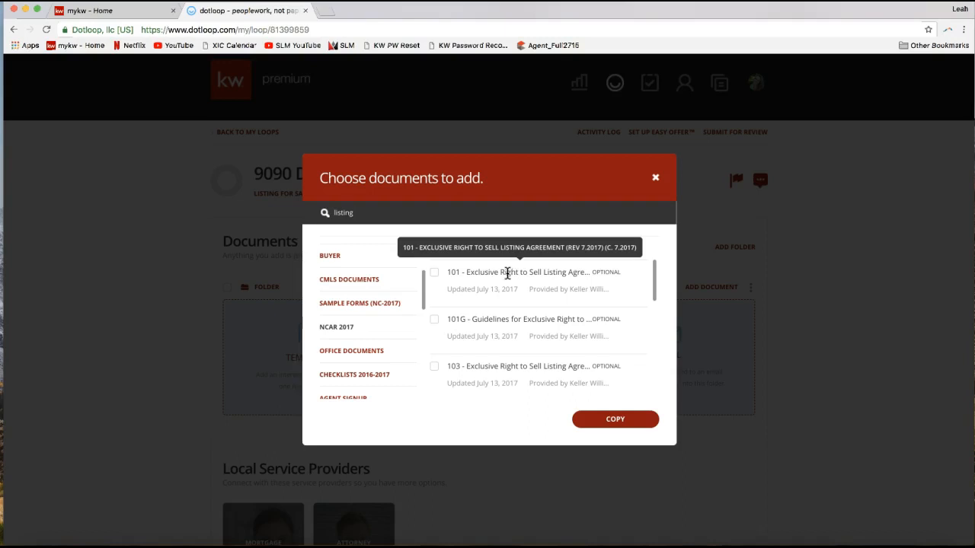
left_click(434, 273)
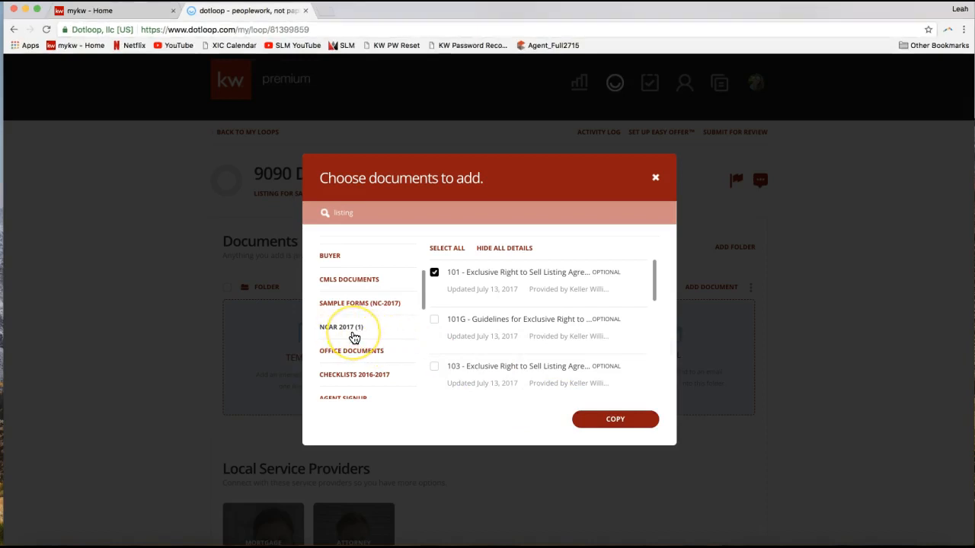
left_click(386, 207)
left_click(383, 205)
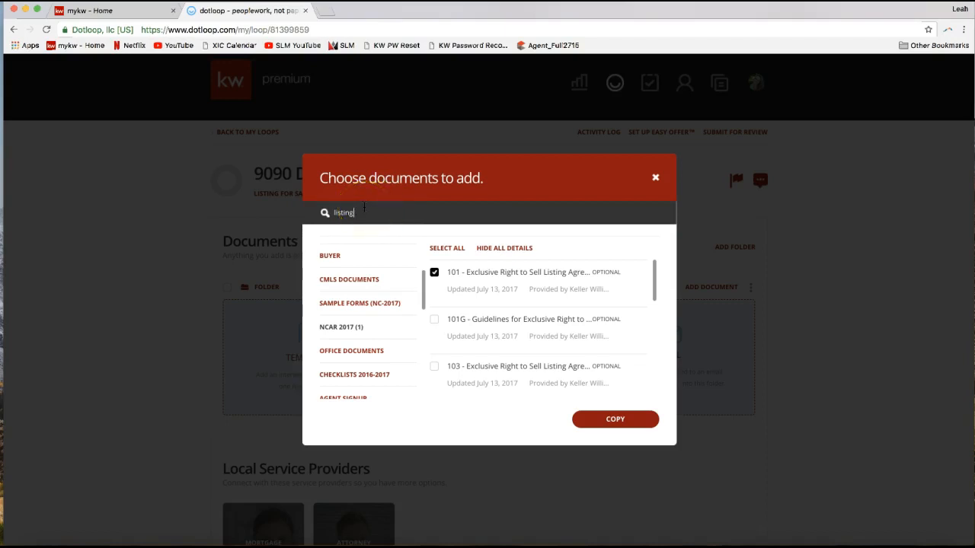
left_click(434, 276)
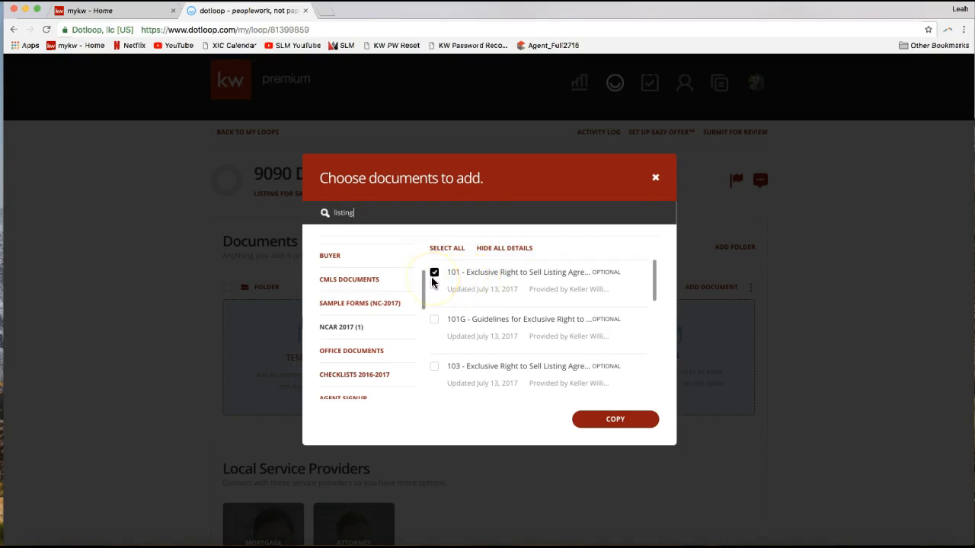
left_click(608, 425)
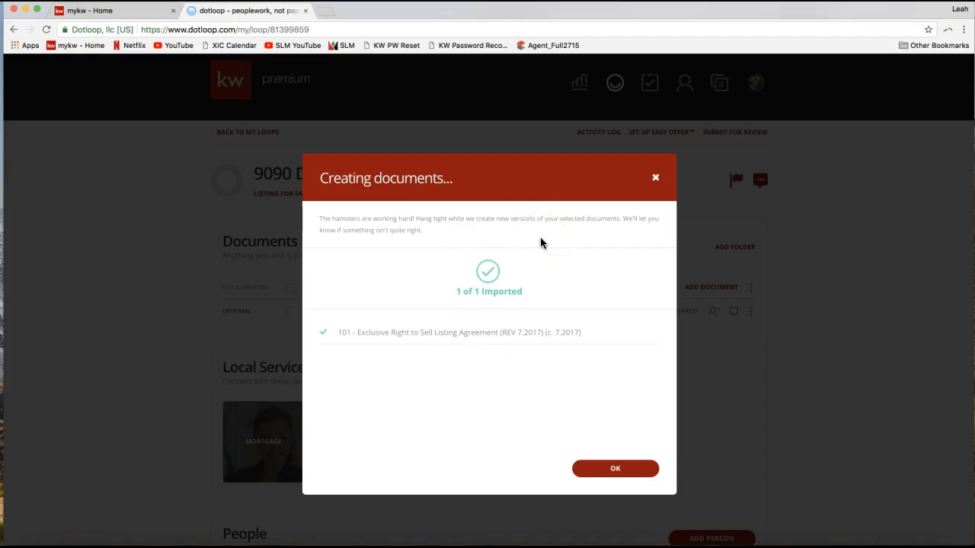
left_click(601, 474)
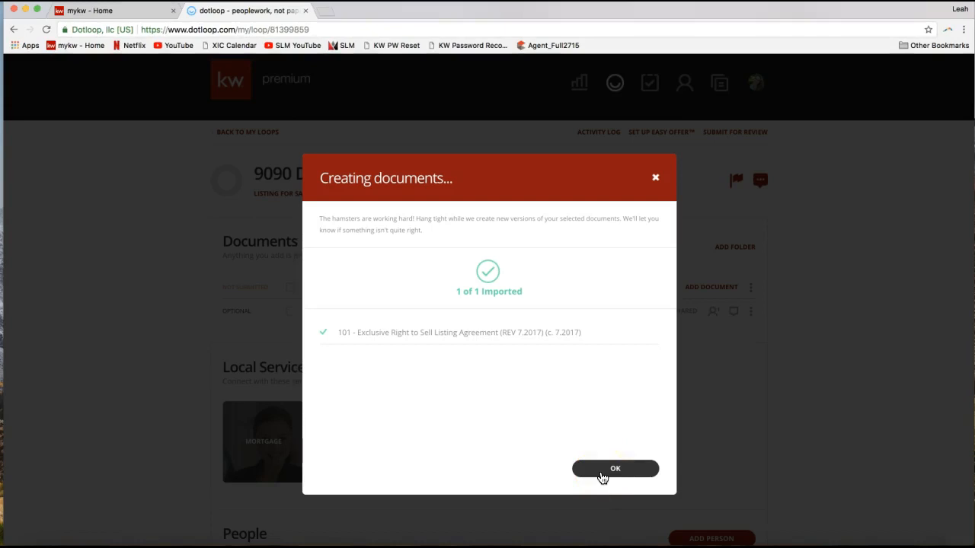
left_click(601, 475)
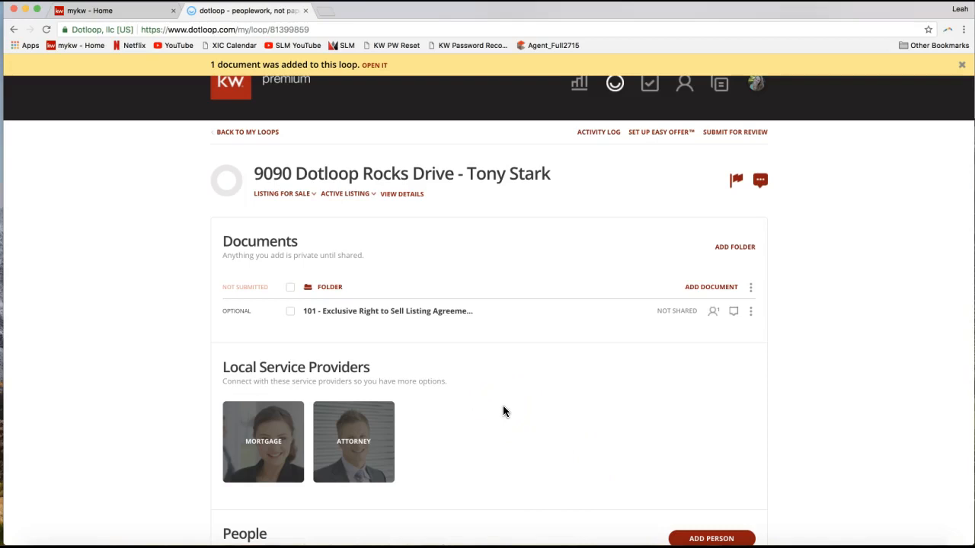
- Open the Exclusive Right to Sell Listing Agreement and review the seller and listing agent role assignments in its Autofill form
left_click(360, 312)
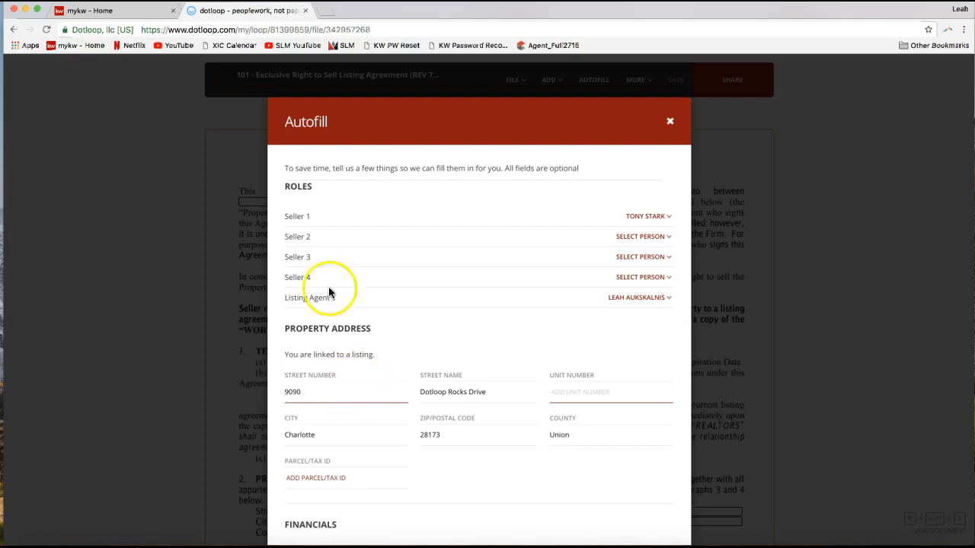
double_click(305, 122)
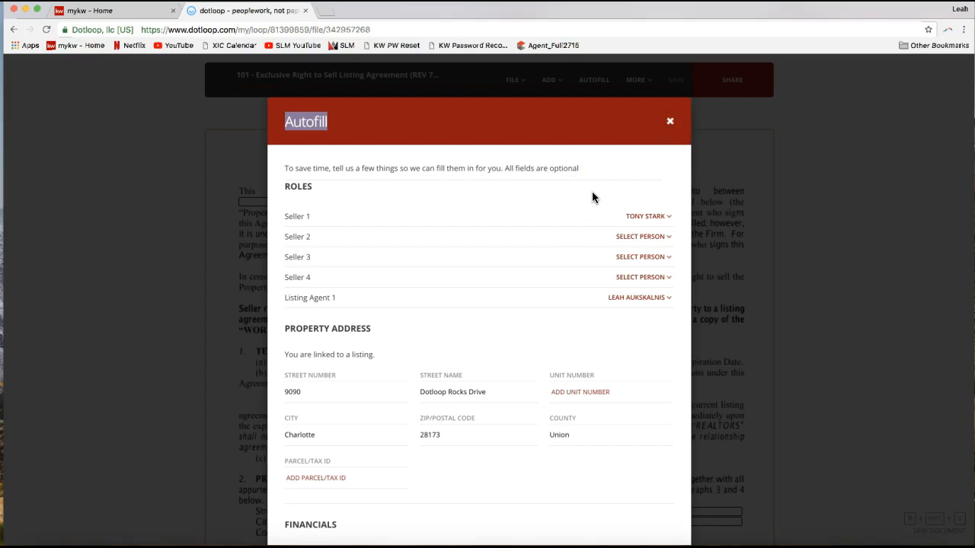
scroll(592, 192, "down", 2)
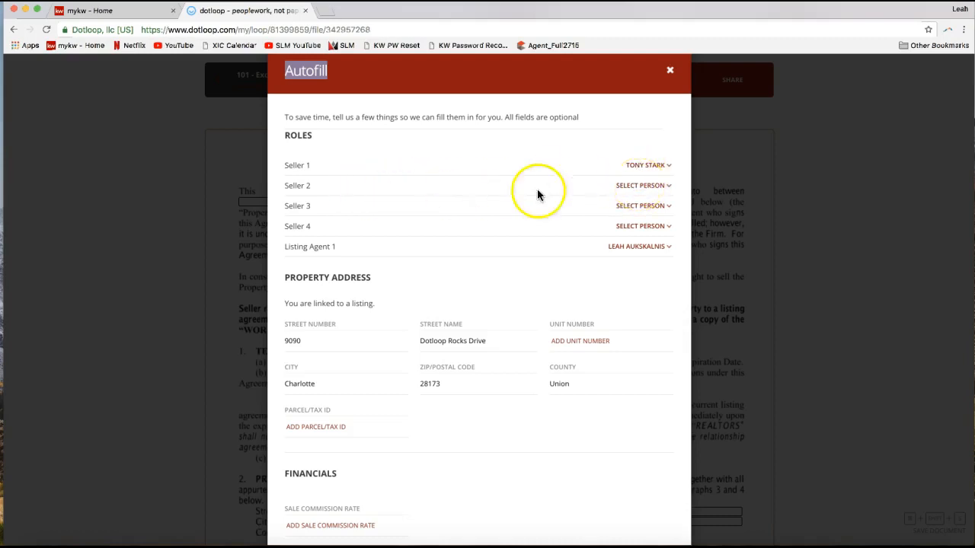
left_click(633, 190)
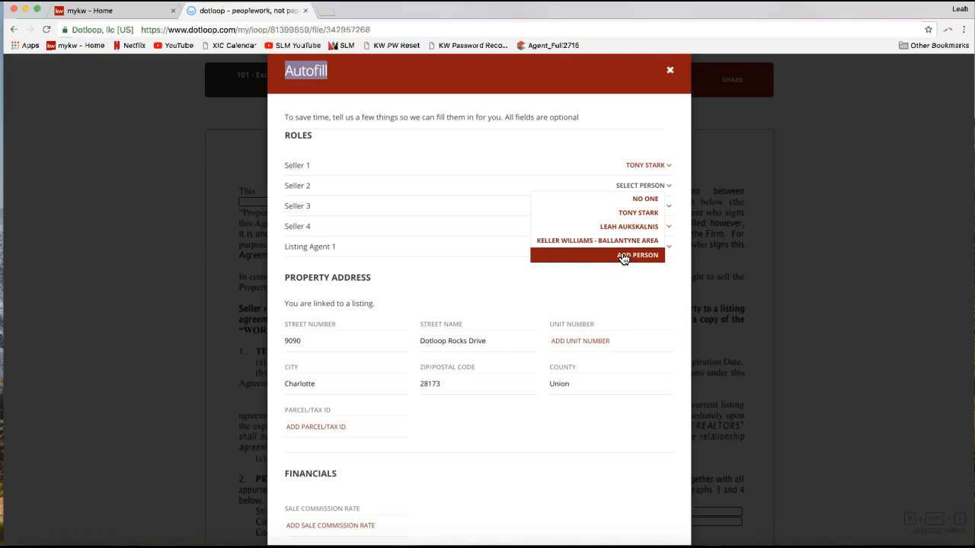
left_click(531, 144)
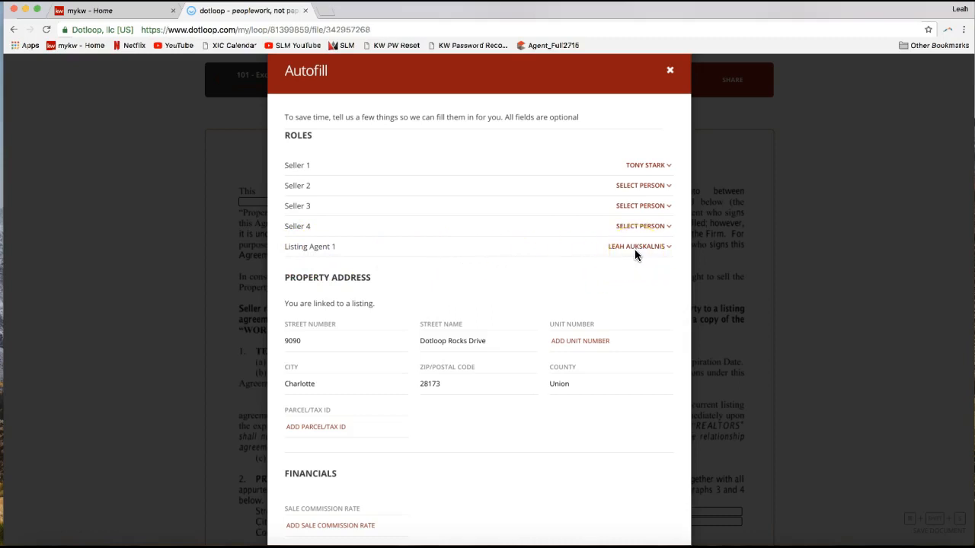
left_click(572, 260)
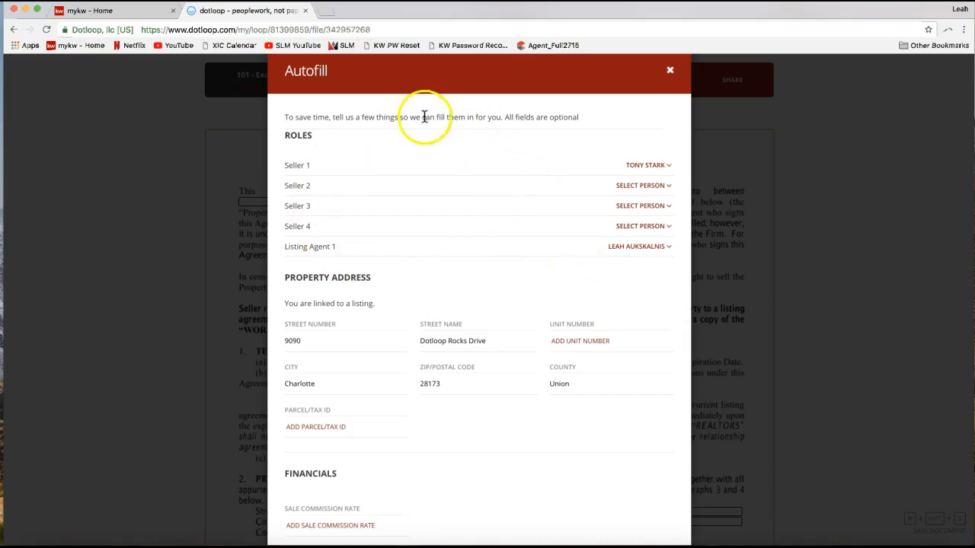
double_click(298, 134)
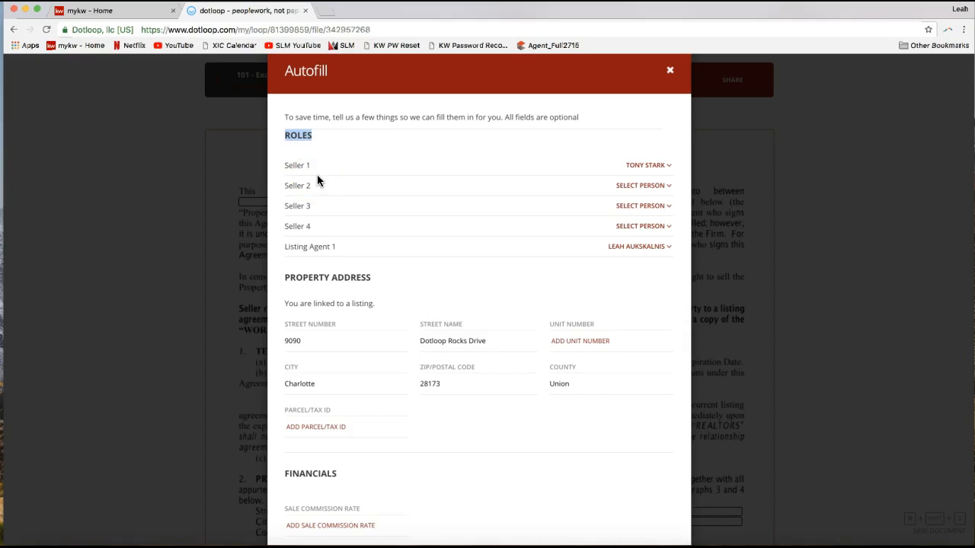
- Examine the Autofill form's Property Address, Financials, Listing Agent 1, Seller 1, Listing Information and Geographic Description sections
scroll(317, 176, "down", 3)
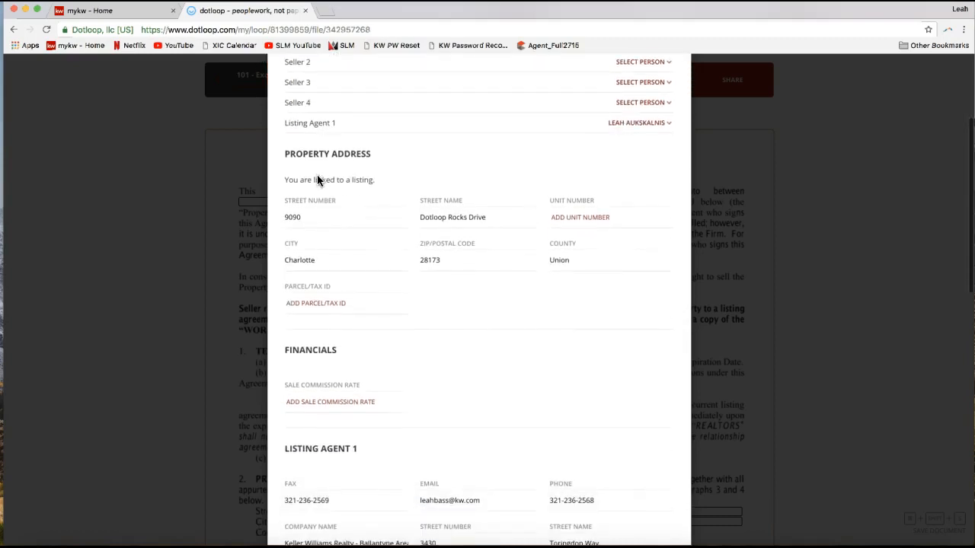
scroll(325, 226, "down", 3)
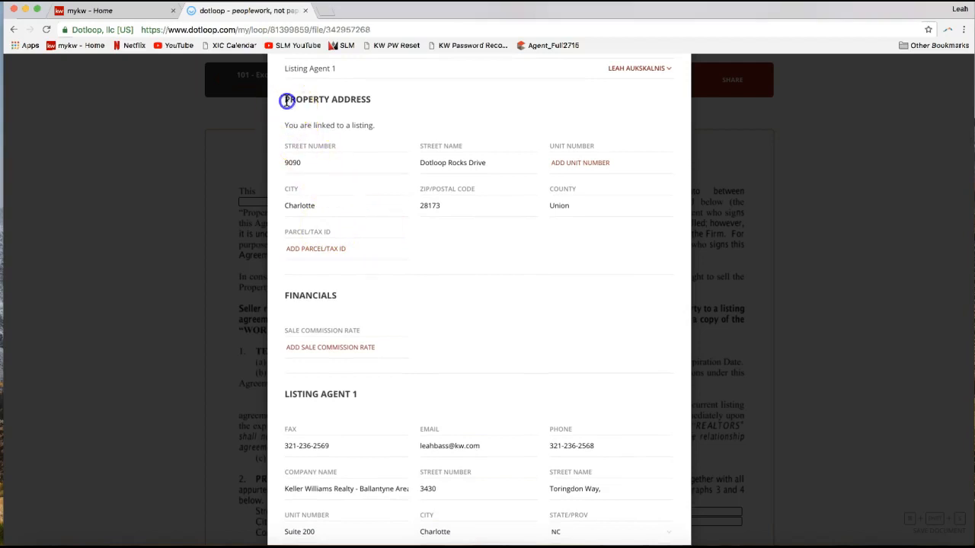
left_click_drag(283, 99, 374, 105)
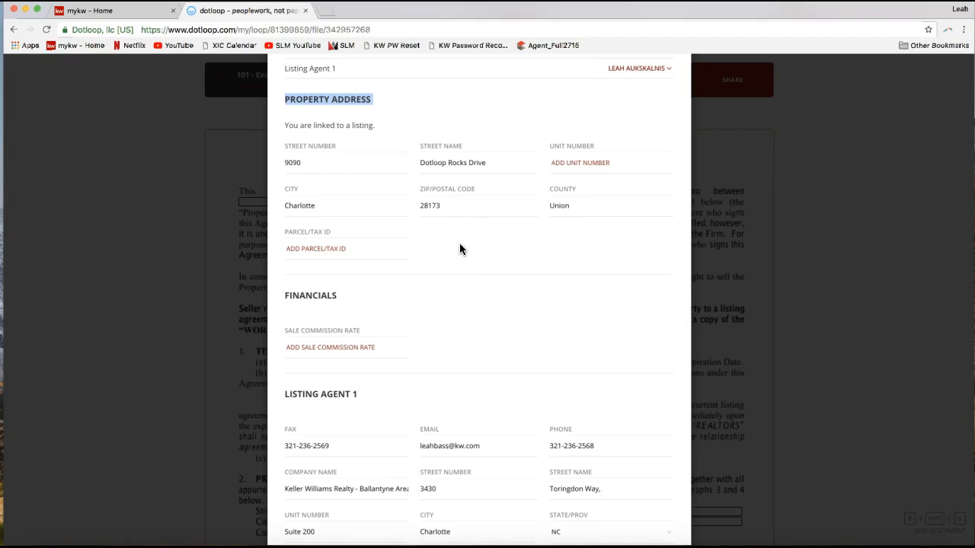
scroll(459, 243, "down", 4)
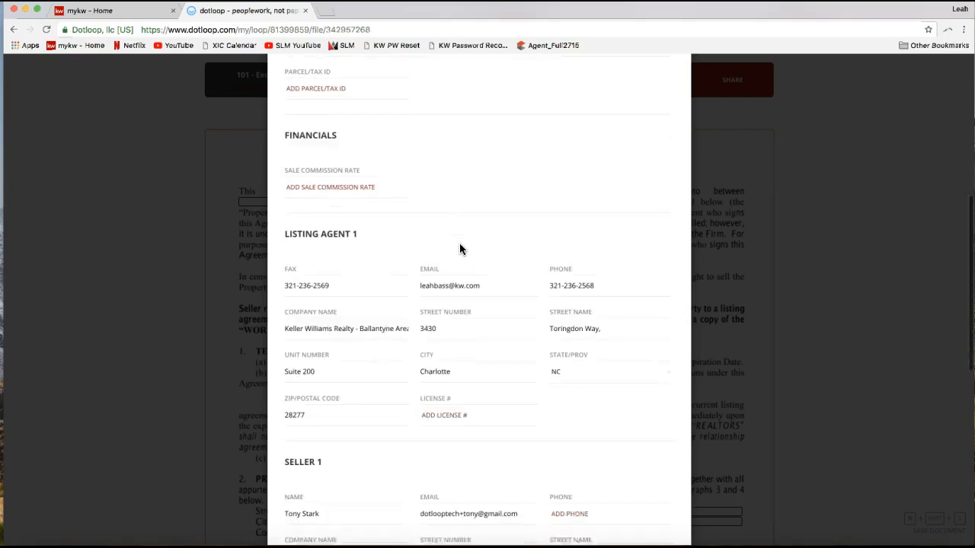
left_click_drag(283, 226, 353, 229)
double_click(345, 228)
triple_click(345, 227)
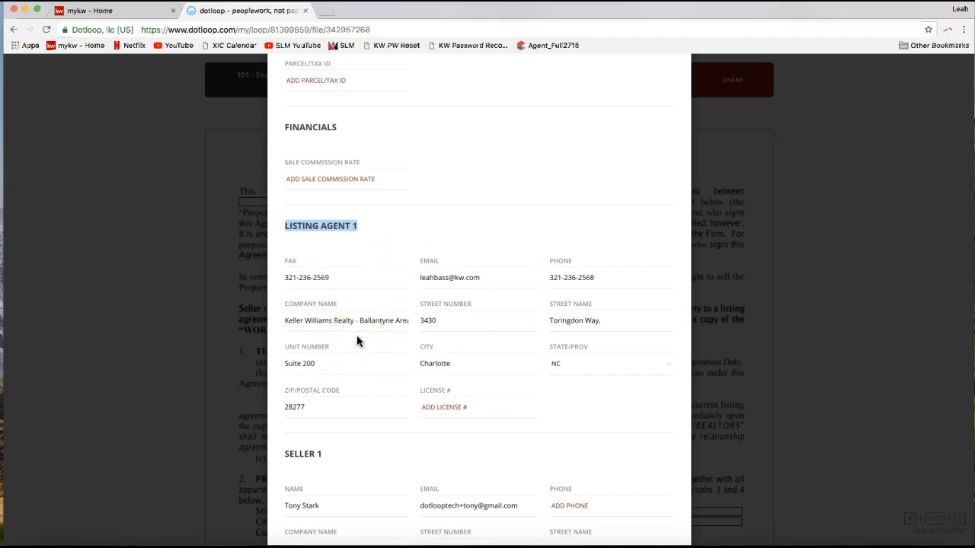
scroll(357, 335, "down", 2)
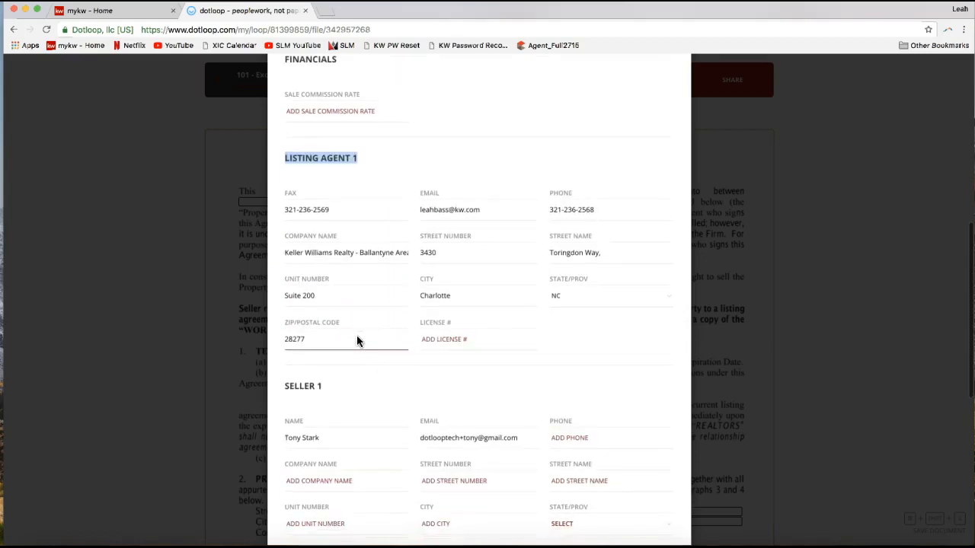
scroll(356, 341, "down", 3)
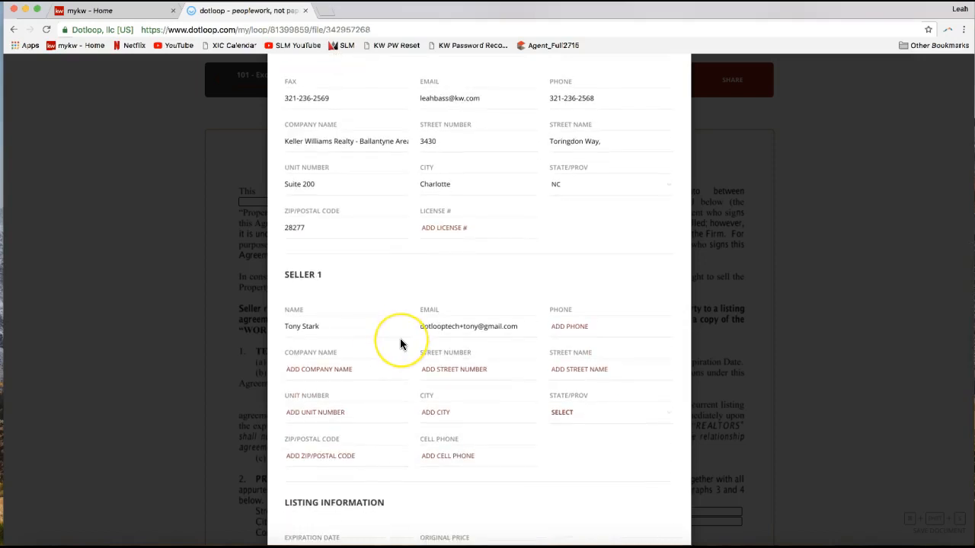
scroll(400, 342, "down", 4)
scroll(400, 343, "down", 4)
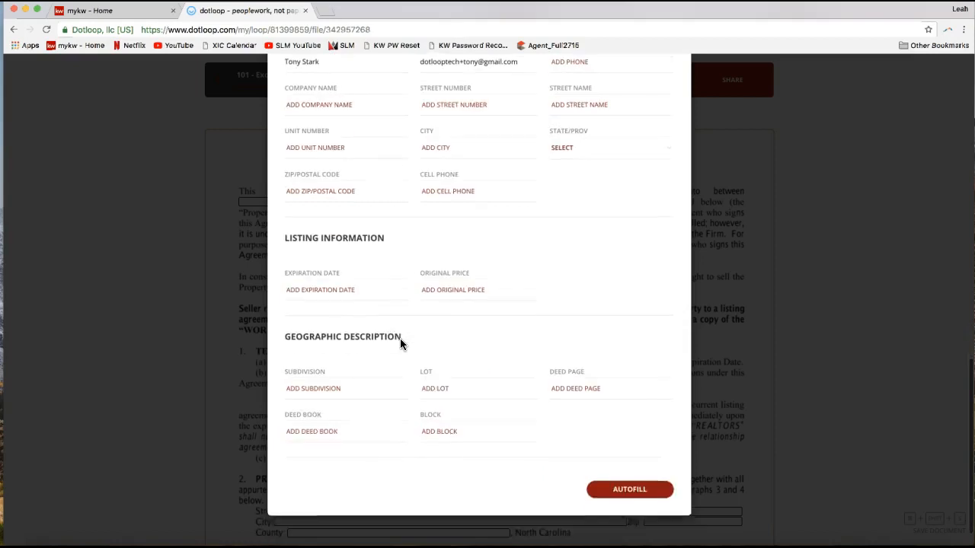
left_click(368, 188)
left_click(386, 369)
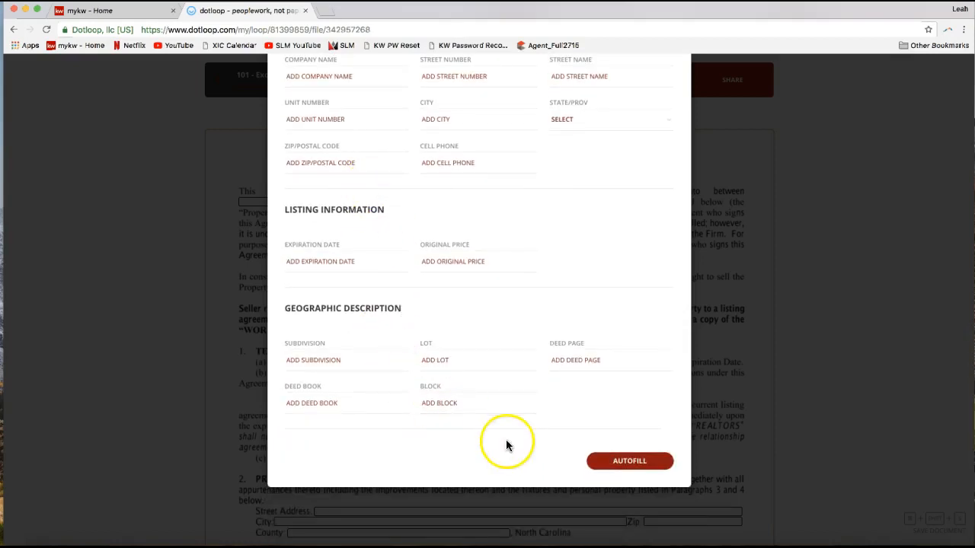
- Autofill the Exclusive Right to Sell Listing Agreement and review the seller, firm and property address fields on page 1
left_click(632, 463)
left_click(630, 467)
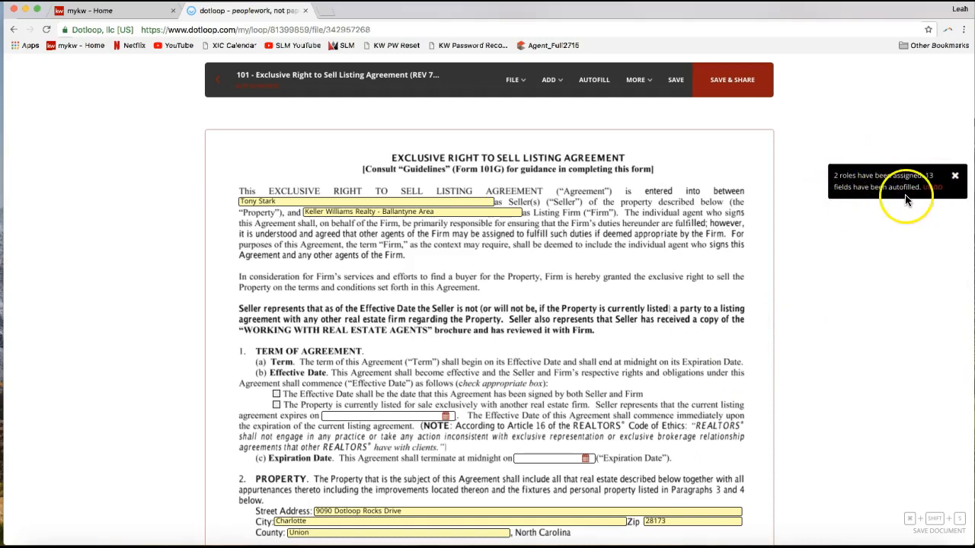
scroll(672, 245, "down", 2)
left_click(403, 452)
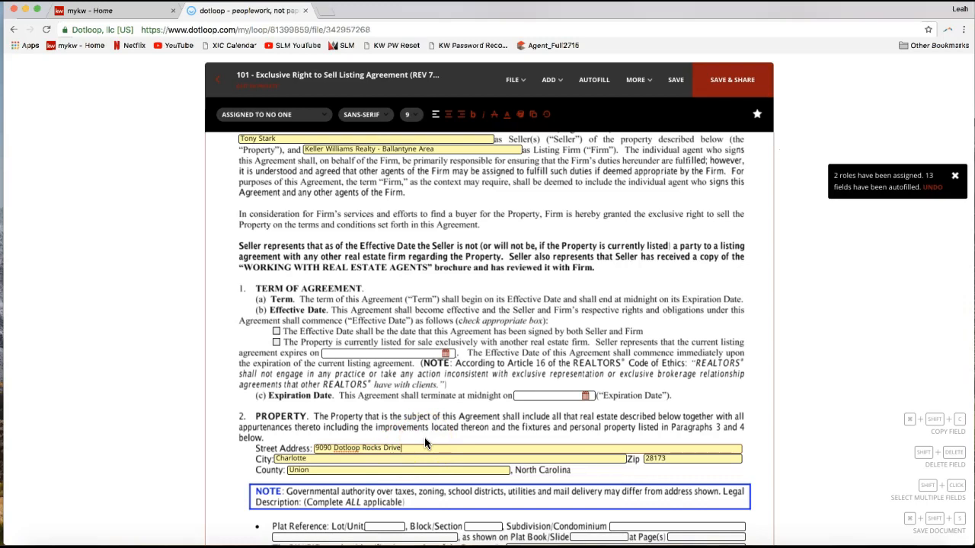
scroll(424, 437, "down", 1)
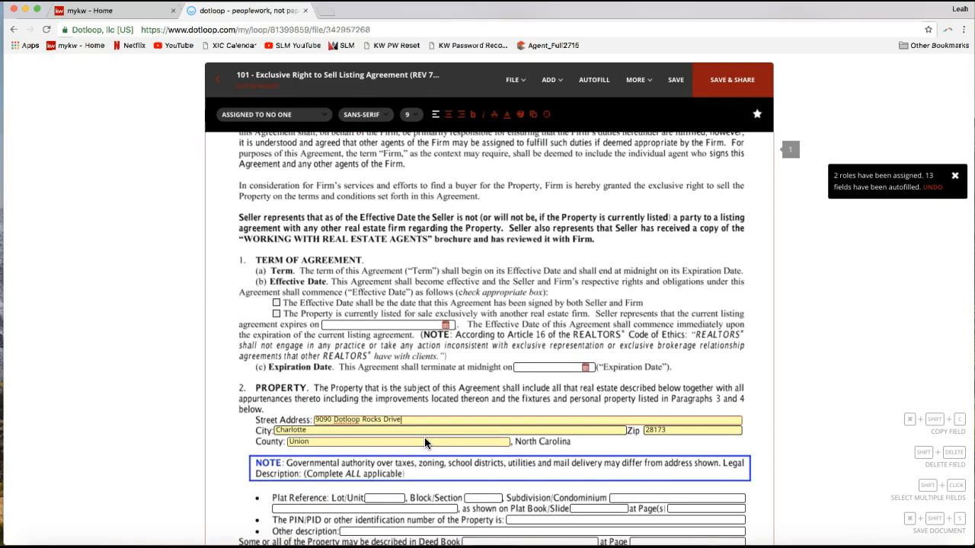
scroll(424, 437, "down", 4)
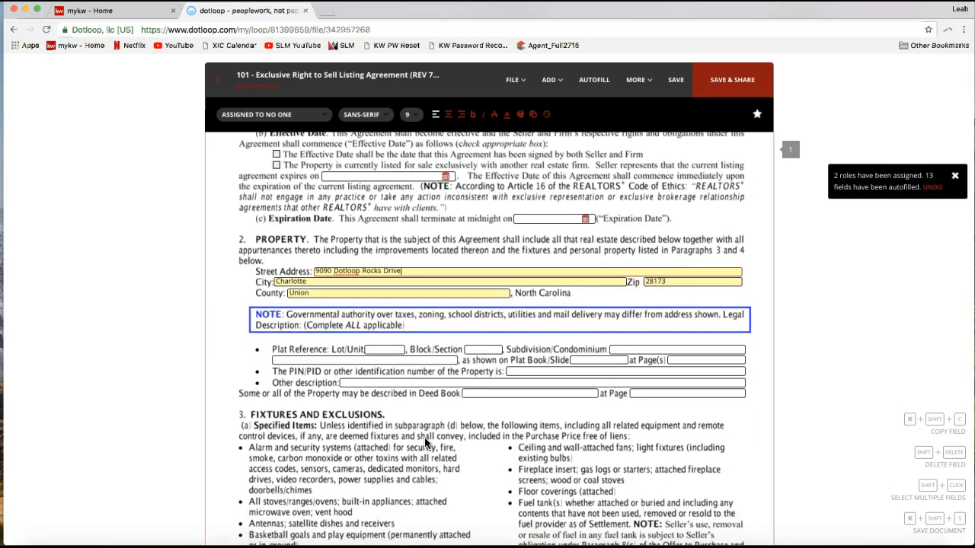
scroll(424, 437, "up", 1)
scroll(425, 444, "up", 6)
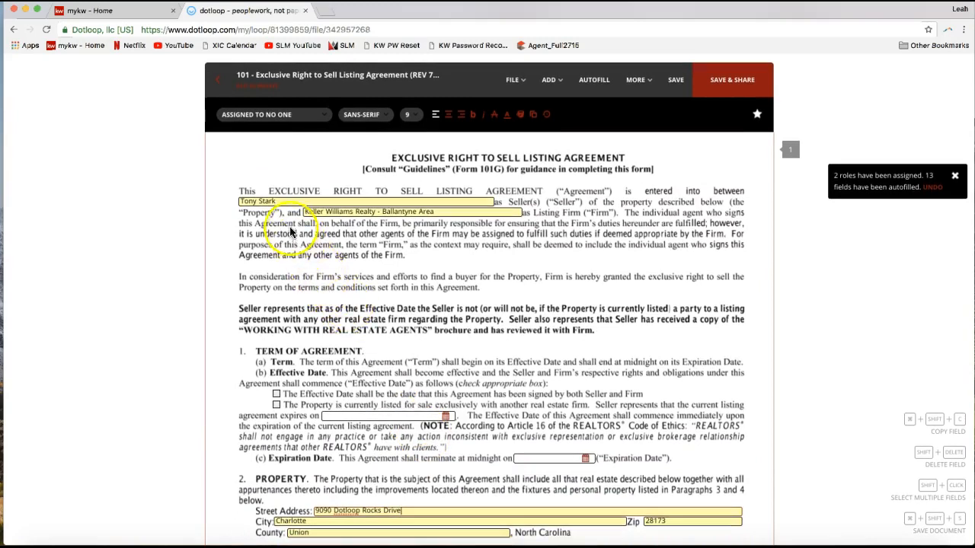
- Append "and" plus the second seller's full name to the seller field, and place the cursor in the listing firm field
left_click(286, 201)
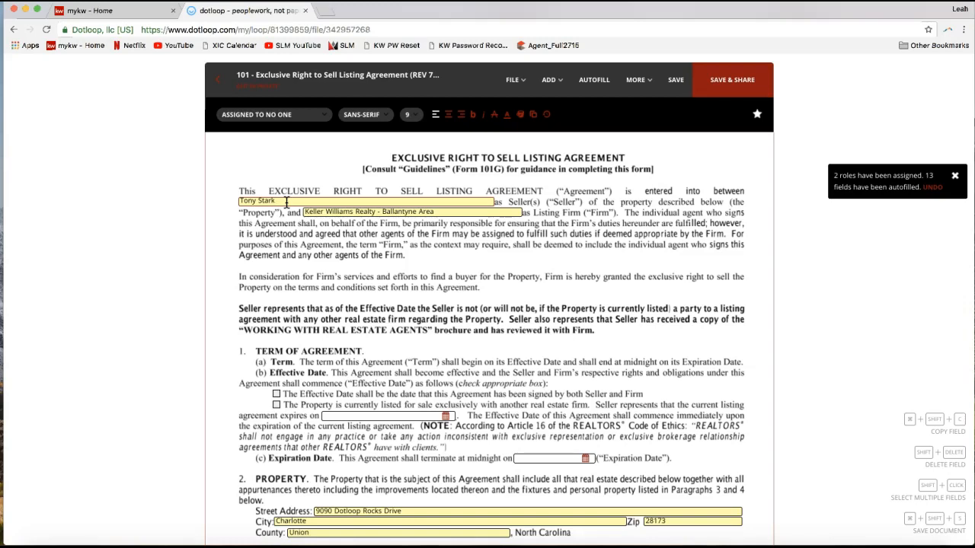
type("and Pepper Potts")
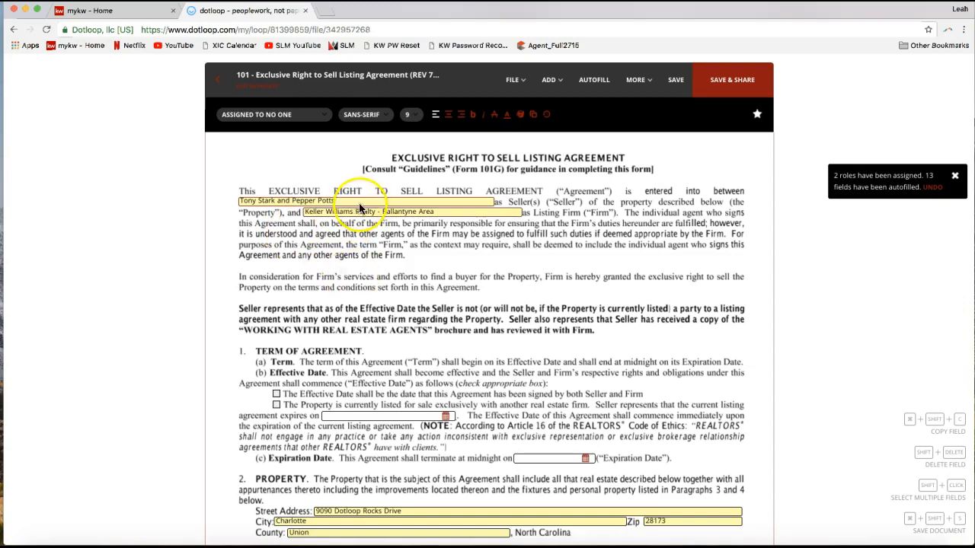
left_click(442, 211)
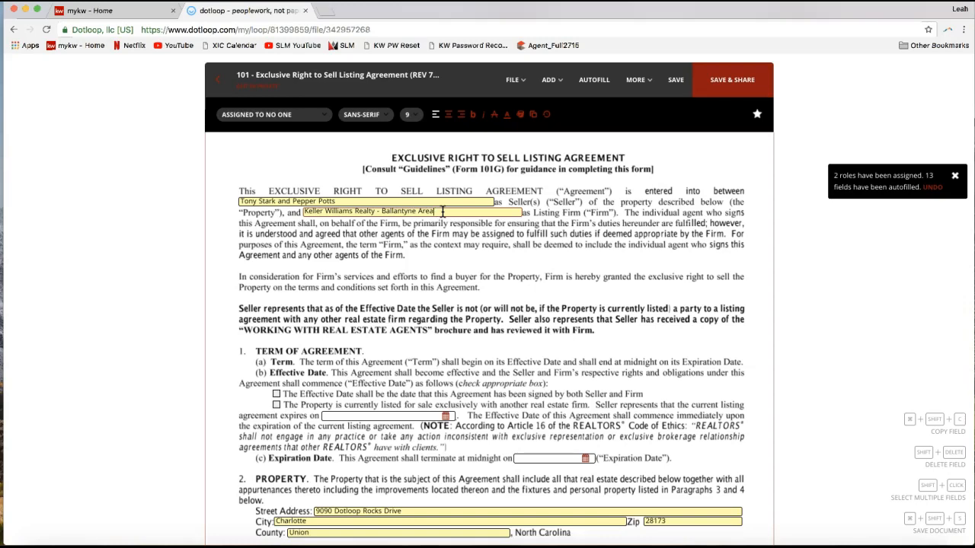
- Check the Effective Date option stating the property is currently listed for sale exclusively with another real estate firm
scroll(351, 259, "down", 2)
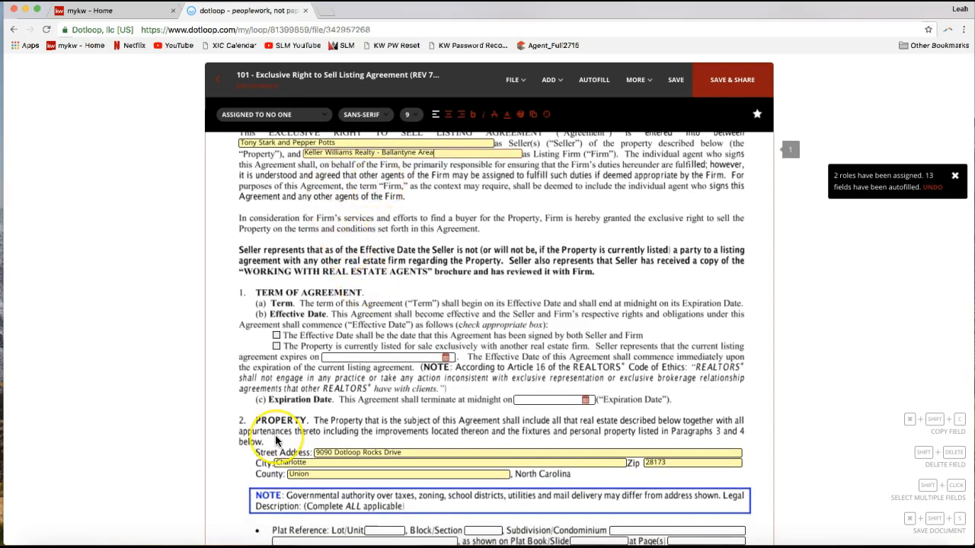
scroll(278, 431, "down", 1)
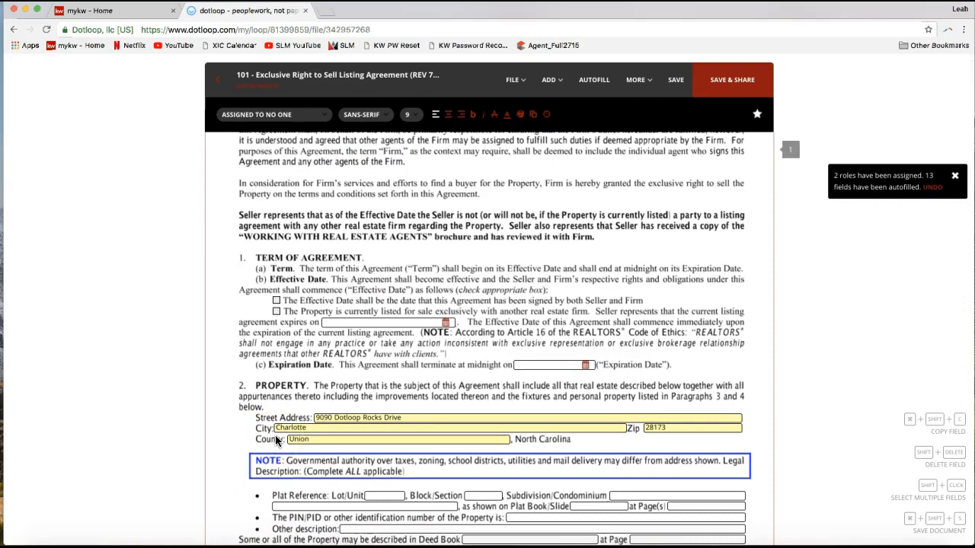
left_click(277, 313)
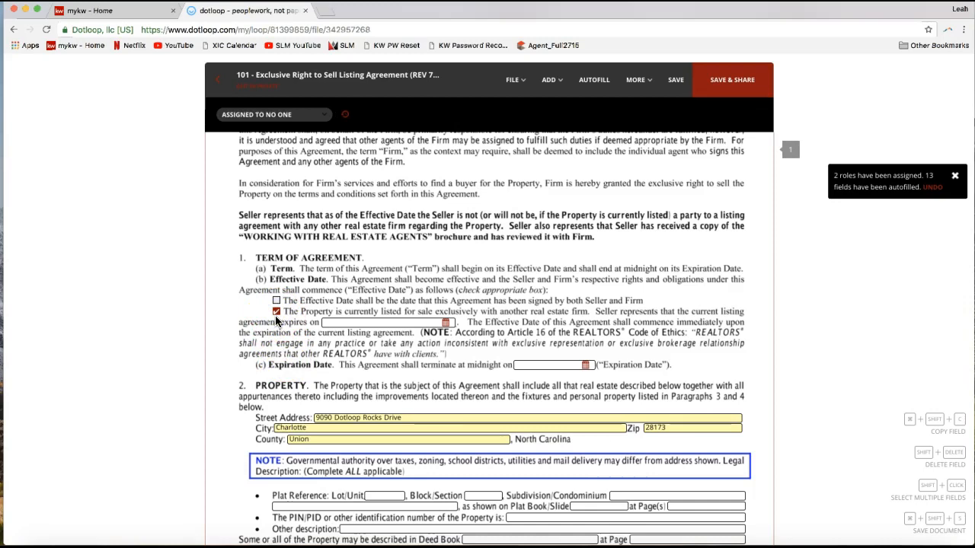
- Set the agreement's Expiration Date to 07/27/2018
scroll(593, 385, "down", 3)
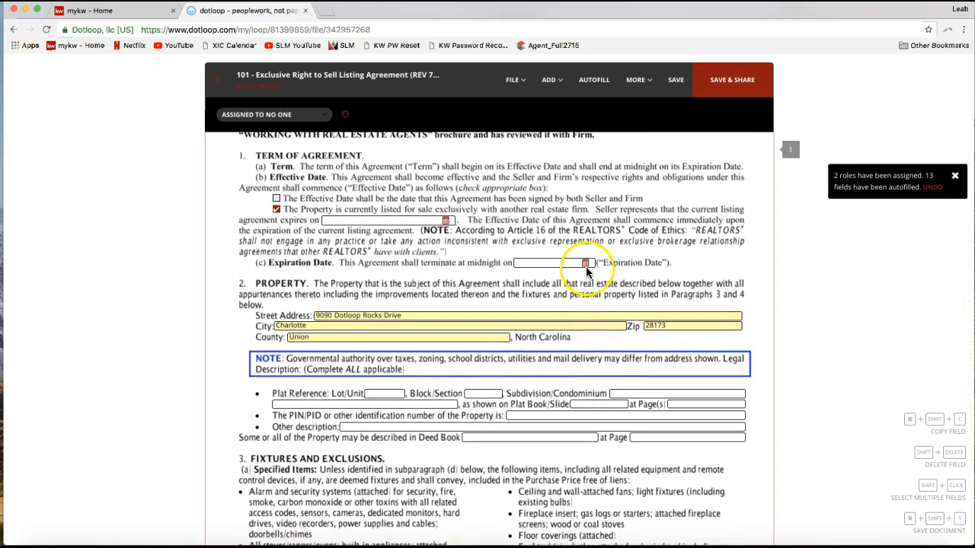
left_click(570, 263)
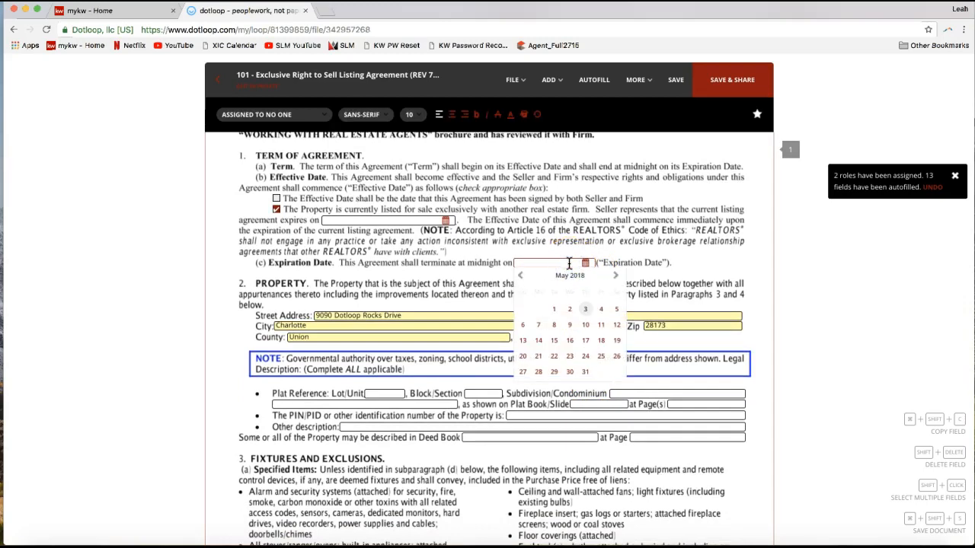
left_click(617, 276)
left_click(616, 275)
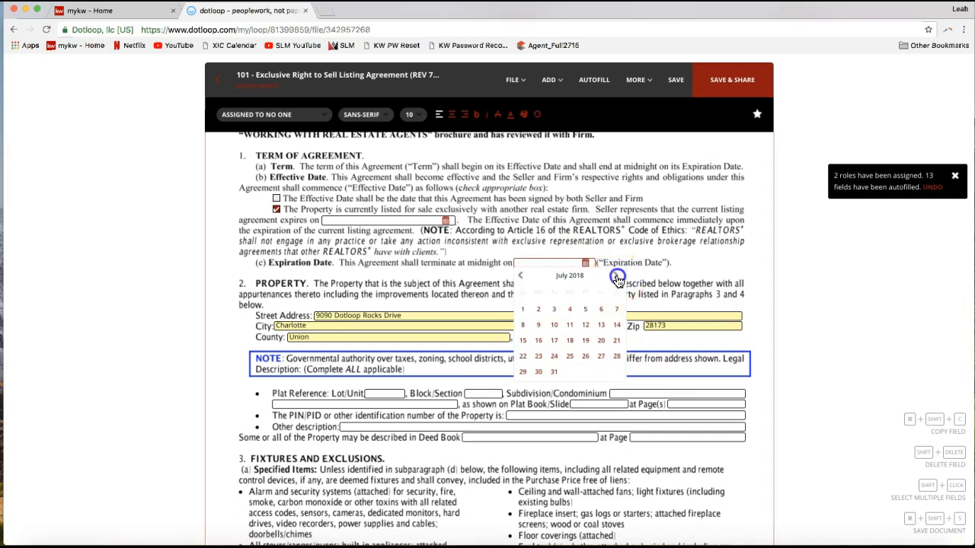
left_click(600, 356)
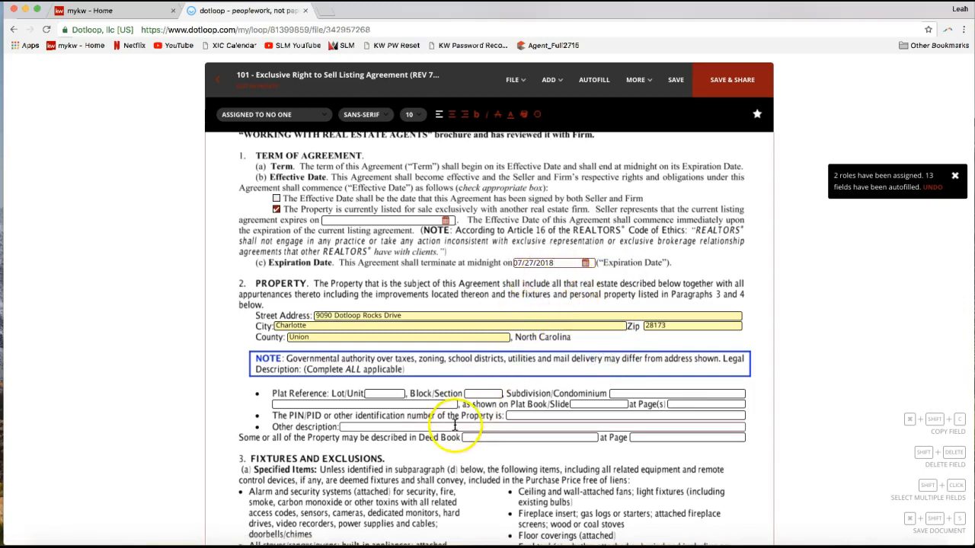
- Examine the blank Other description and Items Leased or Not Owned fields and the initials blocks ending page 1
left_click(430, 424)
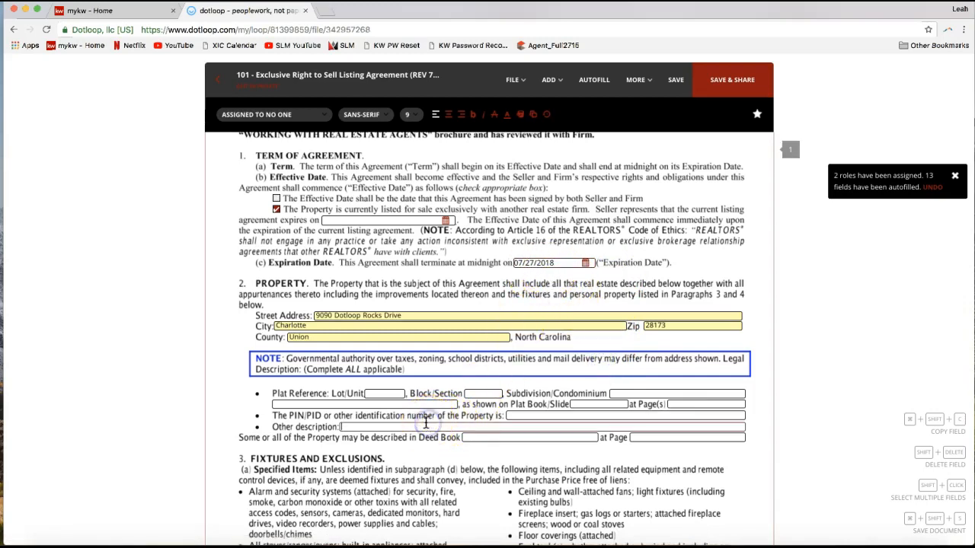
scroll(502, 393, "down", 1)
scroll(502, 393, "down", 1)
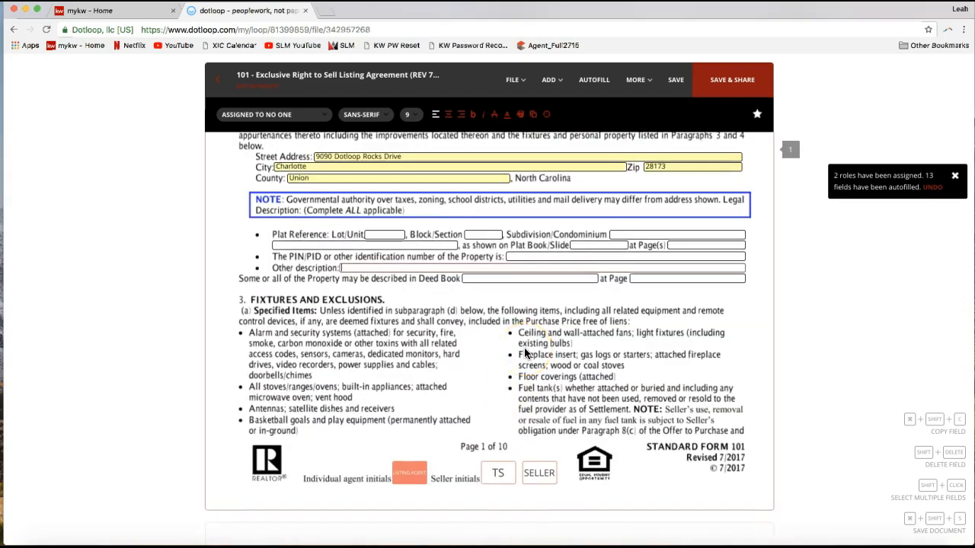
scroll(501, 217, "down", 4)
left_click(335, 427)
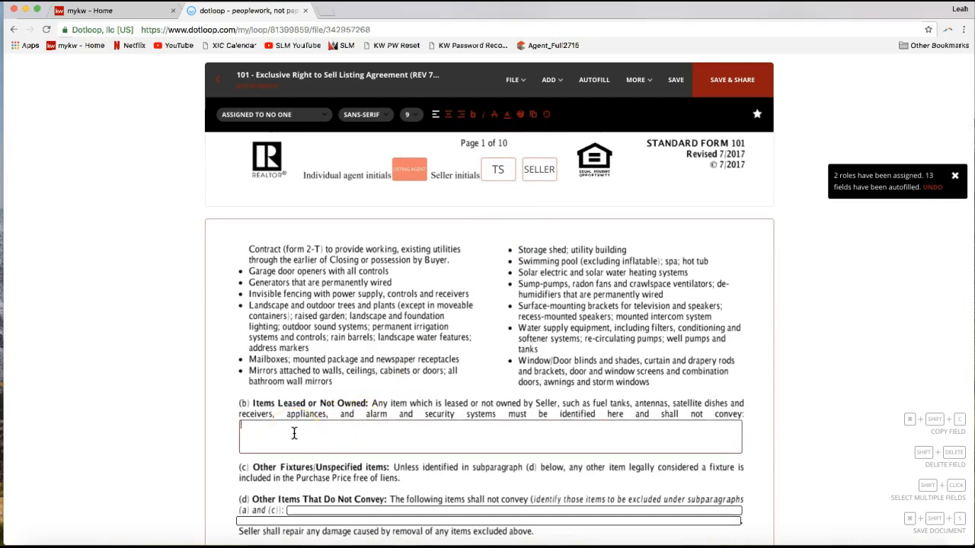
scroll(295, 433, "up", 3)
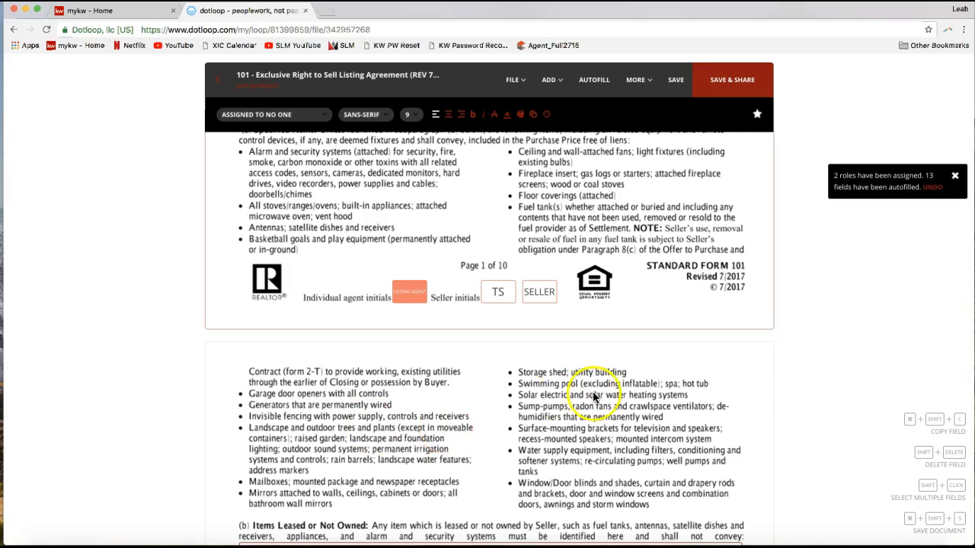
scroll(594, 396, "up", 2)
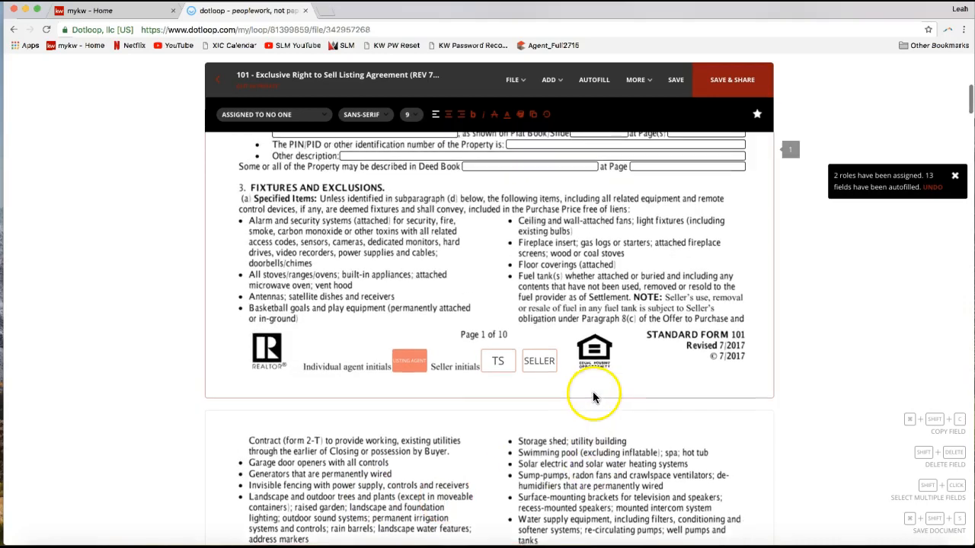
- Select the first seller initials field at the end of page 1 to check its assignment
left_click(498, 369)
scroll(495, 381, "up", 1)
scroll(457, 435, "up", 1)
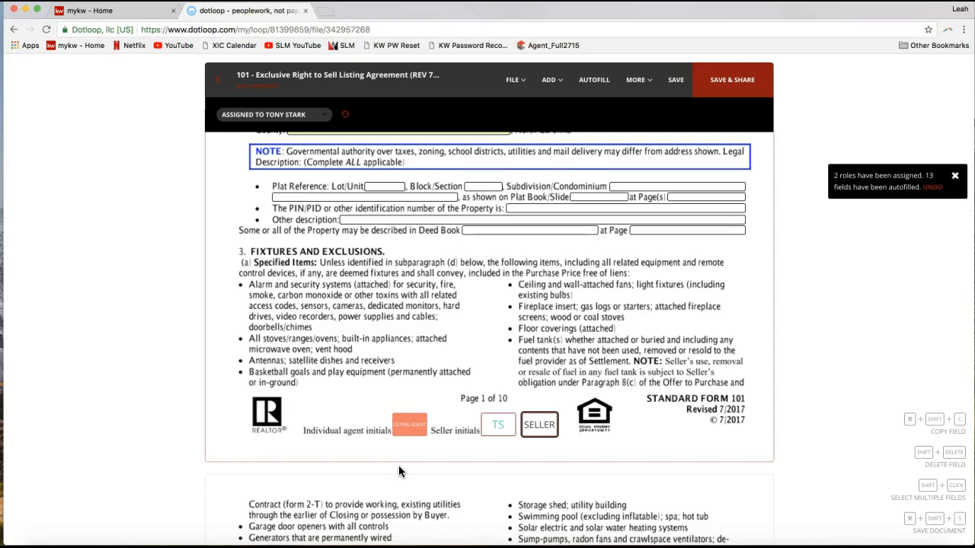
left_click(496, 432)
left_click(499, 426)
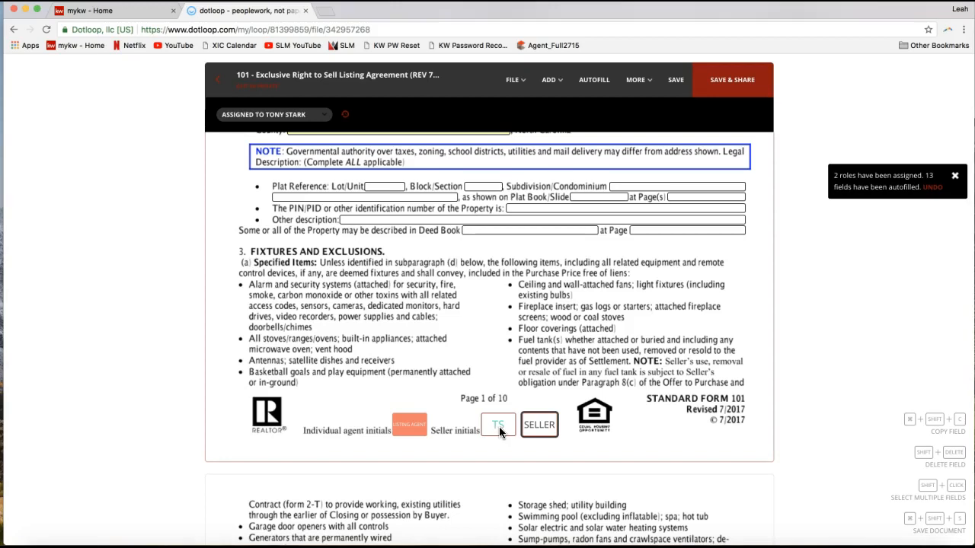
- Save the document changes while reopening the Autofill form, review its Roles section, and close the form
left_click(590, 92)
left_click(590, 92)
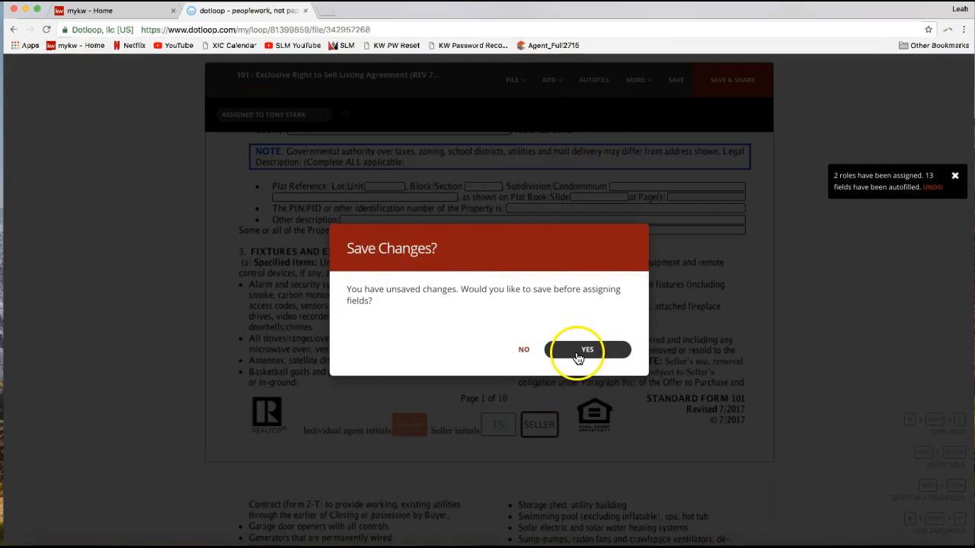
left_click(578, 355)
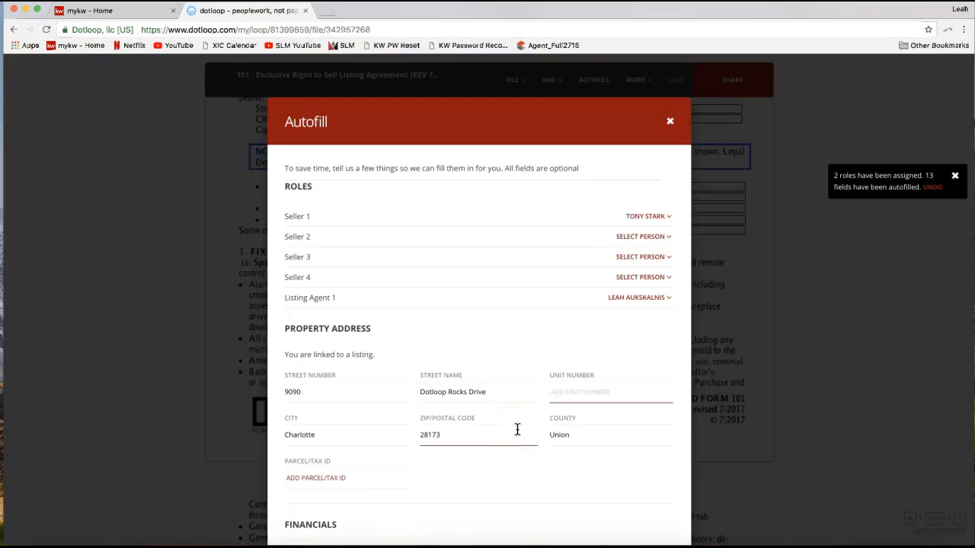
left_click_drag(268, 120, 337, 124)
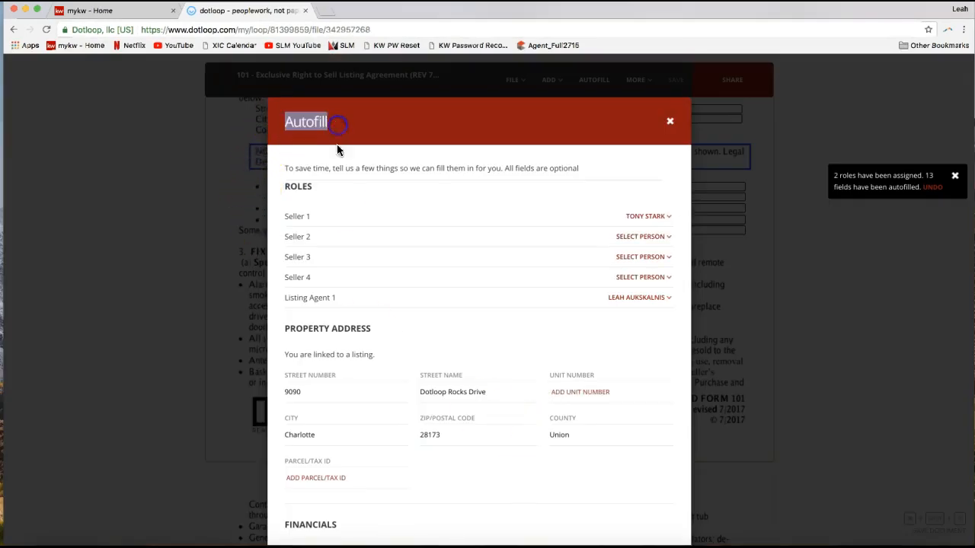
double_click(295, 186)
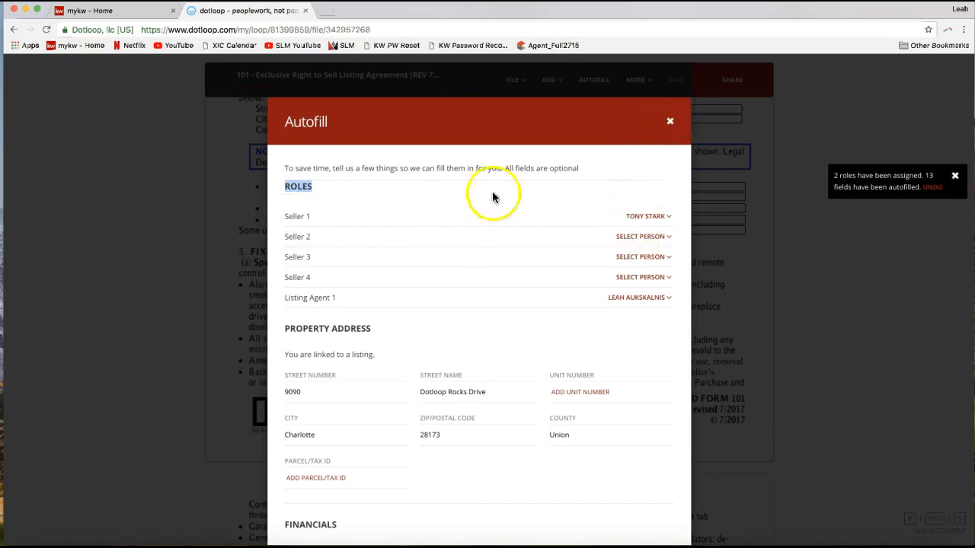
left_click(673, 123)
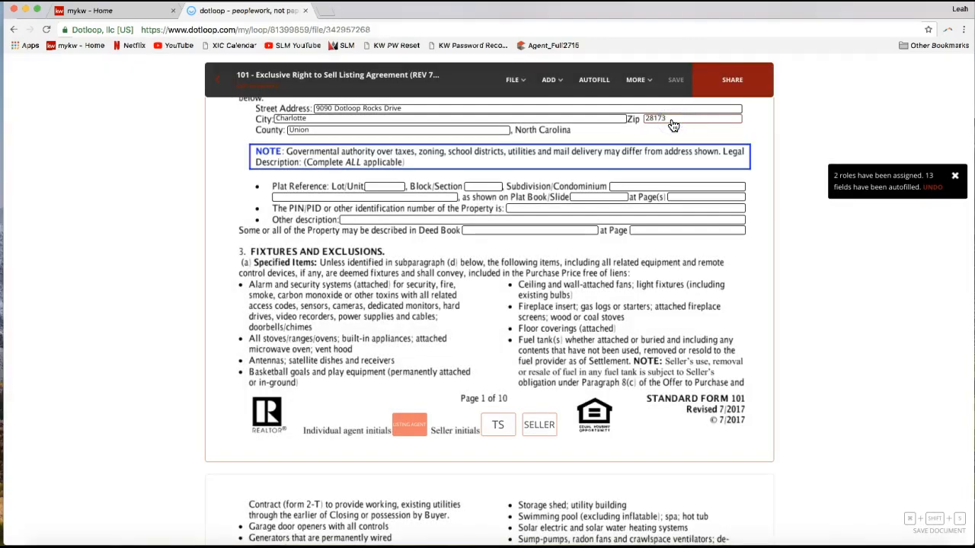
- Inspect who can sign the seller initials and listing agent initials fields at the end of page 1
left_click(495, 430)
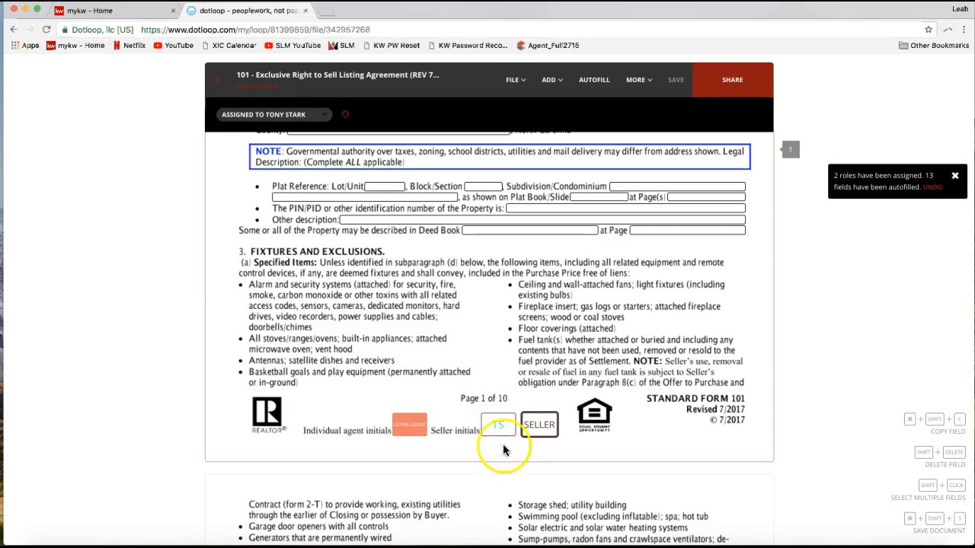
left_click(403, 431)
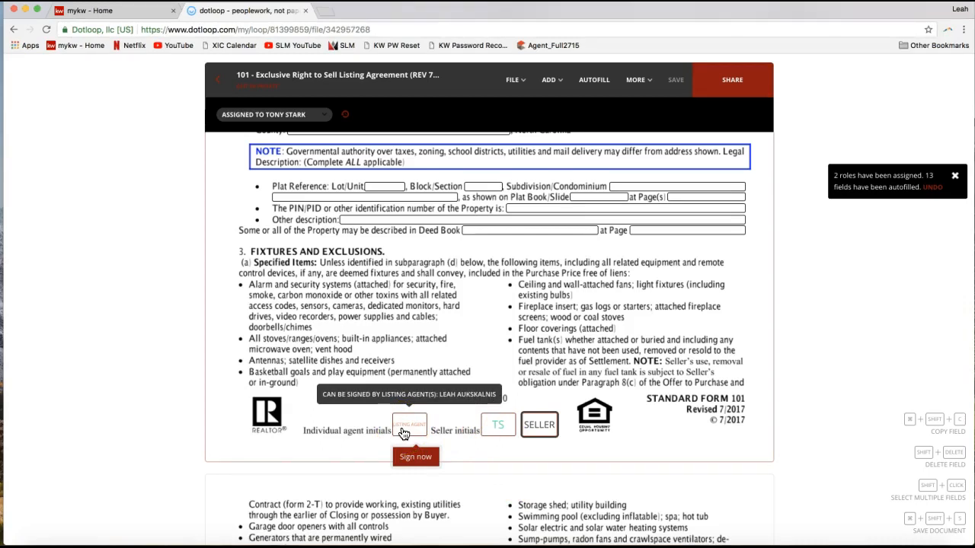
left_click(472, 409)
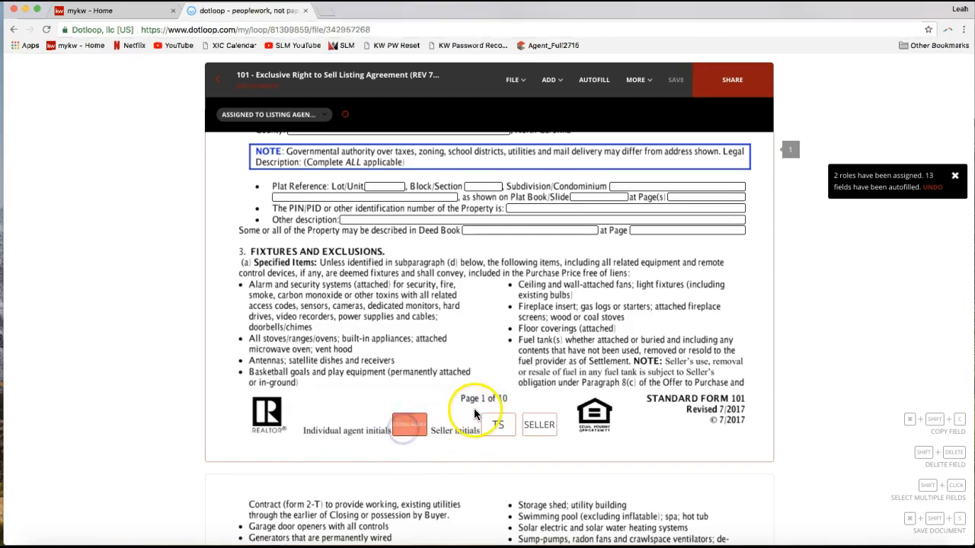
left_click(406, 429)
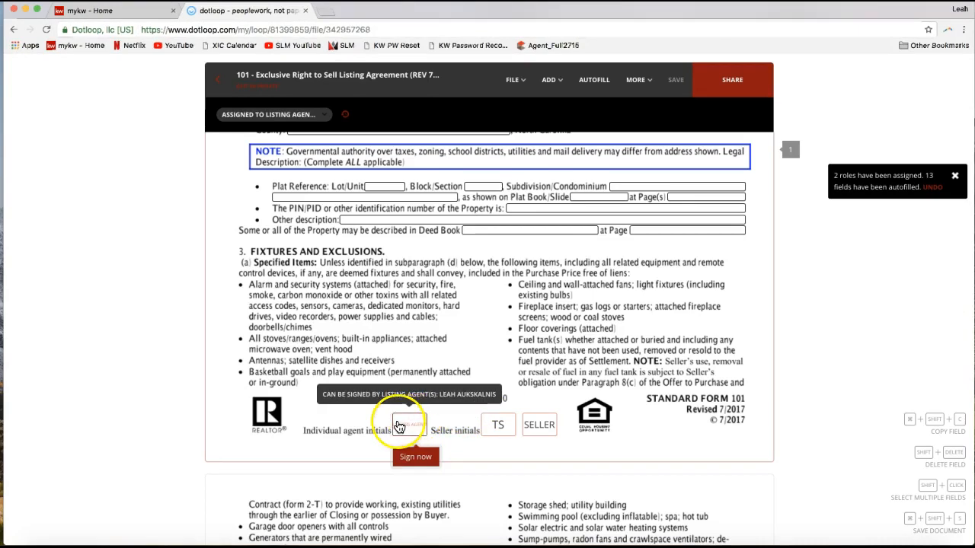
left_click(349, 432)
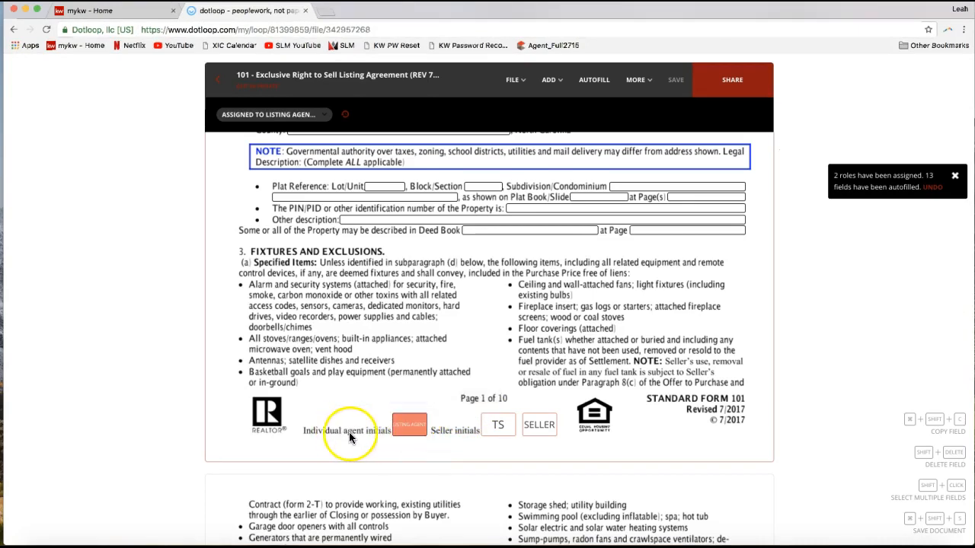
- Start signing the listing agent initials field on page 1 and remove the middle name and middle initial from the signature details
left_click(397, 437)
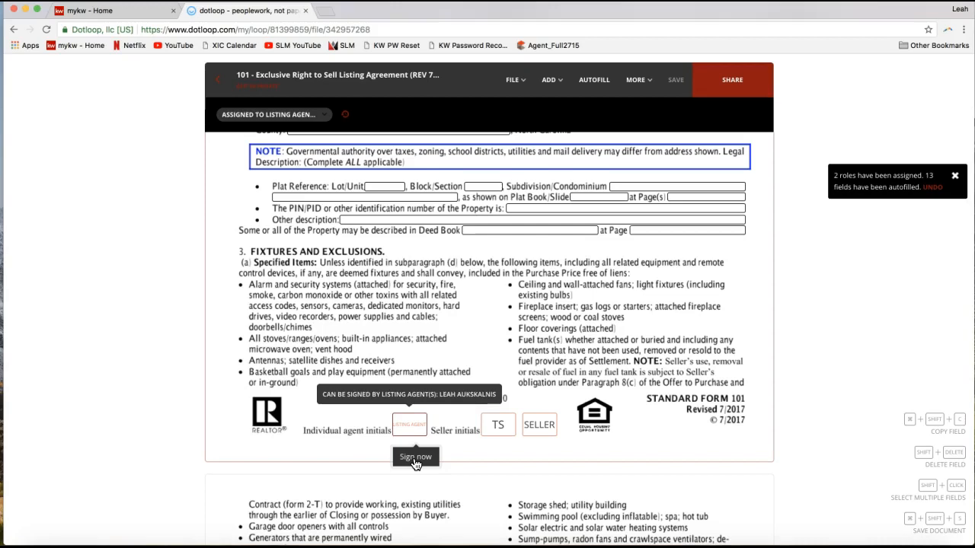
left_click(415, 457)
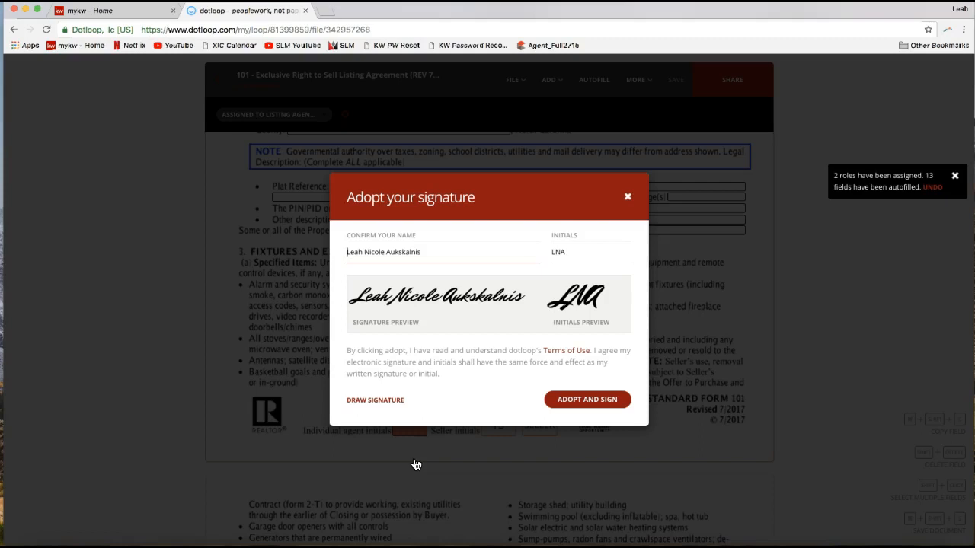
left_click(373, 251)
double_click(374, 251)
key("BackSpace")
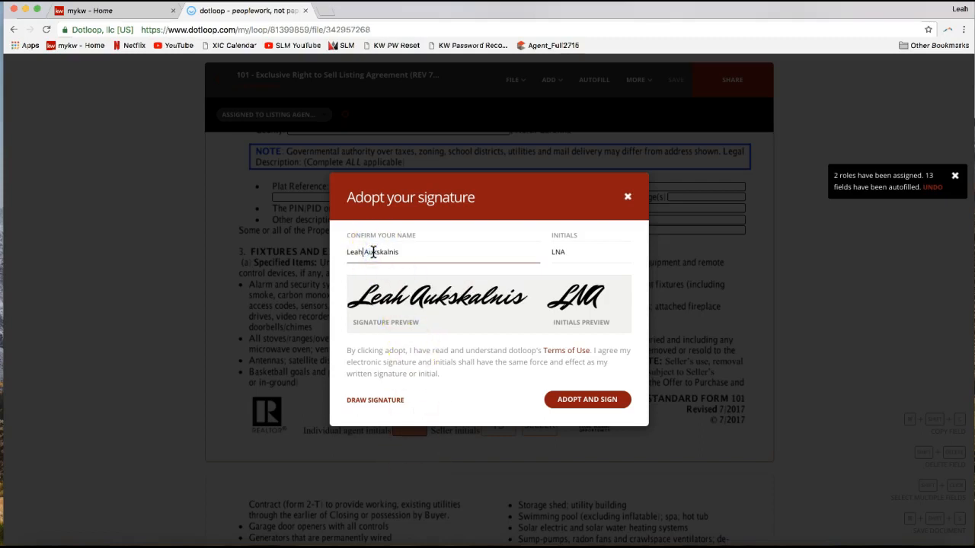
left_click(559, 252)
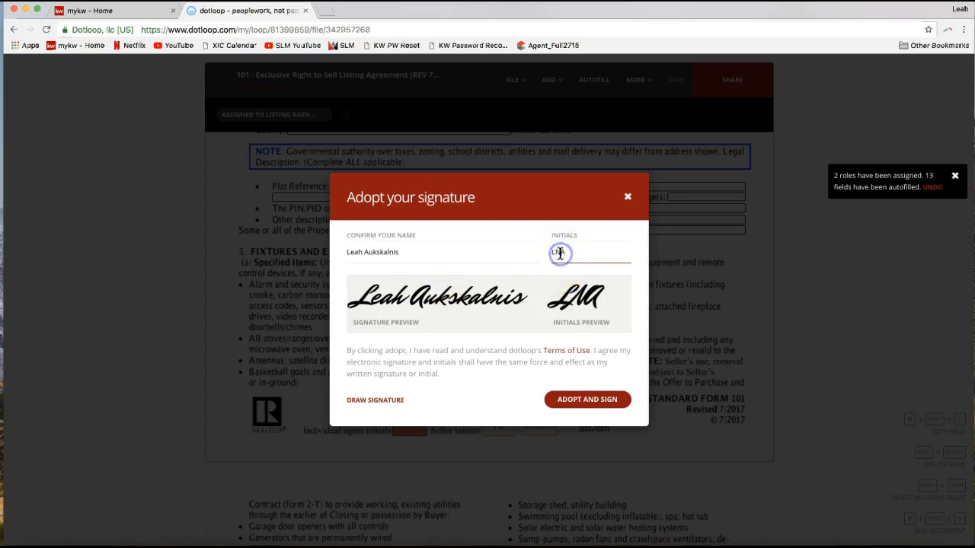
key("BackSpace")
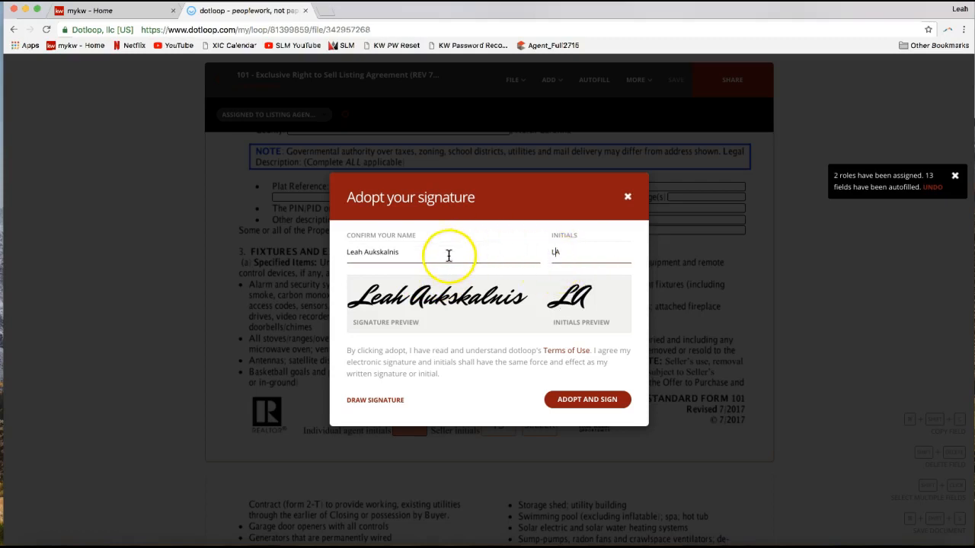
left_click(494, 251)
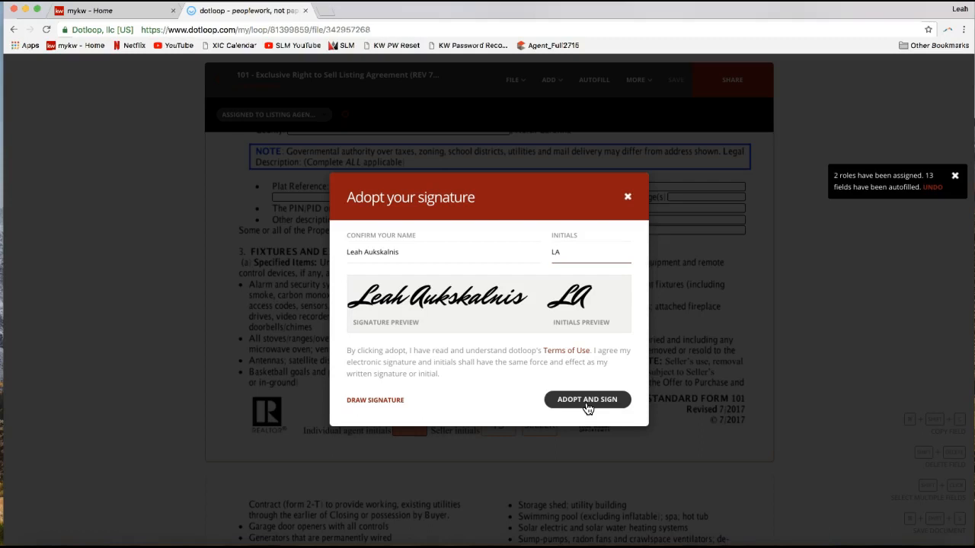
- Adopt the signature to sign the page 1 listing agent initials, and select the first seller initials field beside them
left_click(587, 404)
left_click(437, 433)
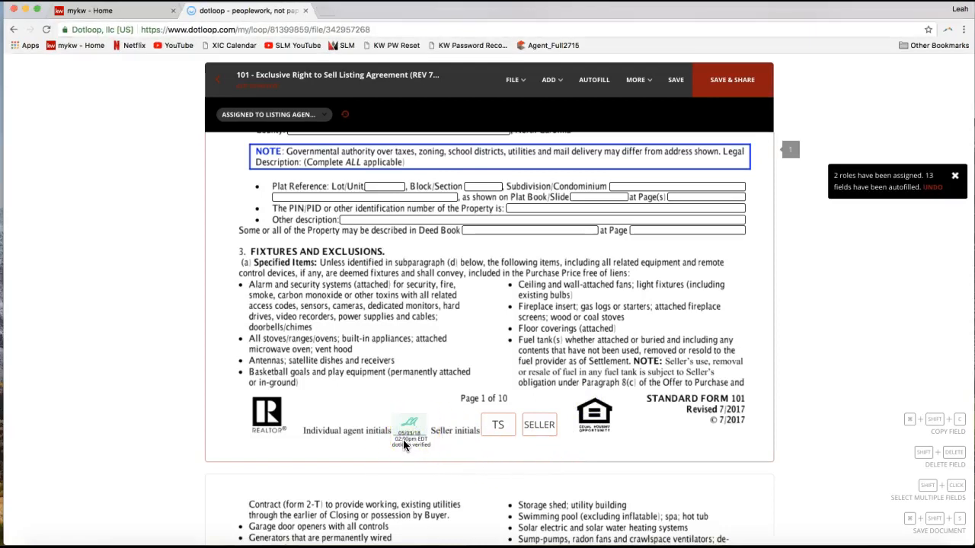
left_click(406, 435)
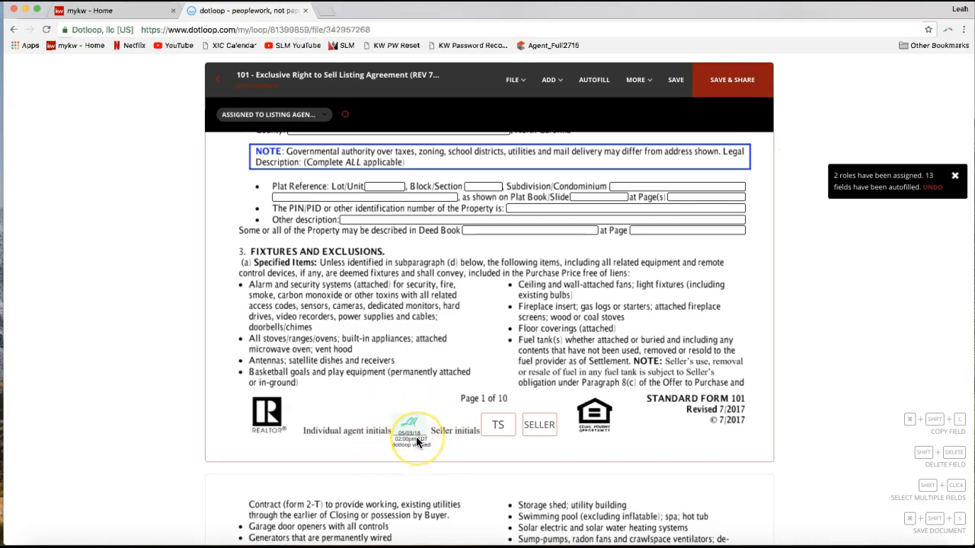
left_click(504, 431)
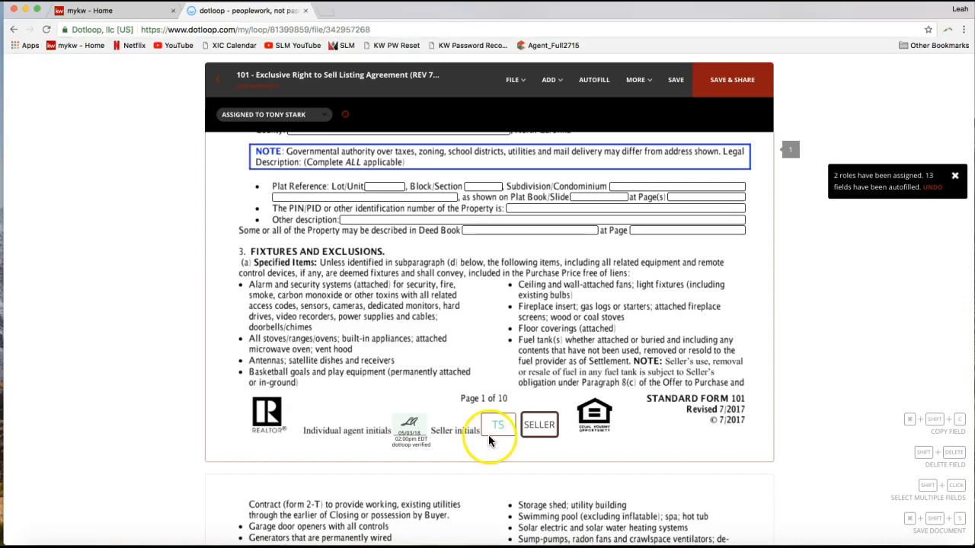
- Sign the listing agent initials field at the end of page 2 and dismiss the autofill notification
scroll(436, 438, "down", 5)
scroll(435, 439, "down", 15)
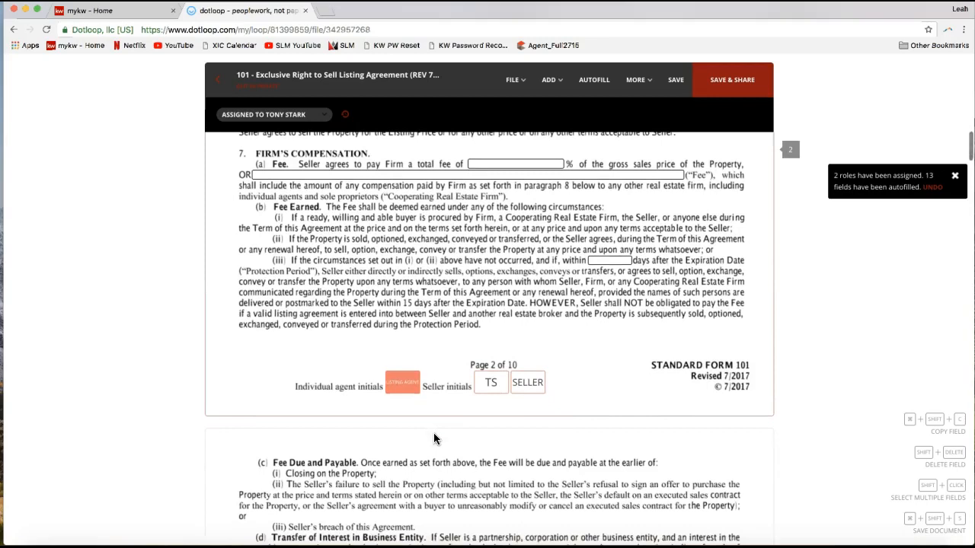
left_click(404, 387)
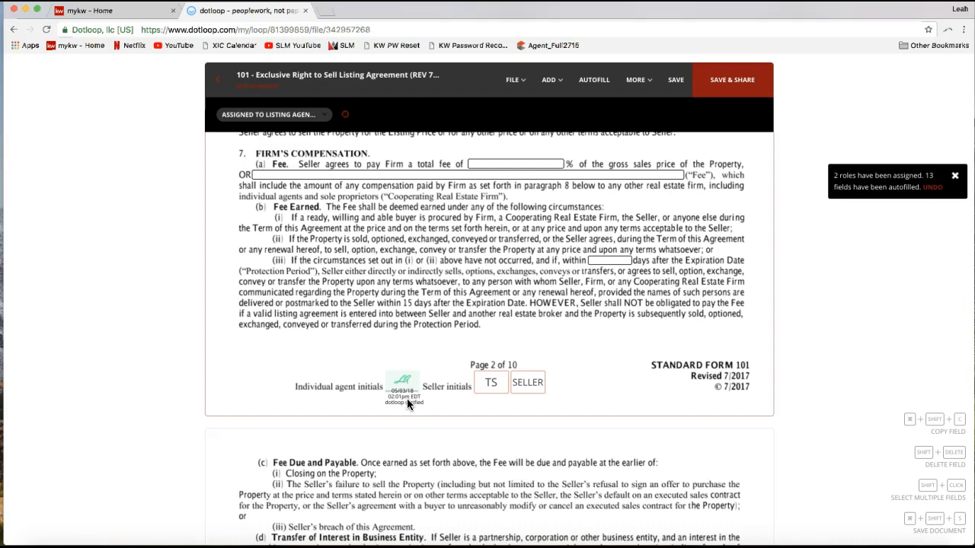
left_click(956, 176)
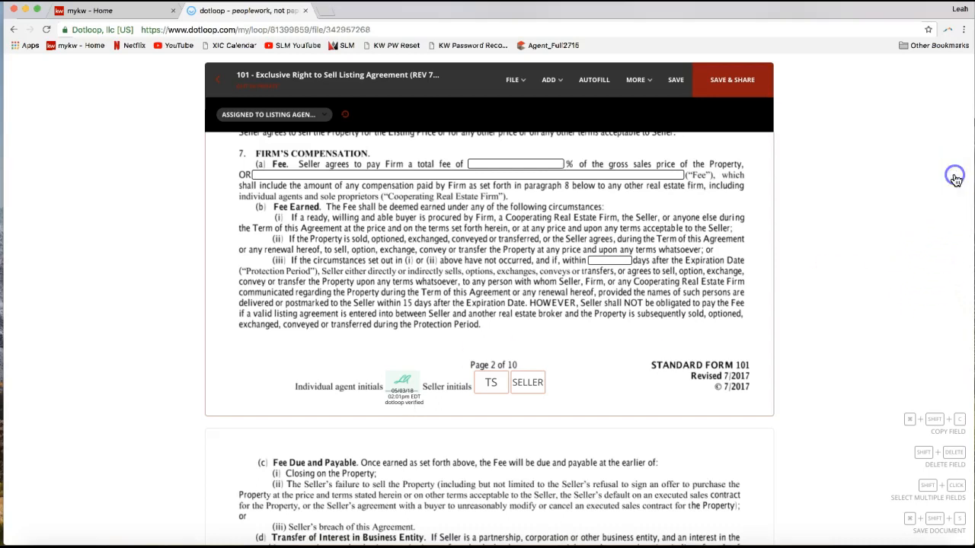
- Examine the signature section on page 10 and check the assignment of the first seller's signature field
scroll(921, 165, "down", 3)
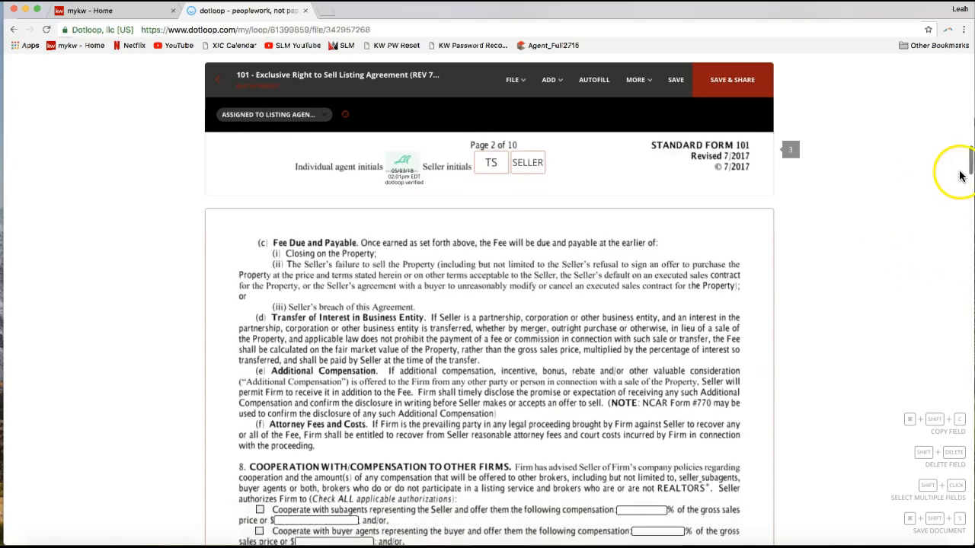
scroll(960, 173, "down", 1)
left_click(966, 202)
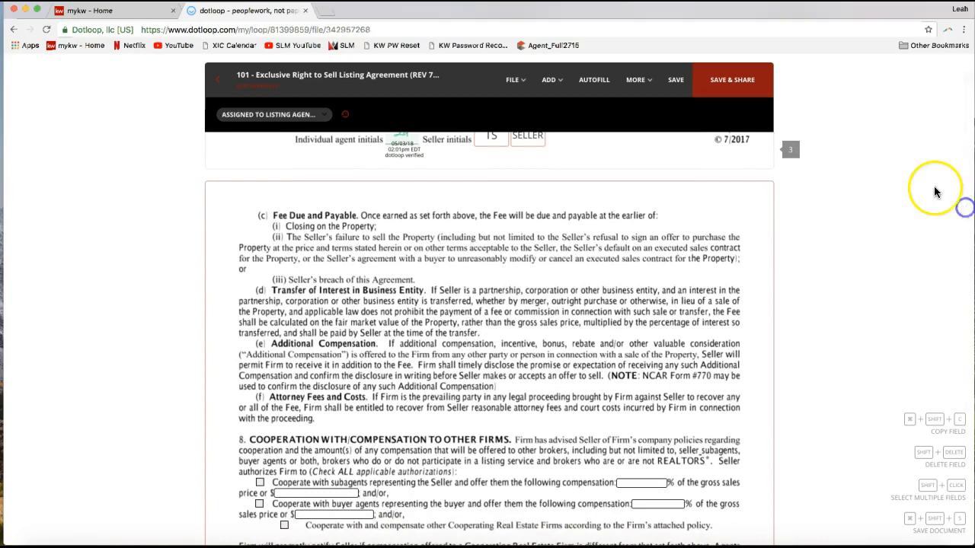
left_click_drag(968, 179, 943, 533)
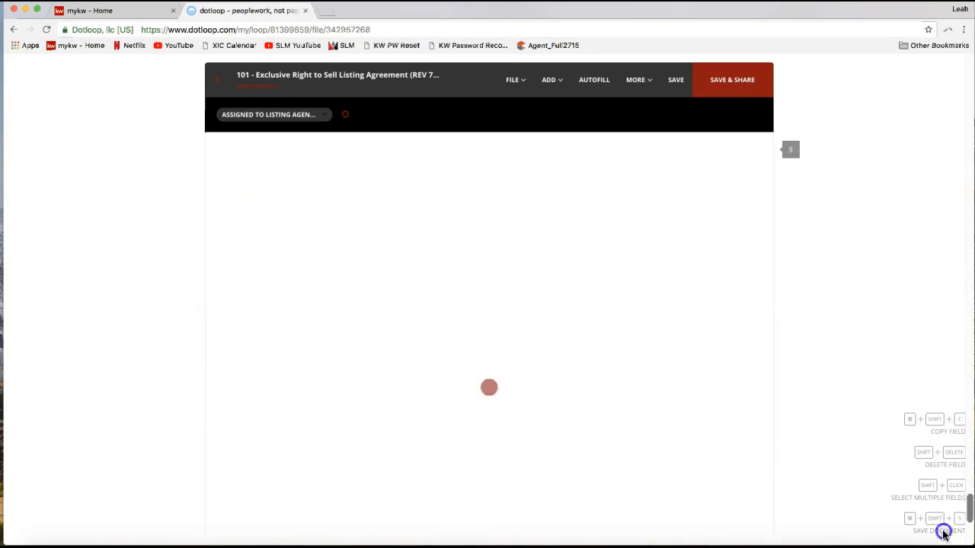
scroll(606, 456, "up", 5)
scroll(605, 454, "up", 5)
left_click(606, 336)
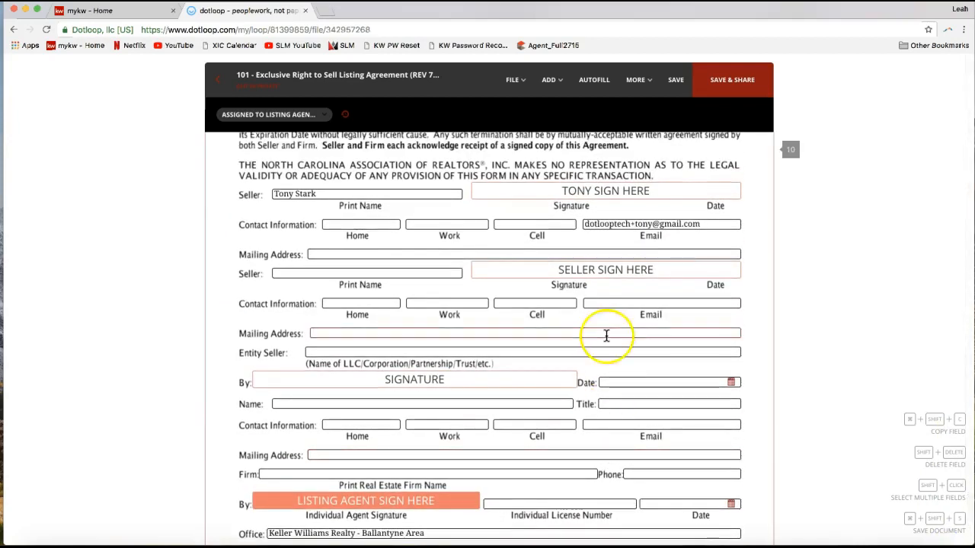
left_click(520, 308)
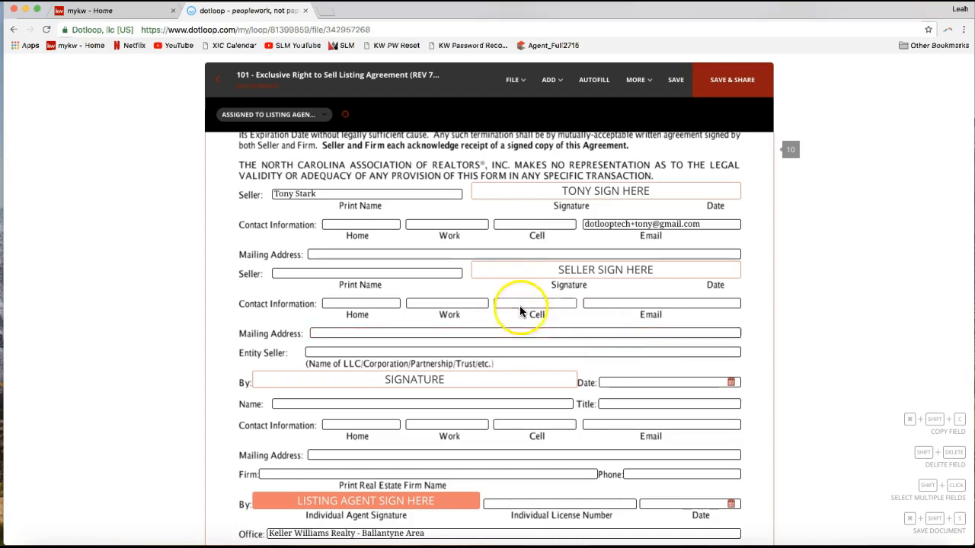
scroll(505, 287, "down", 1)
left_click(586, 171)
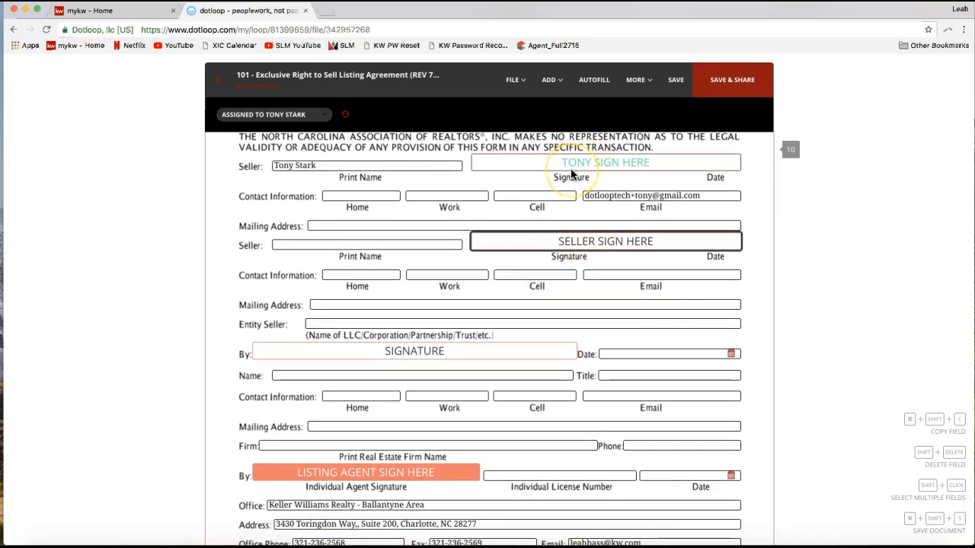
left_click(645, 175)
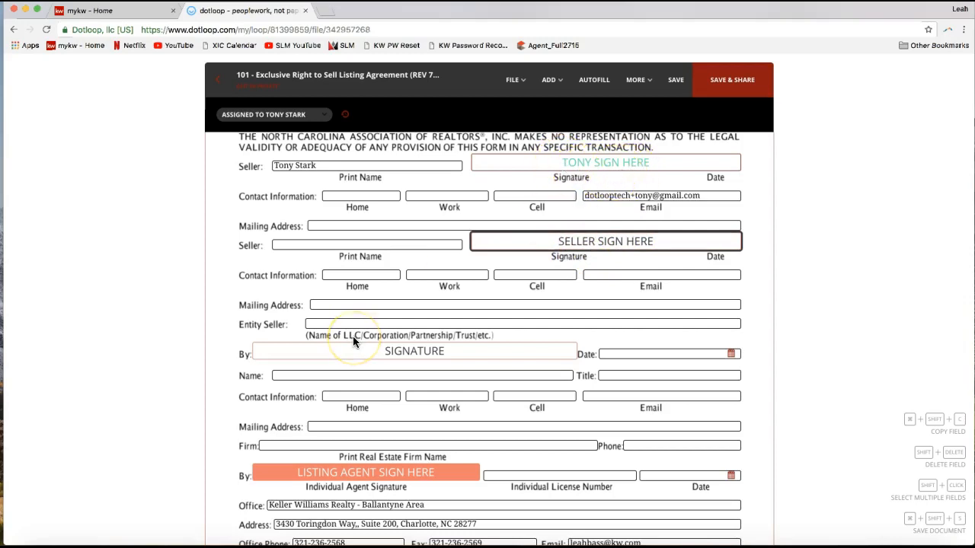
- Sign the listing agent signature field near the end of page 10
scroll(354, 339, "down", 2)
left_click(346, 402)
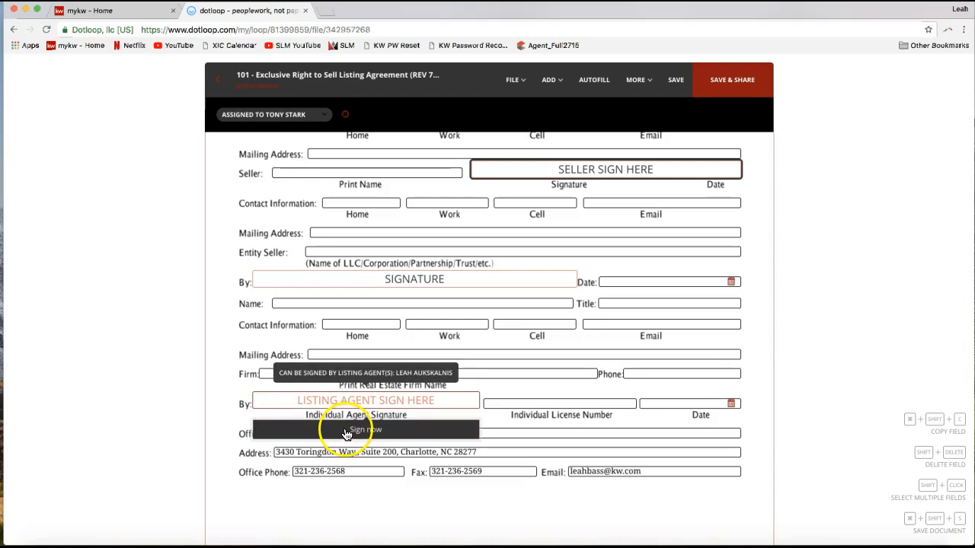
left_click(345, 431)
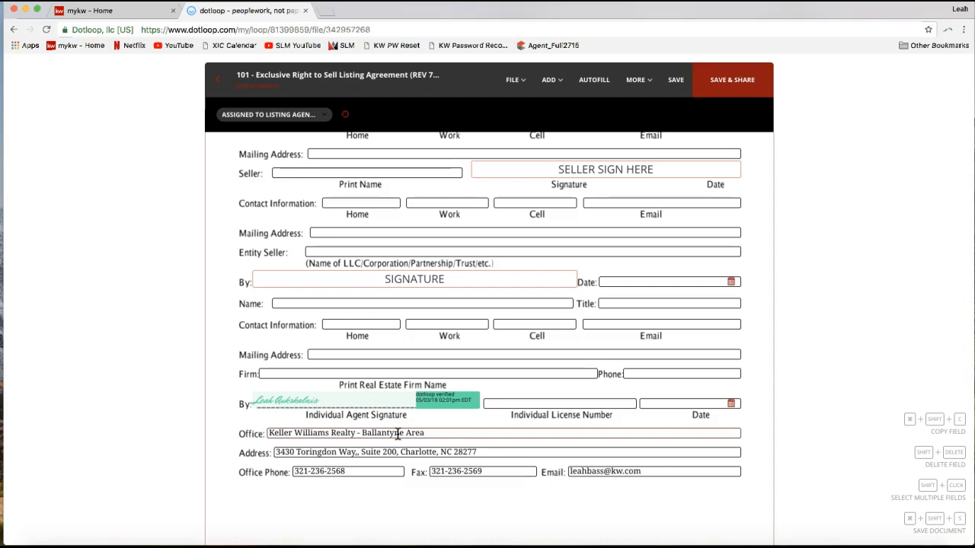
- Save the signed listing agreement and open its sharing form, closing the app recommendation survey without rating
left_click(735, 105)
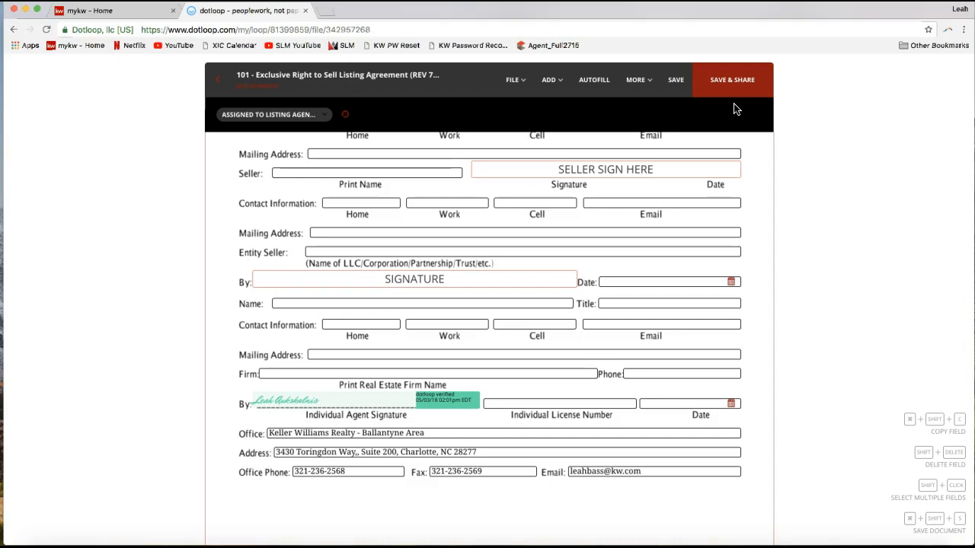
left_click(729, 92)
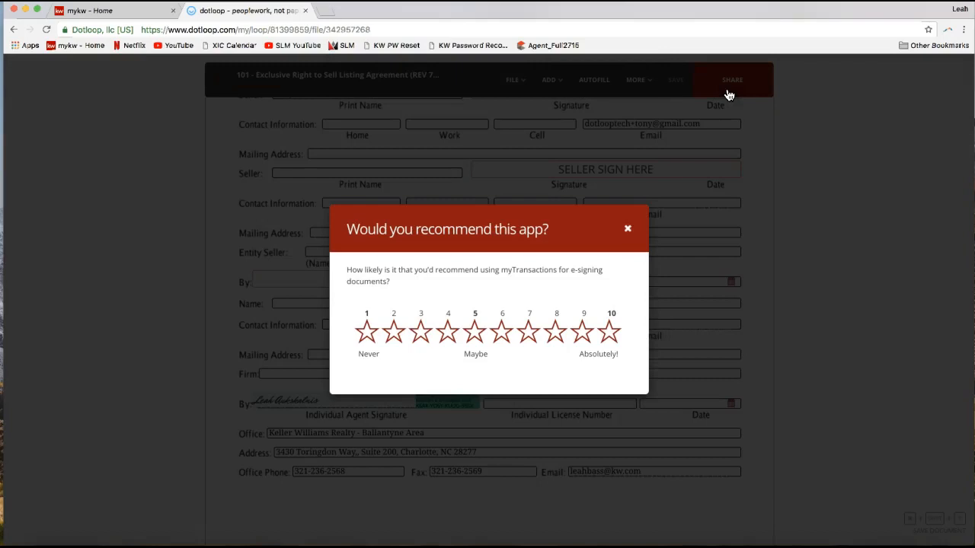
left_click(627, 229)
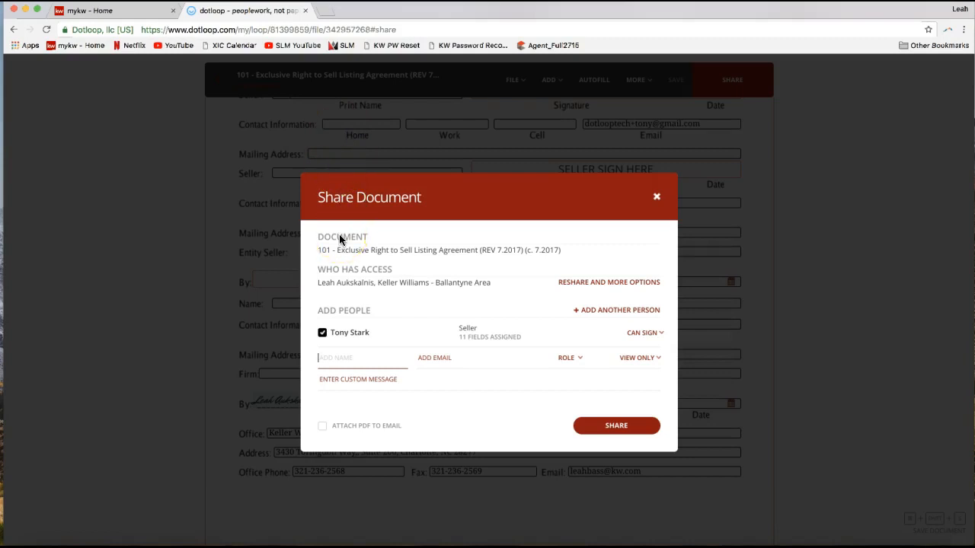
- Review the document, access and people sections of the sharing form, including the seller's role, and open the seller's permission choices
left_click_drag(316, 238, 369, 240)
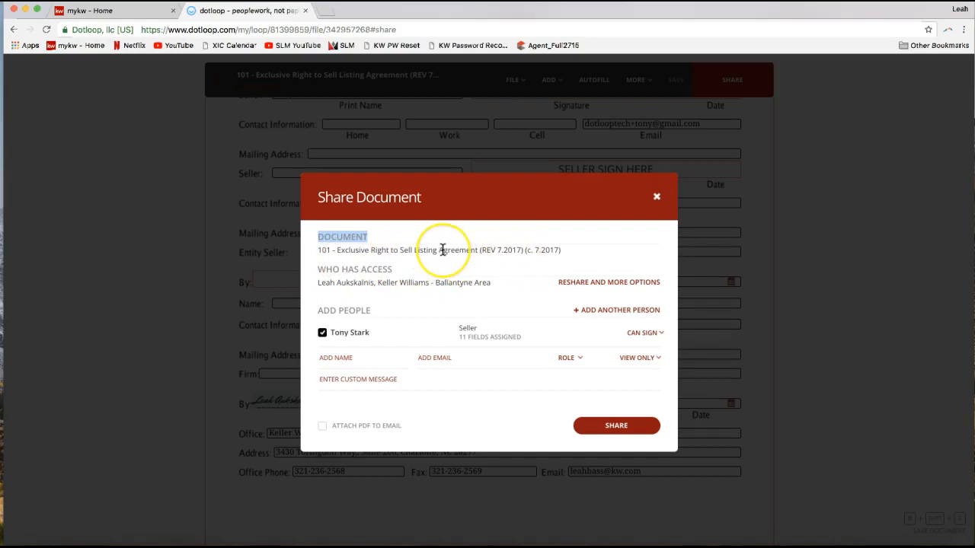
triple_click(351, 250)
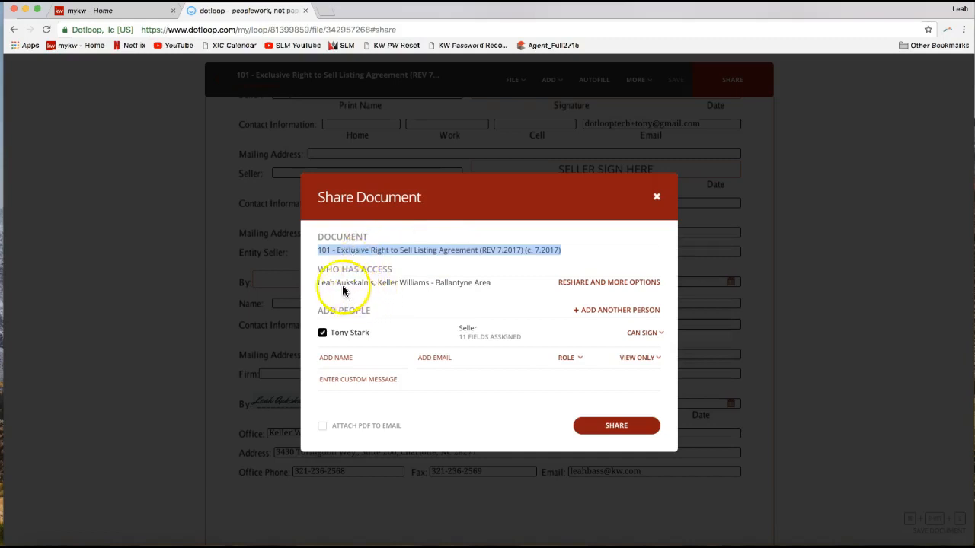
left_click_drag(322, 252, 374, 274)
triple_click(342, 272)
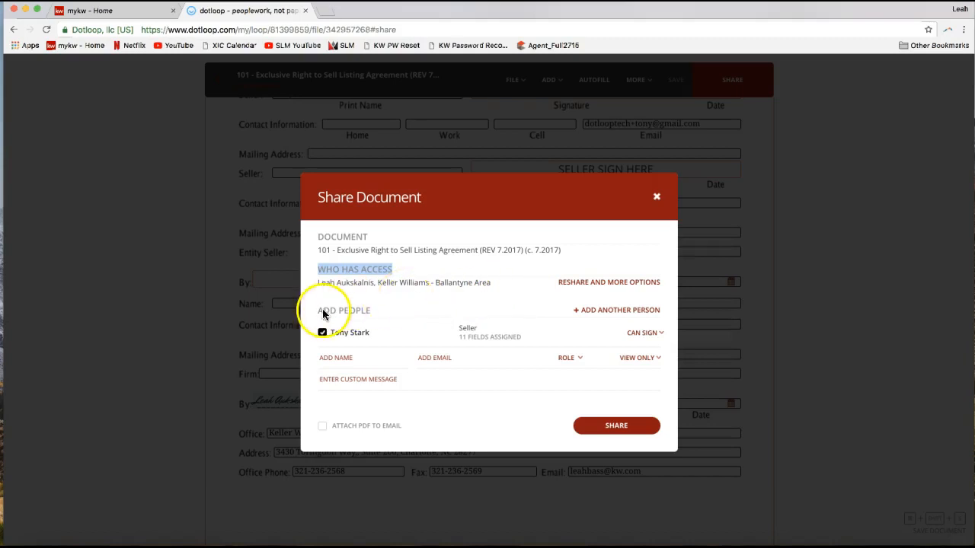
left_click_drag(319, 311, 373, 310)
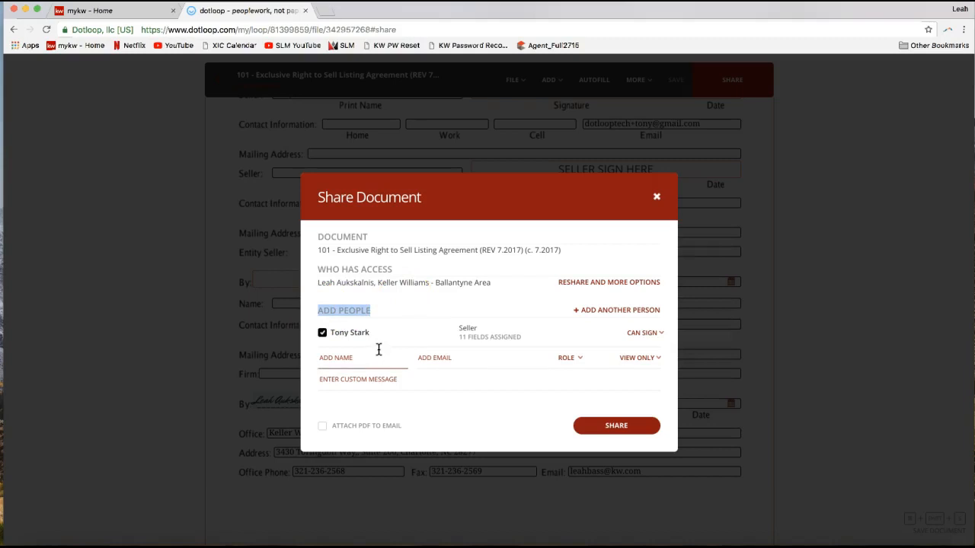
left_click_drag(345, 336, 361, 337)
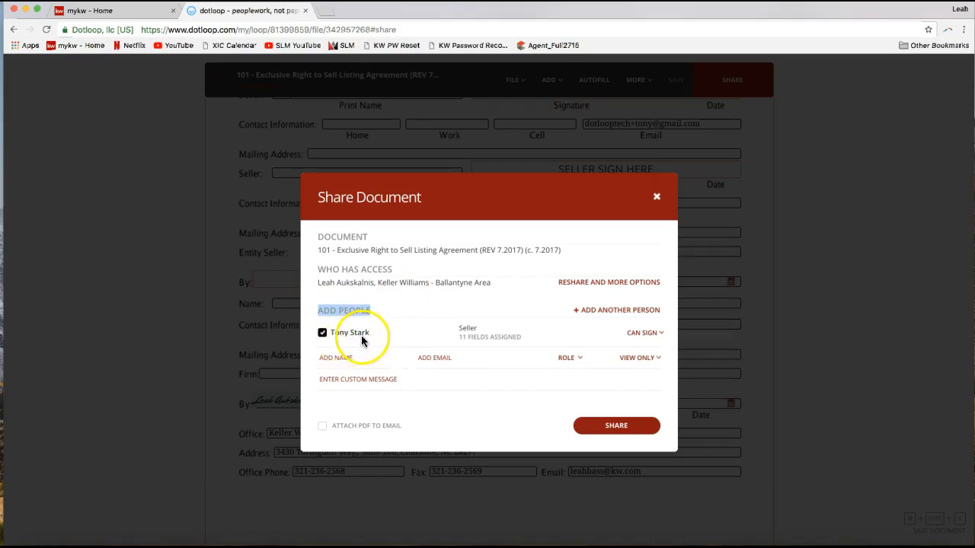
left_click(462, 329)
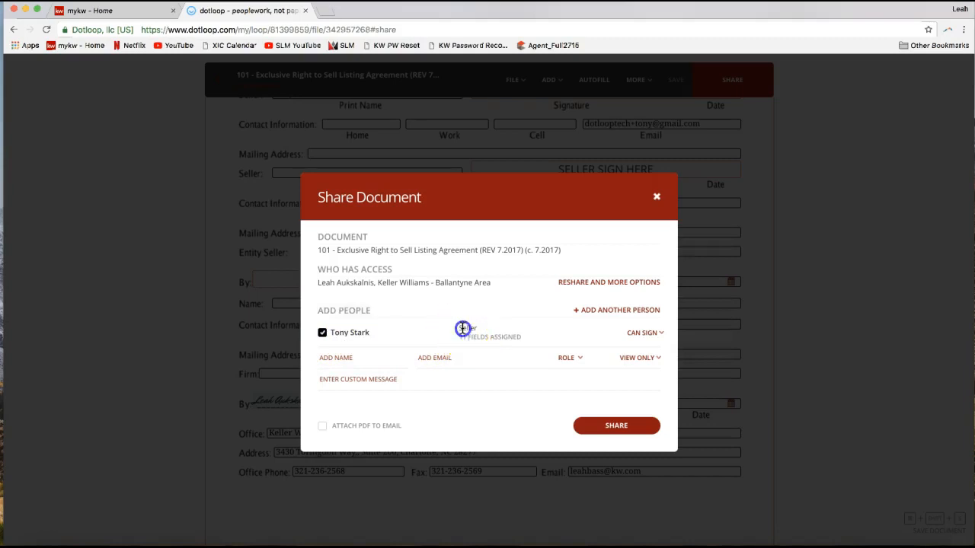
double_click(462, 328)
left_click(643, 336)
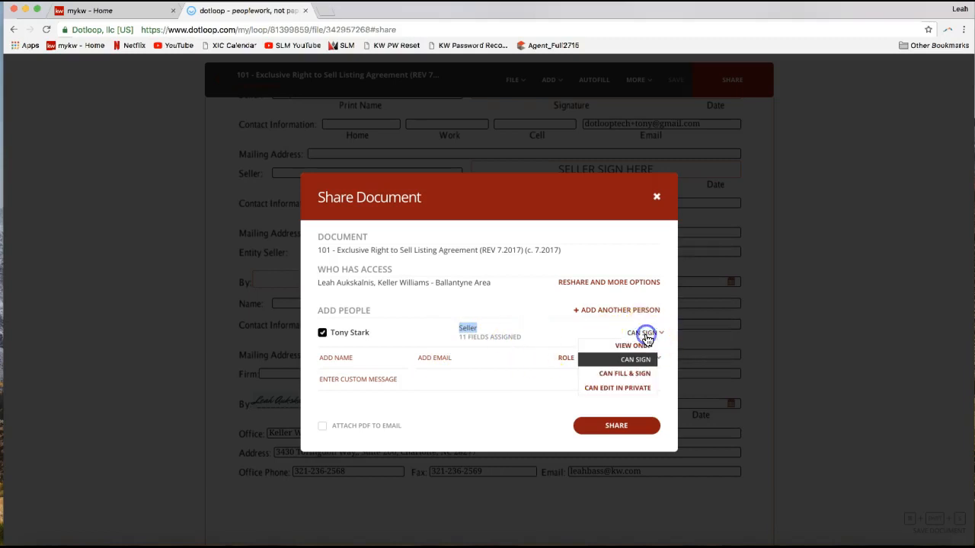
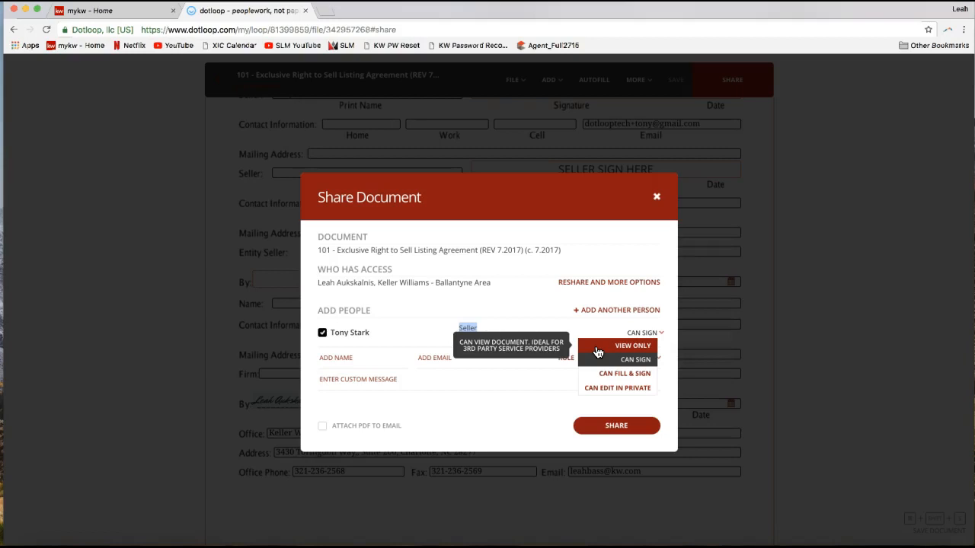
- Review the View Only, Can Sign, Can Fill & Sign and Can Edit in Private permission choices for the seller
left_click(598, 352)
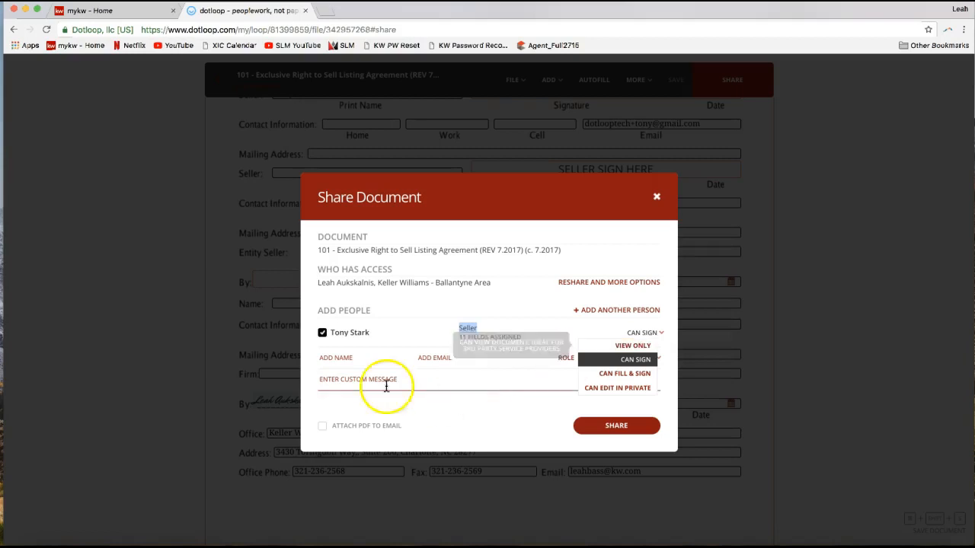
left_click(366, 358)
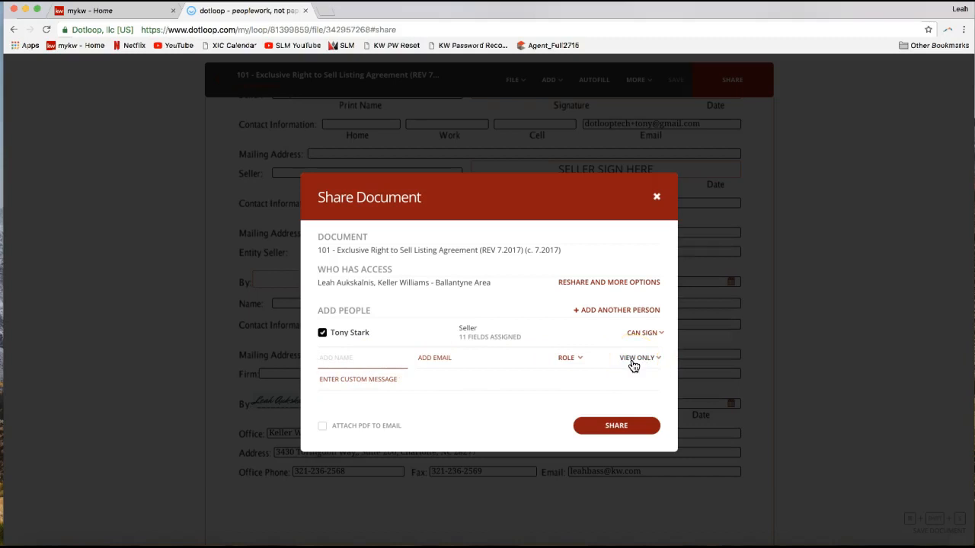
left_click(642, 333)
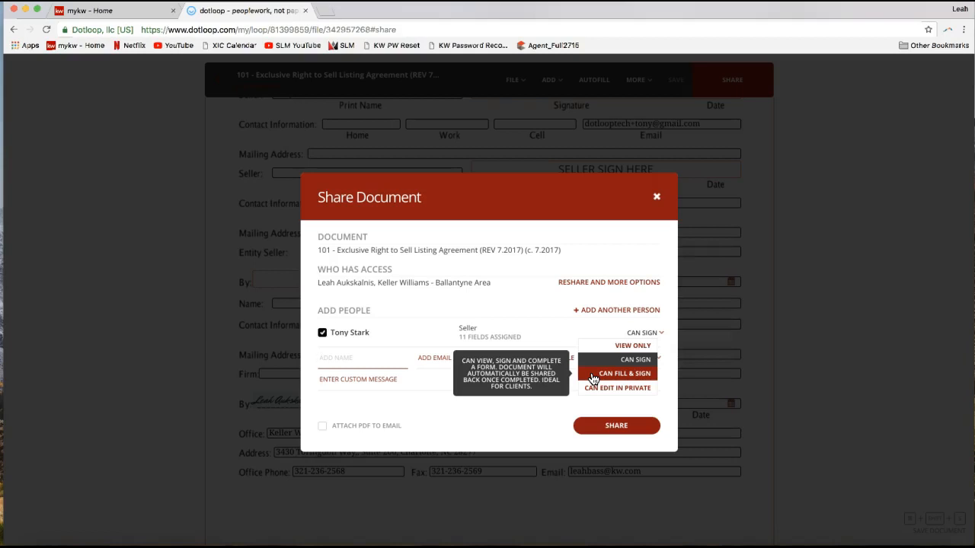
left_click(616, 375)
left_click(584, 388)
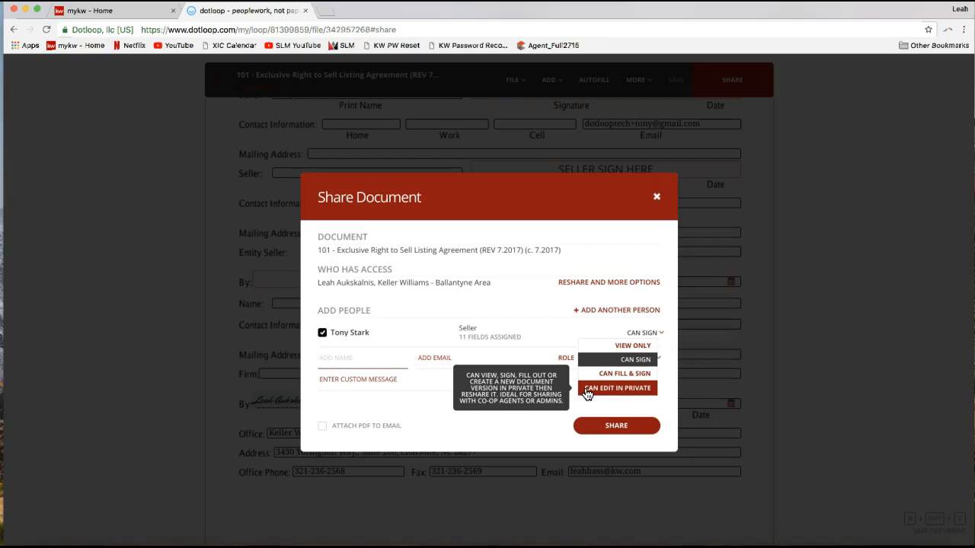
left_click(600, 392)
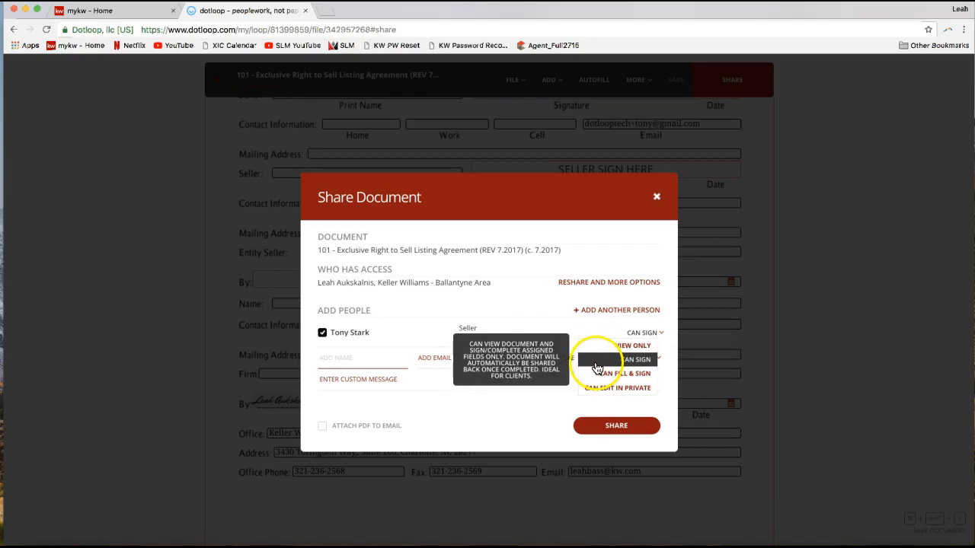
- Share the Exclusive Right to Sell Listing Agreement with the seller using the Can Sign permission and close the sharing form
left_click(615, 359)
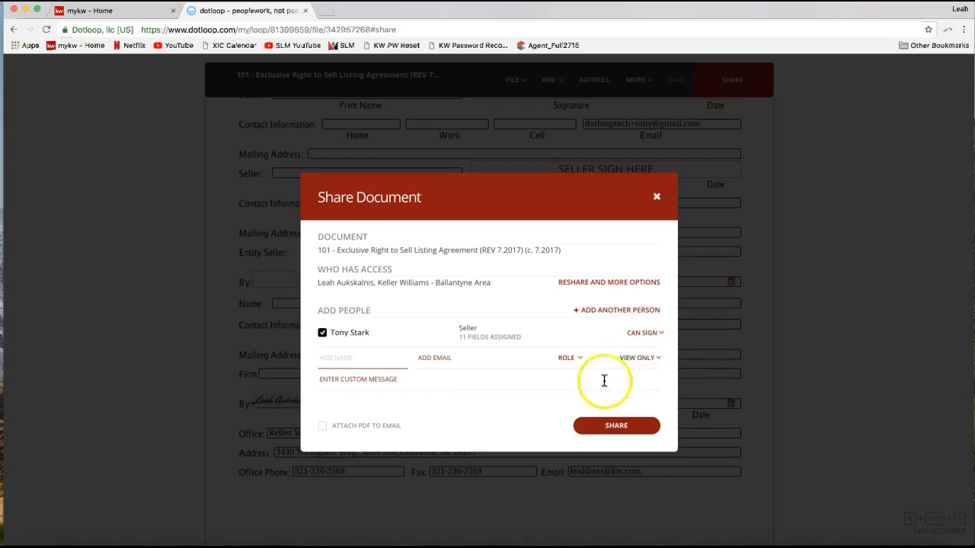
left_click(611, 428)
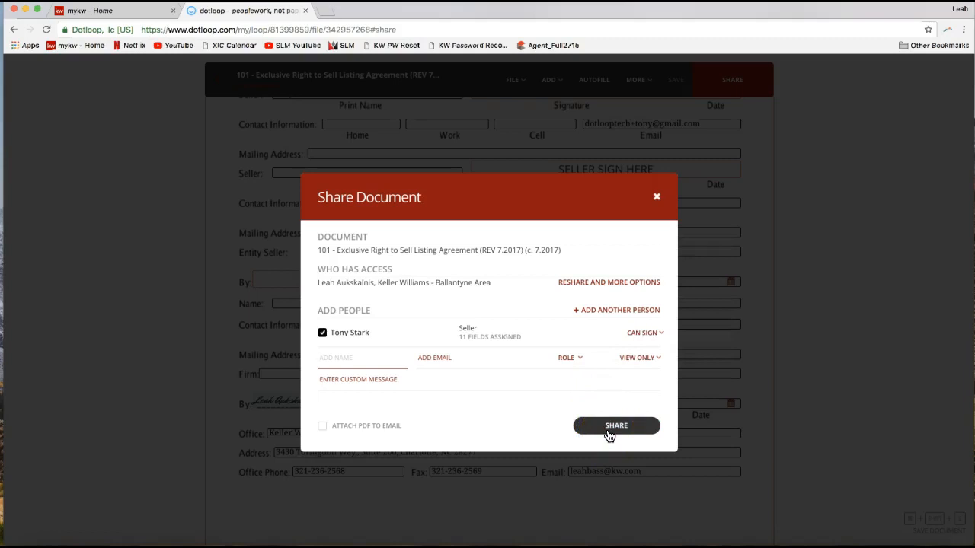
left_click(615, 433)
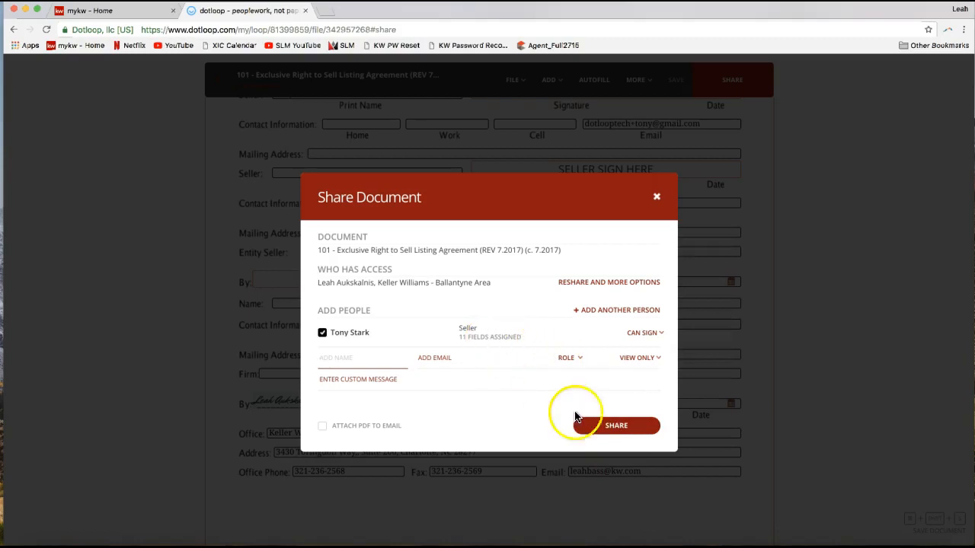
left_click(628, 432)
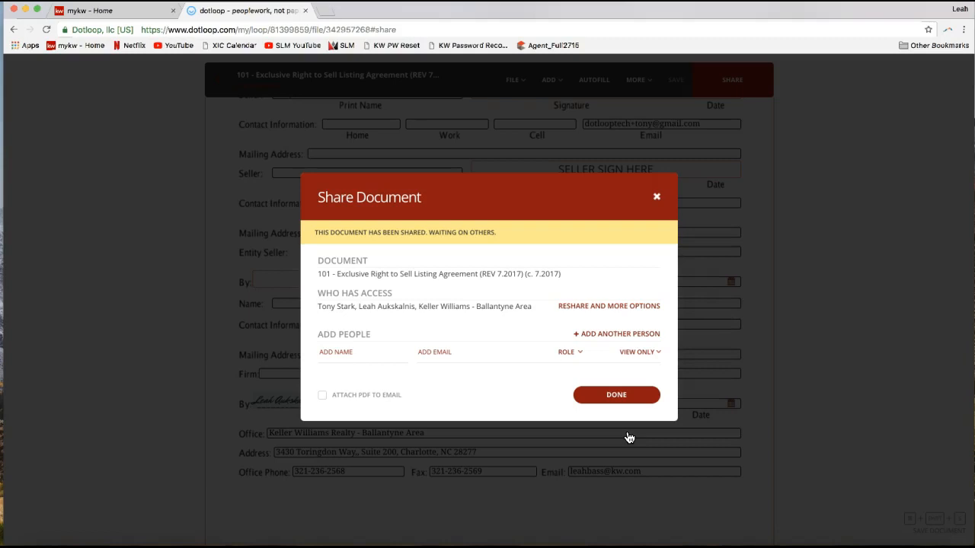
left_click(660, 199)
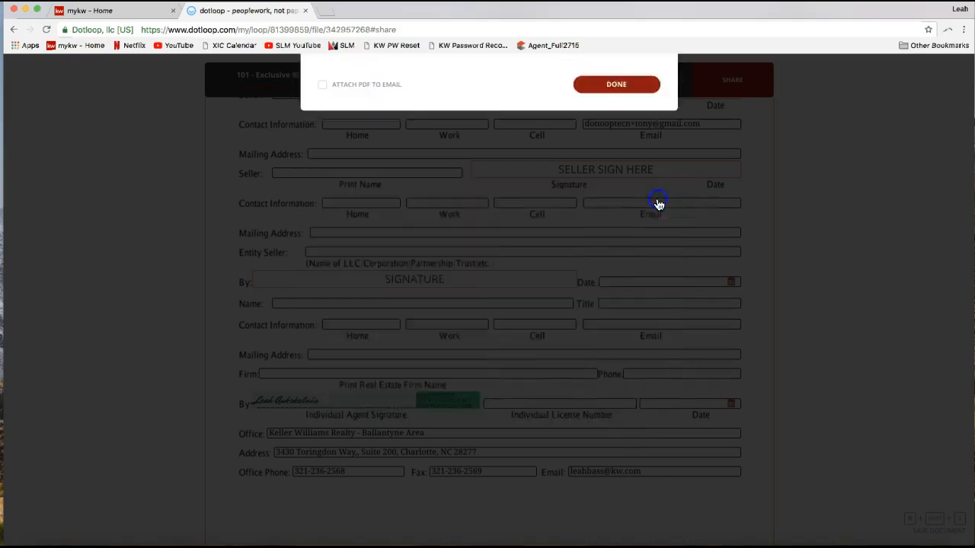